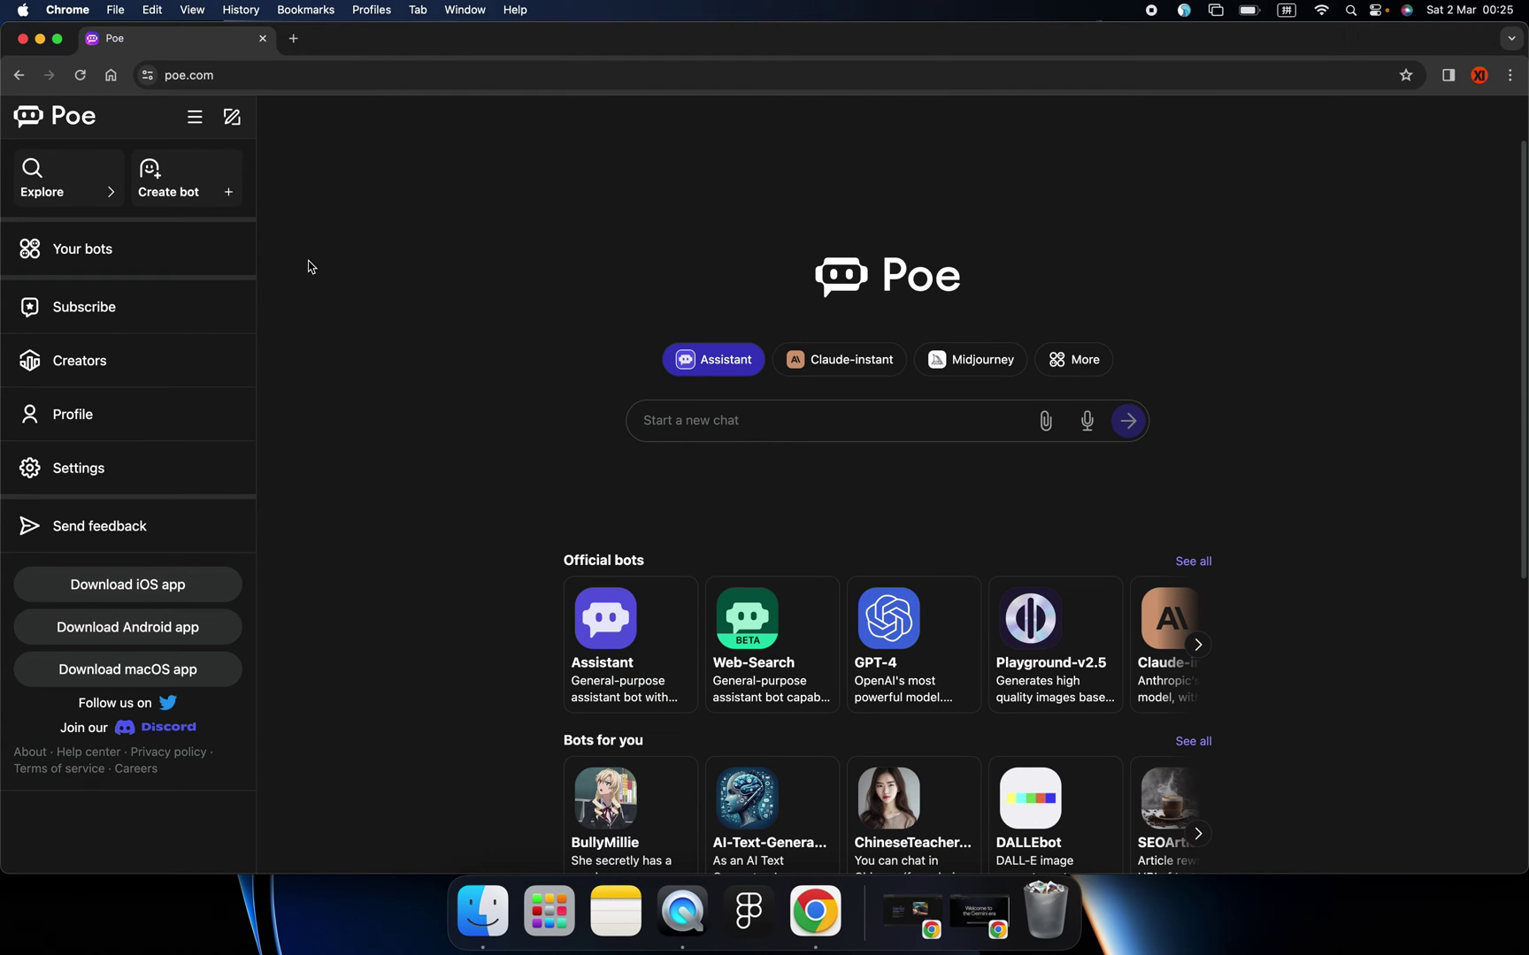
Open Poe's Creators page to see the monetization steps and $0.00 estimated earnings.
click(150, 361)
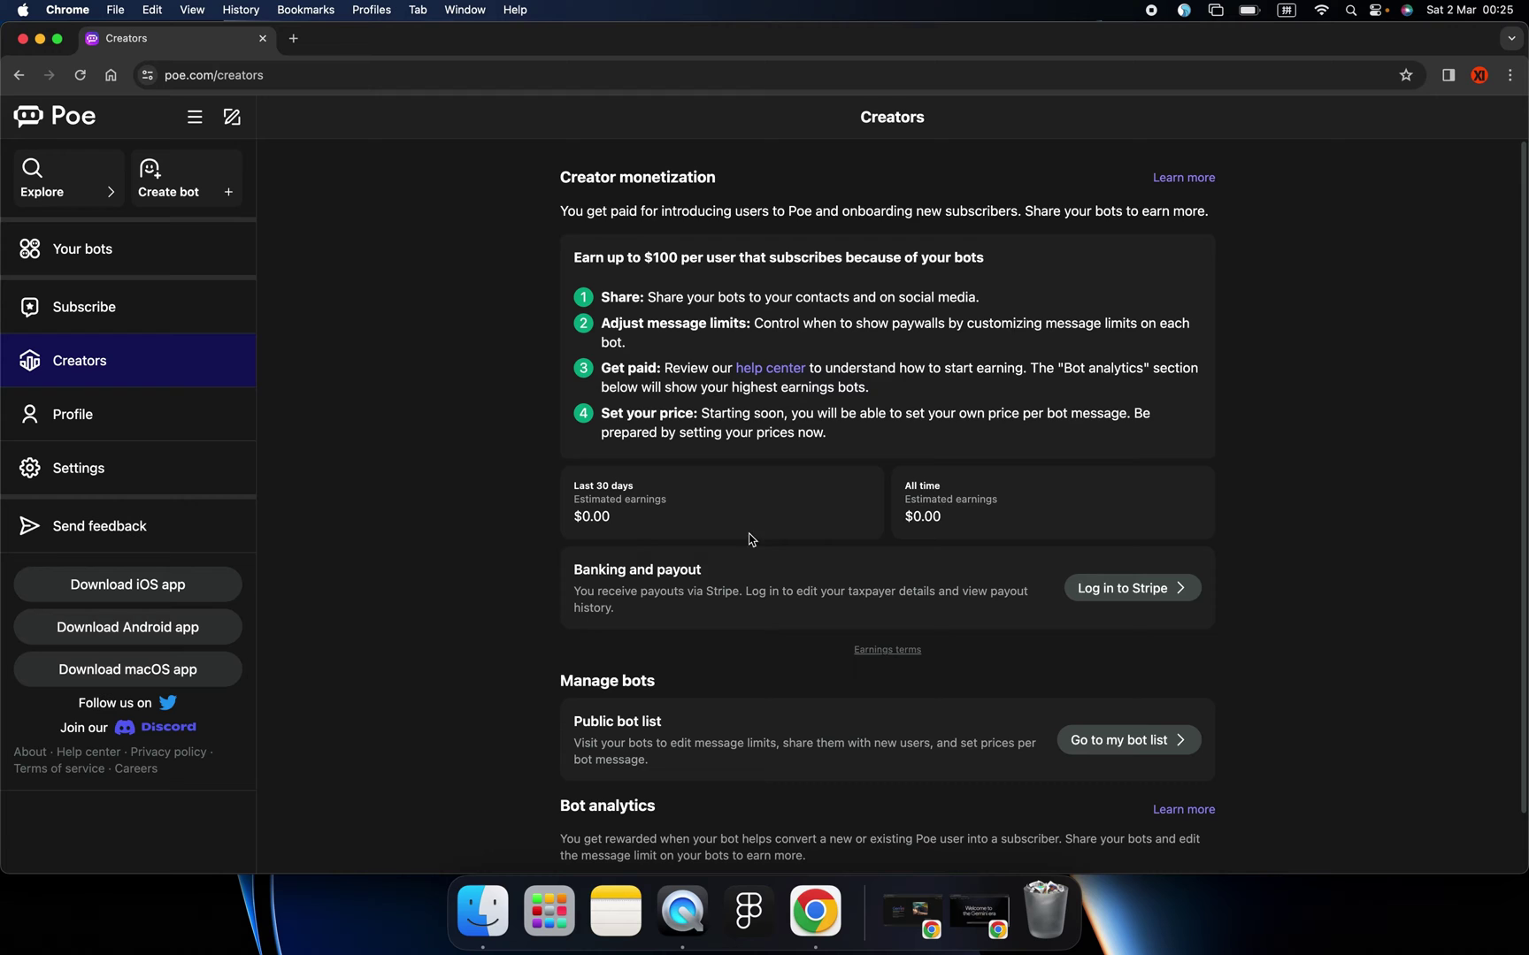
scroll(682, 631, down, 2)
scroll(619, 593, up, 2)
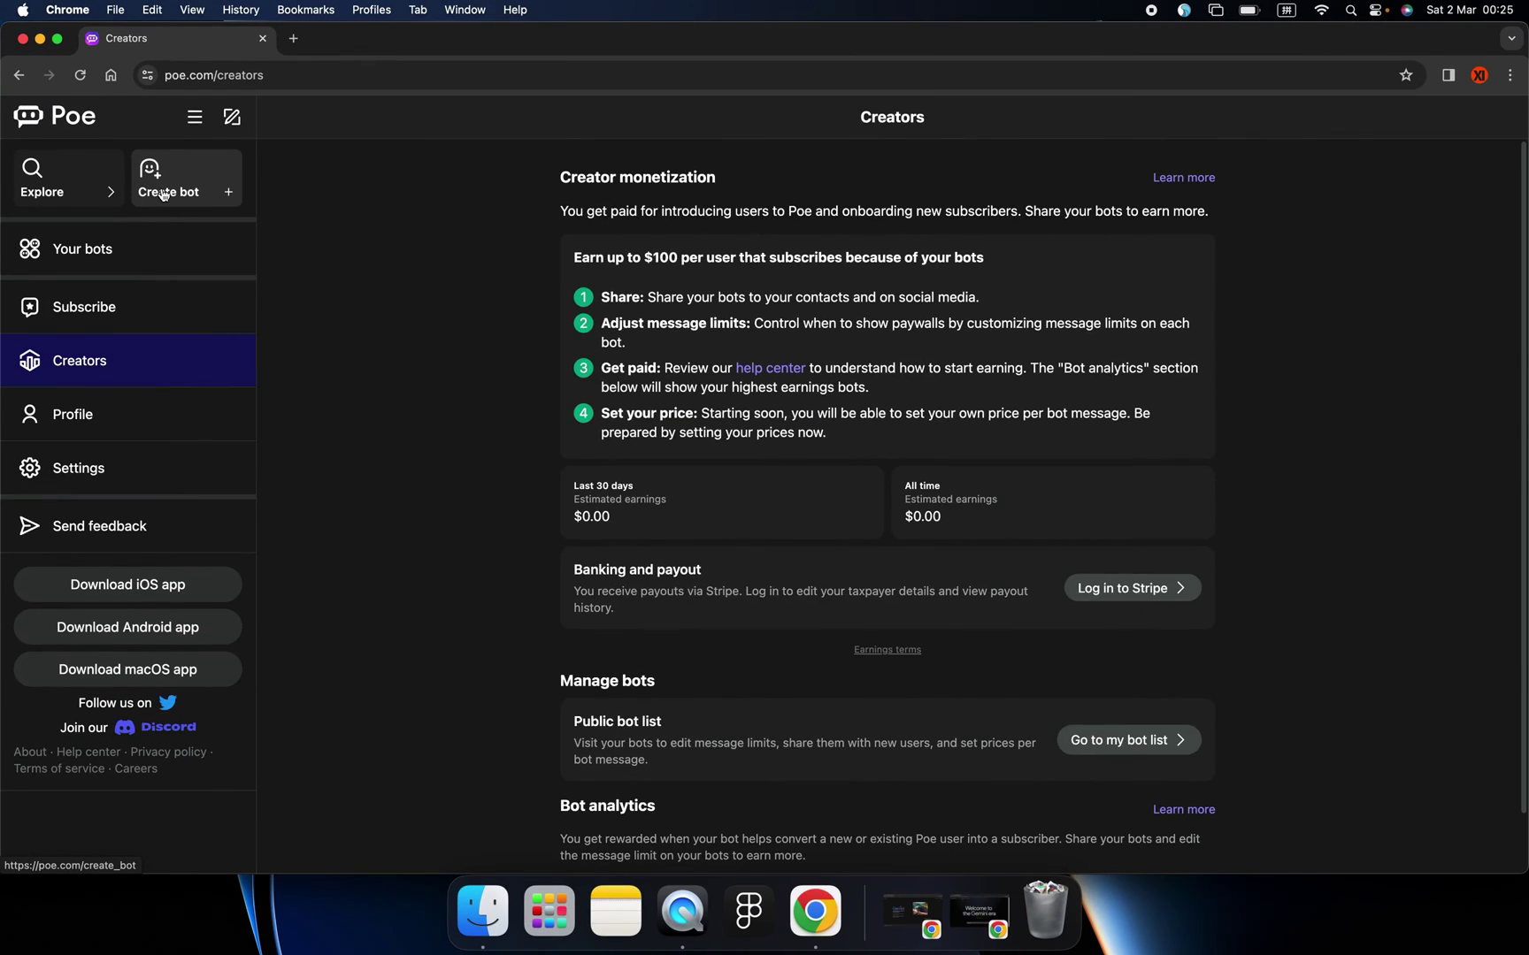
Start a new bot, replace its handle with UXpro and upload an image as its picture.
click(163, 205)
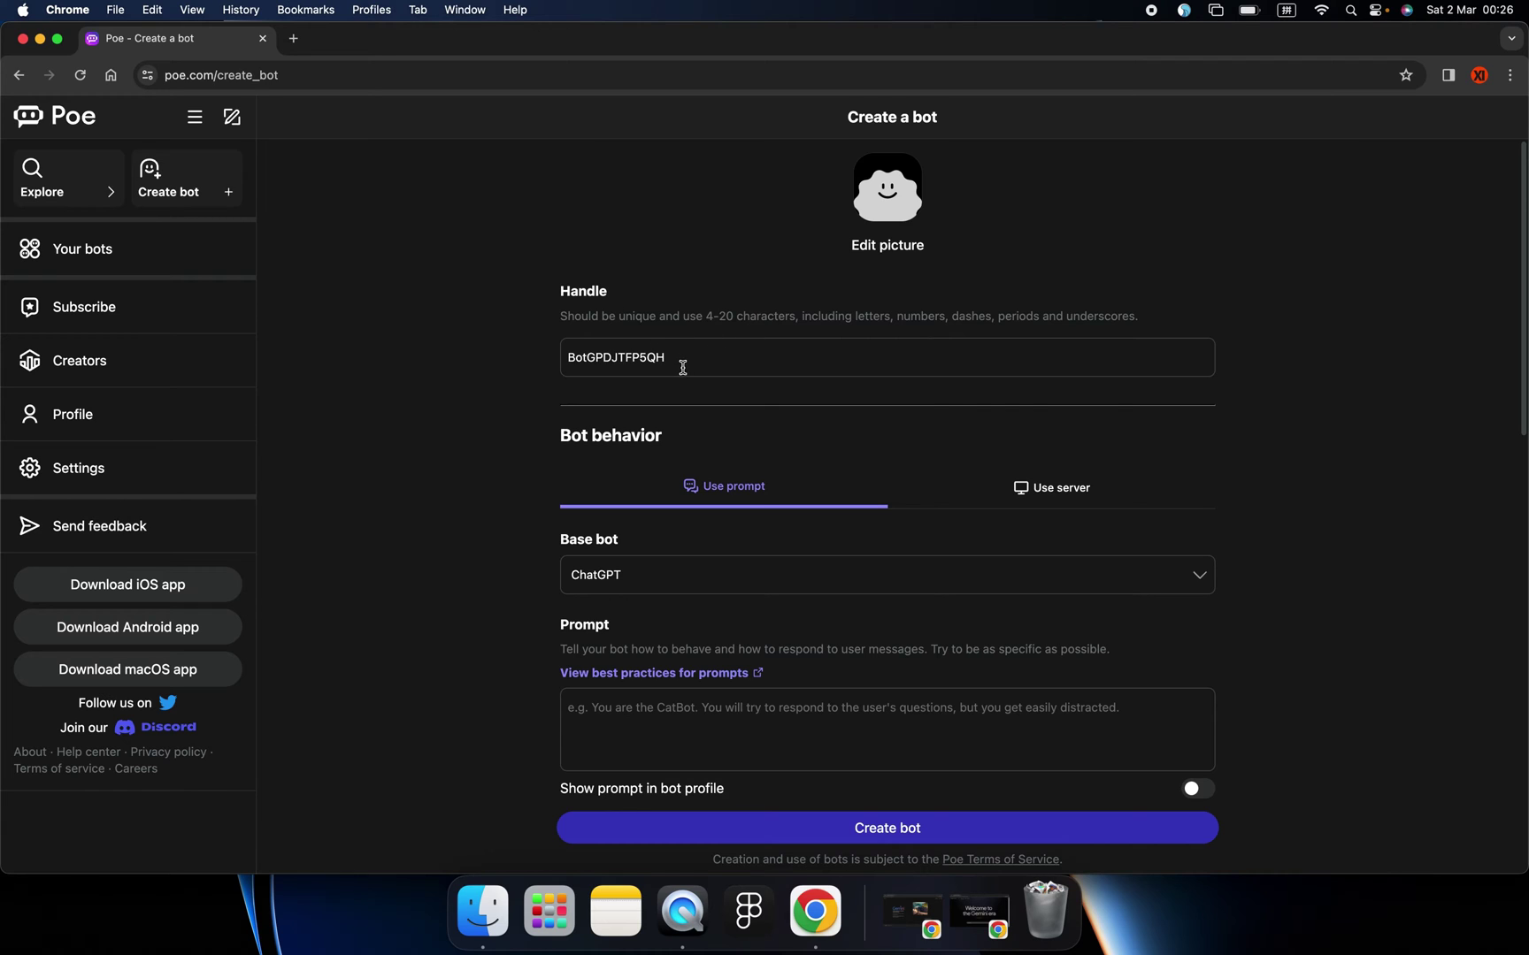
drag(684, 360, 560, 359)
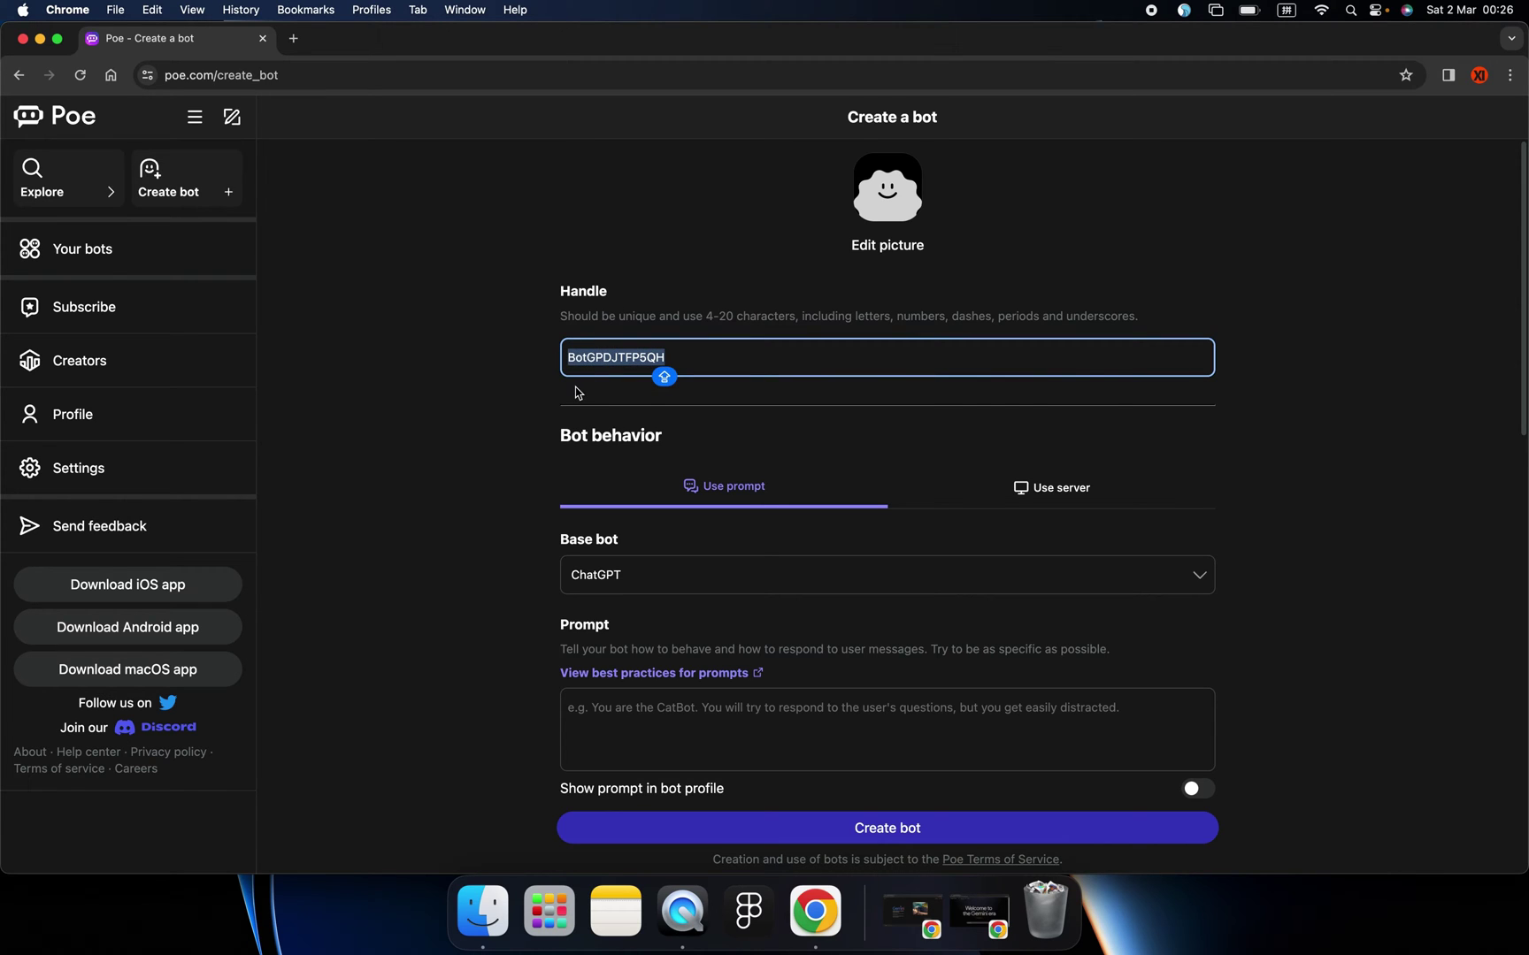
text(u)
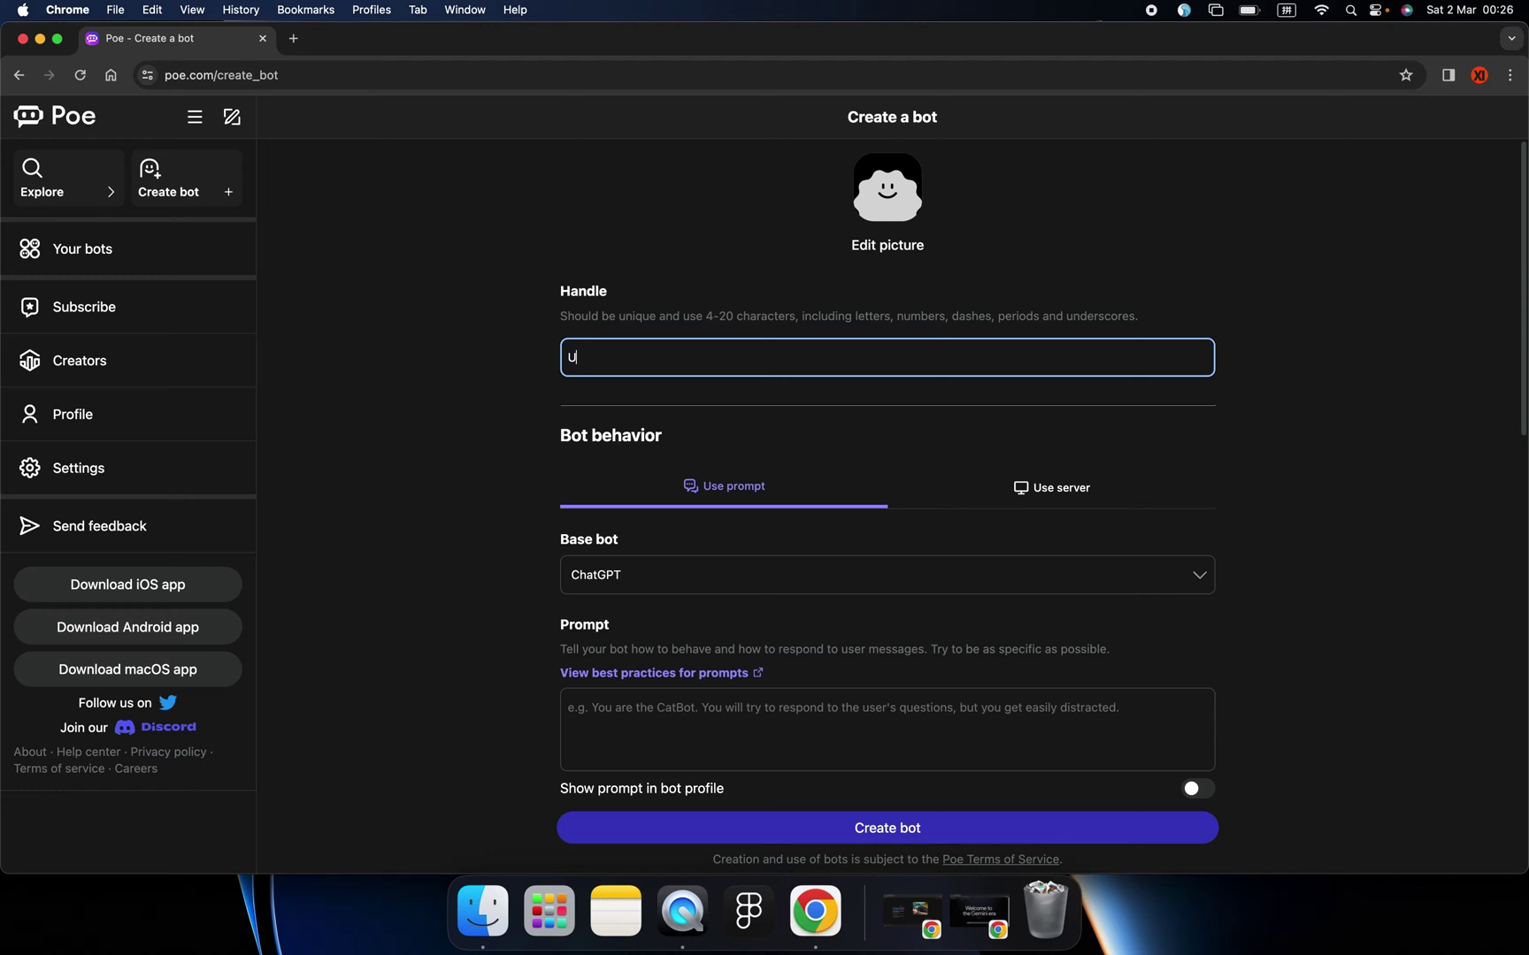
text(Xpro)
click(537, 349)
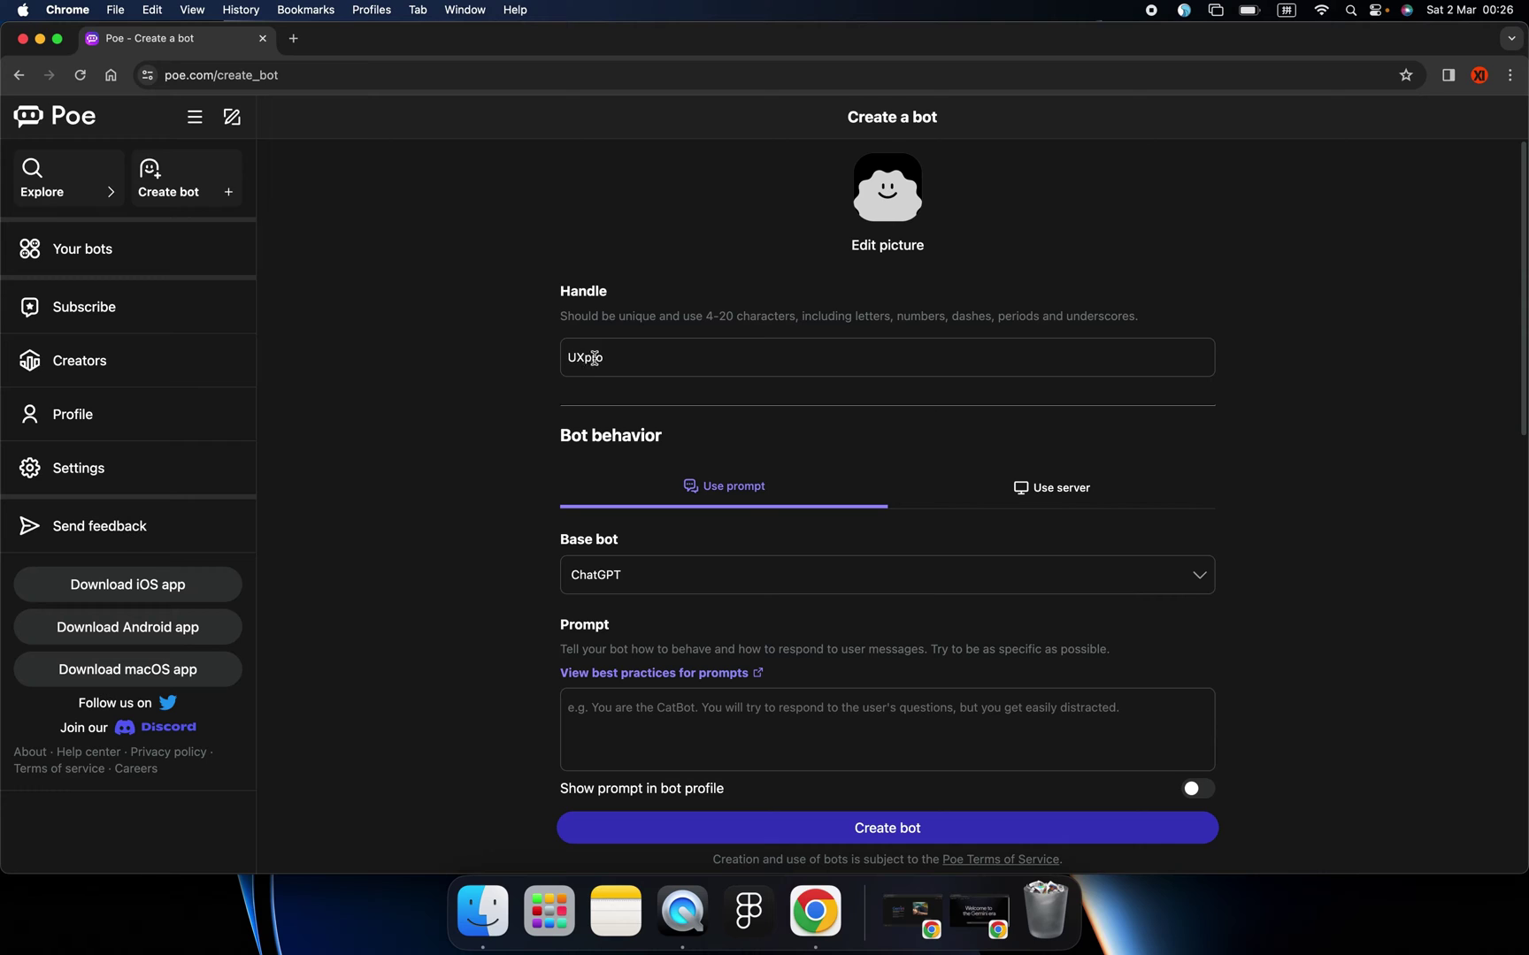
click(896, 253)
key(Return)
scroll(683, 515, down, 2)
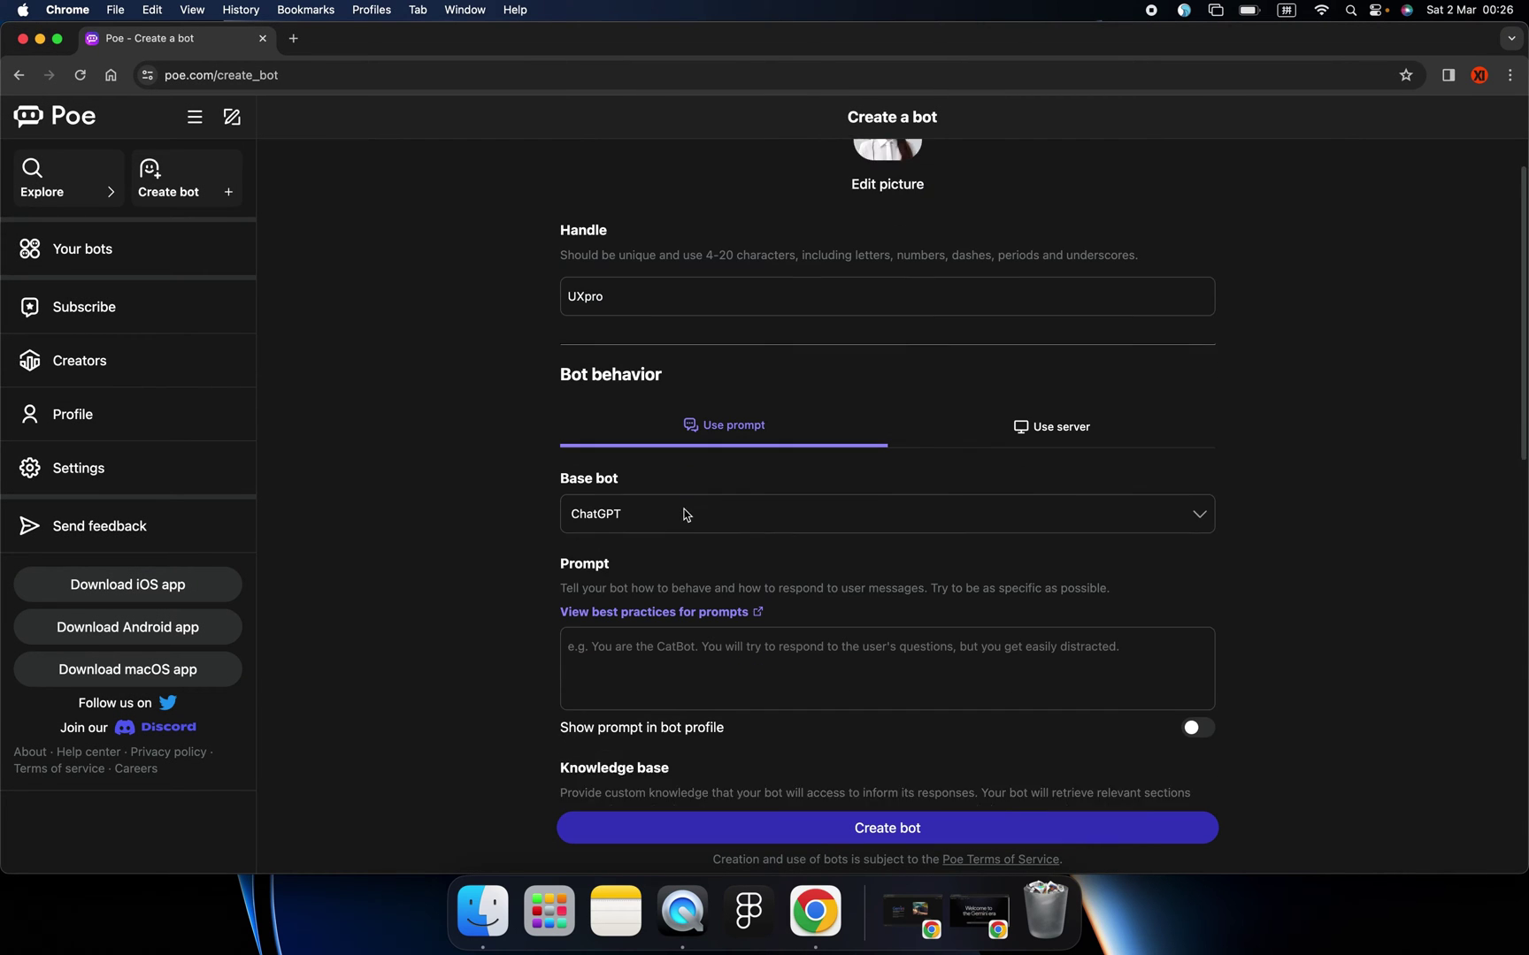
scroll(685, 513, down, 2)
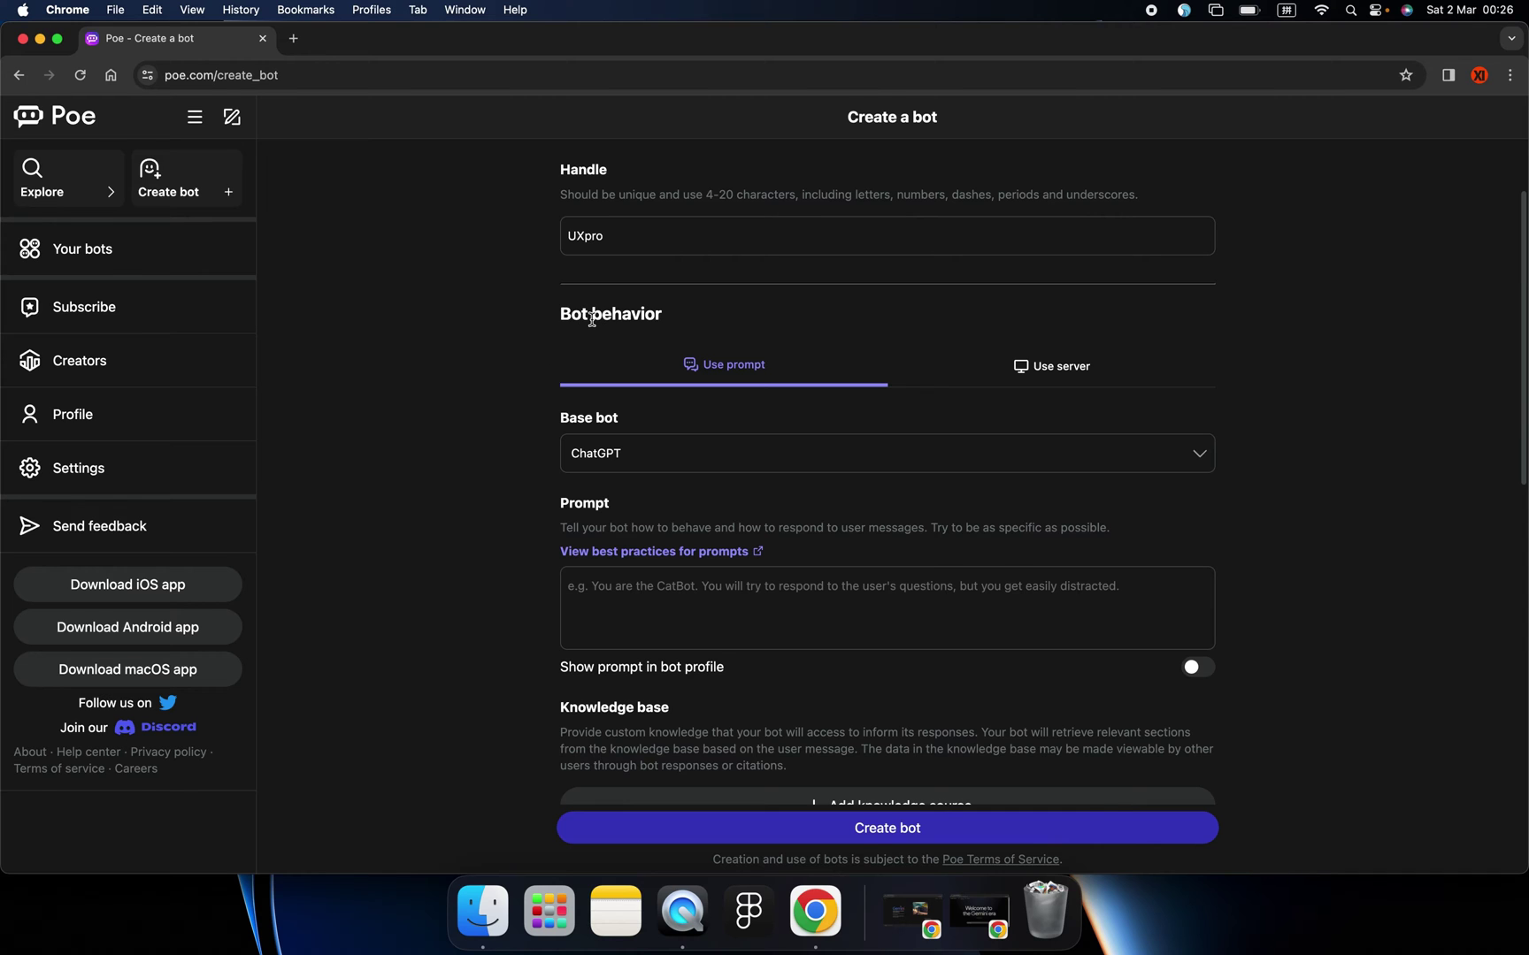
scroll(505, 459, down, 3)
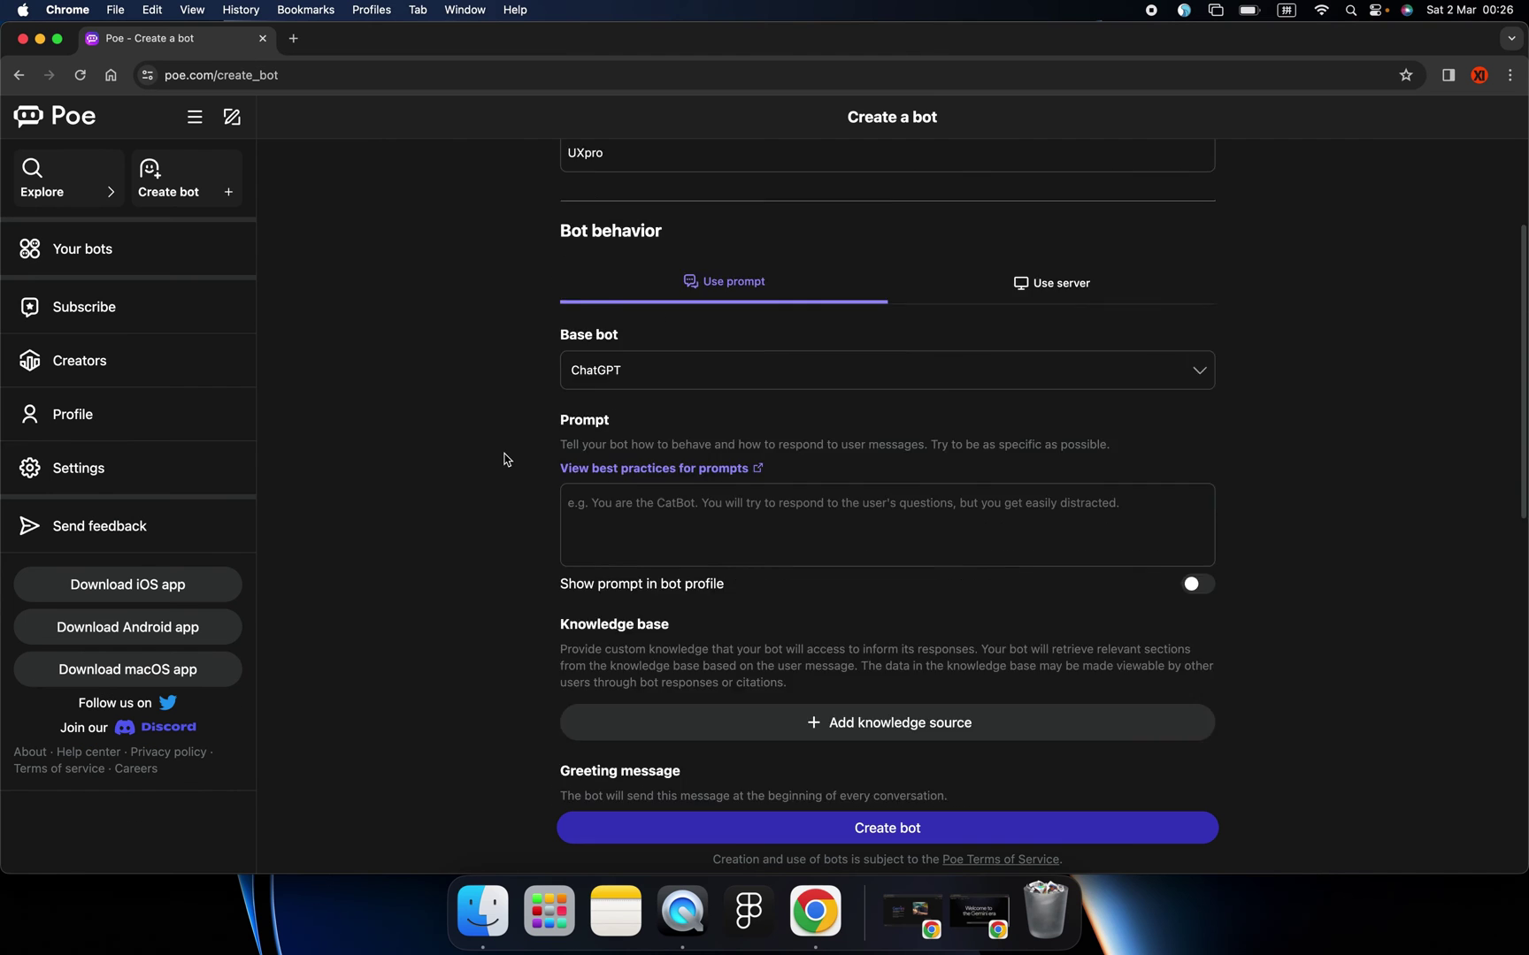
scroll(506, 455, down, 3)
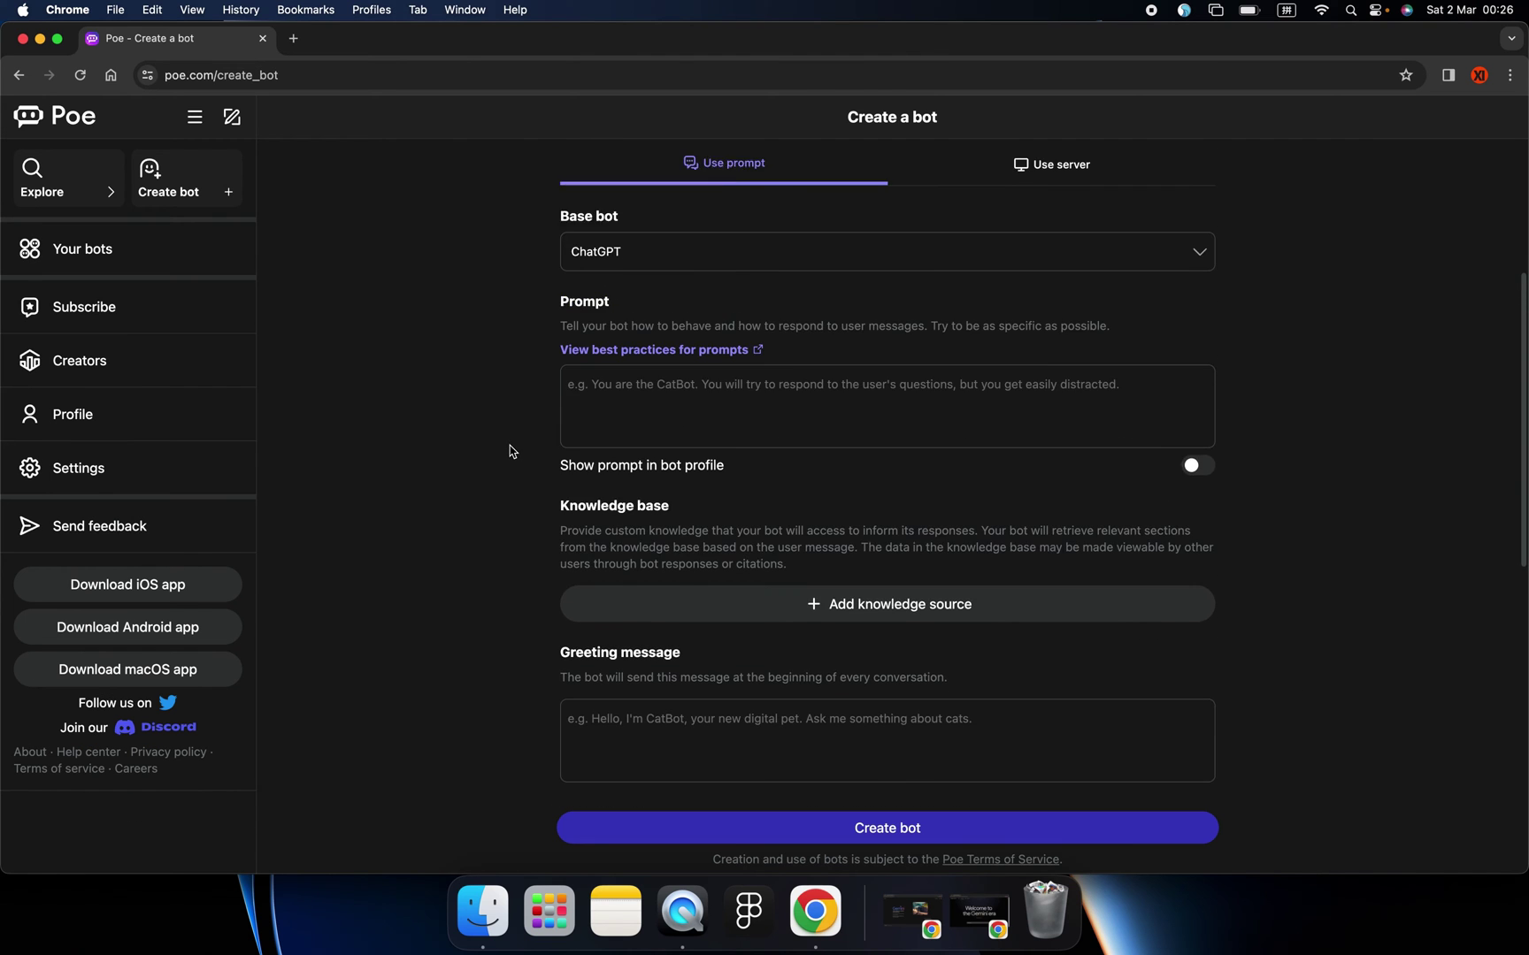
scroll(511, 448, up, 4)
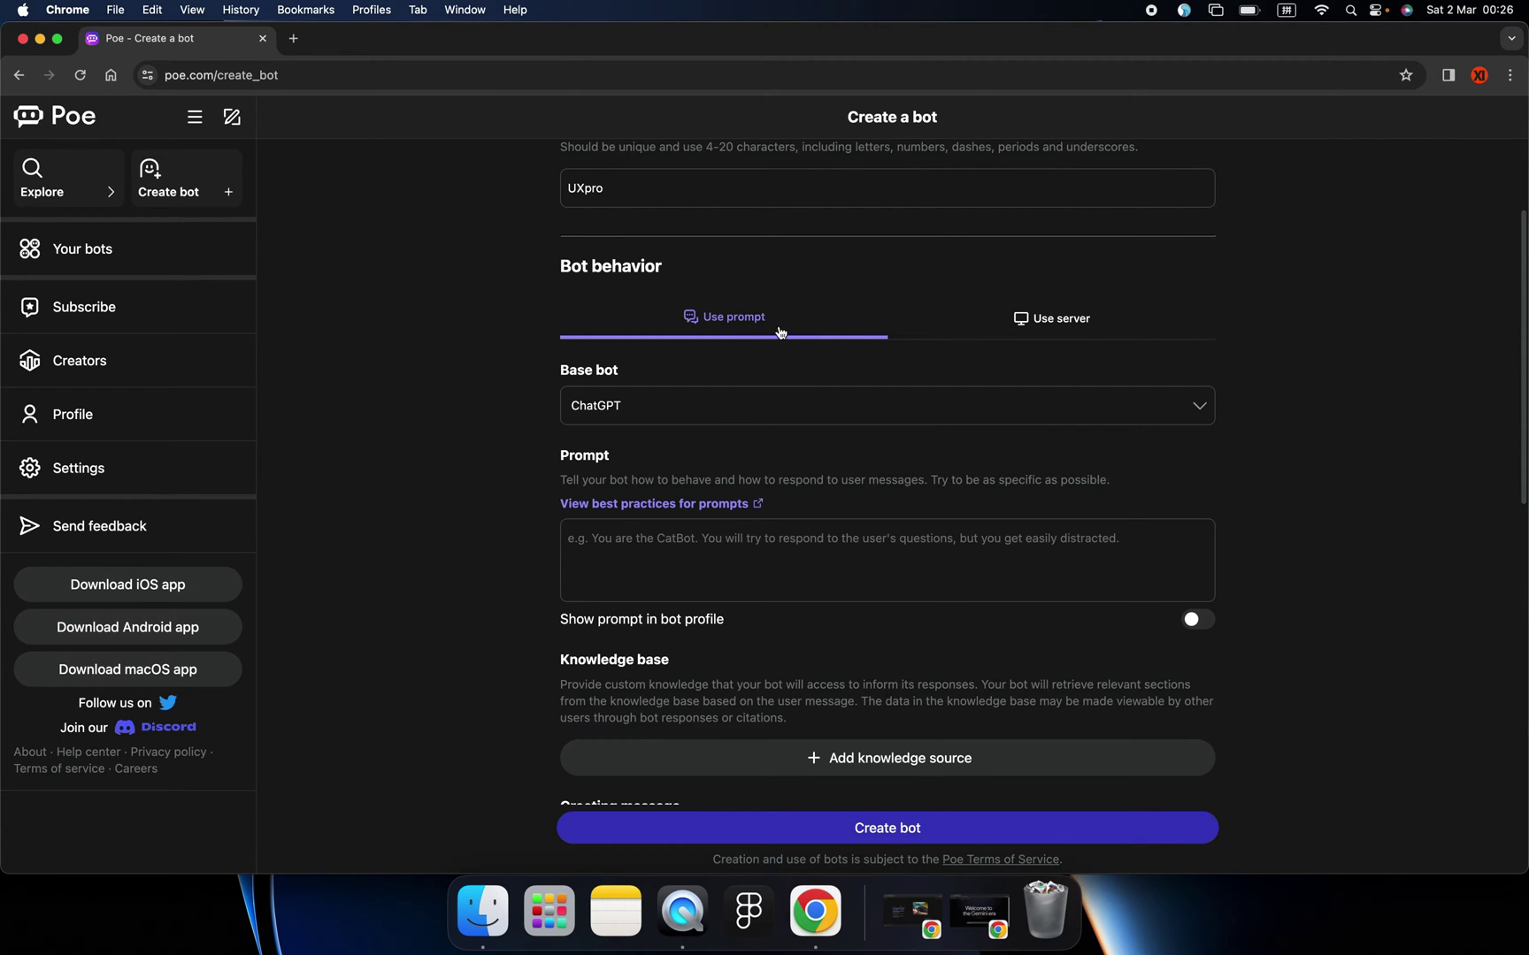
click(1051, 327)
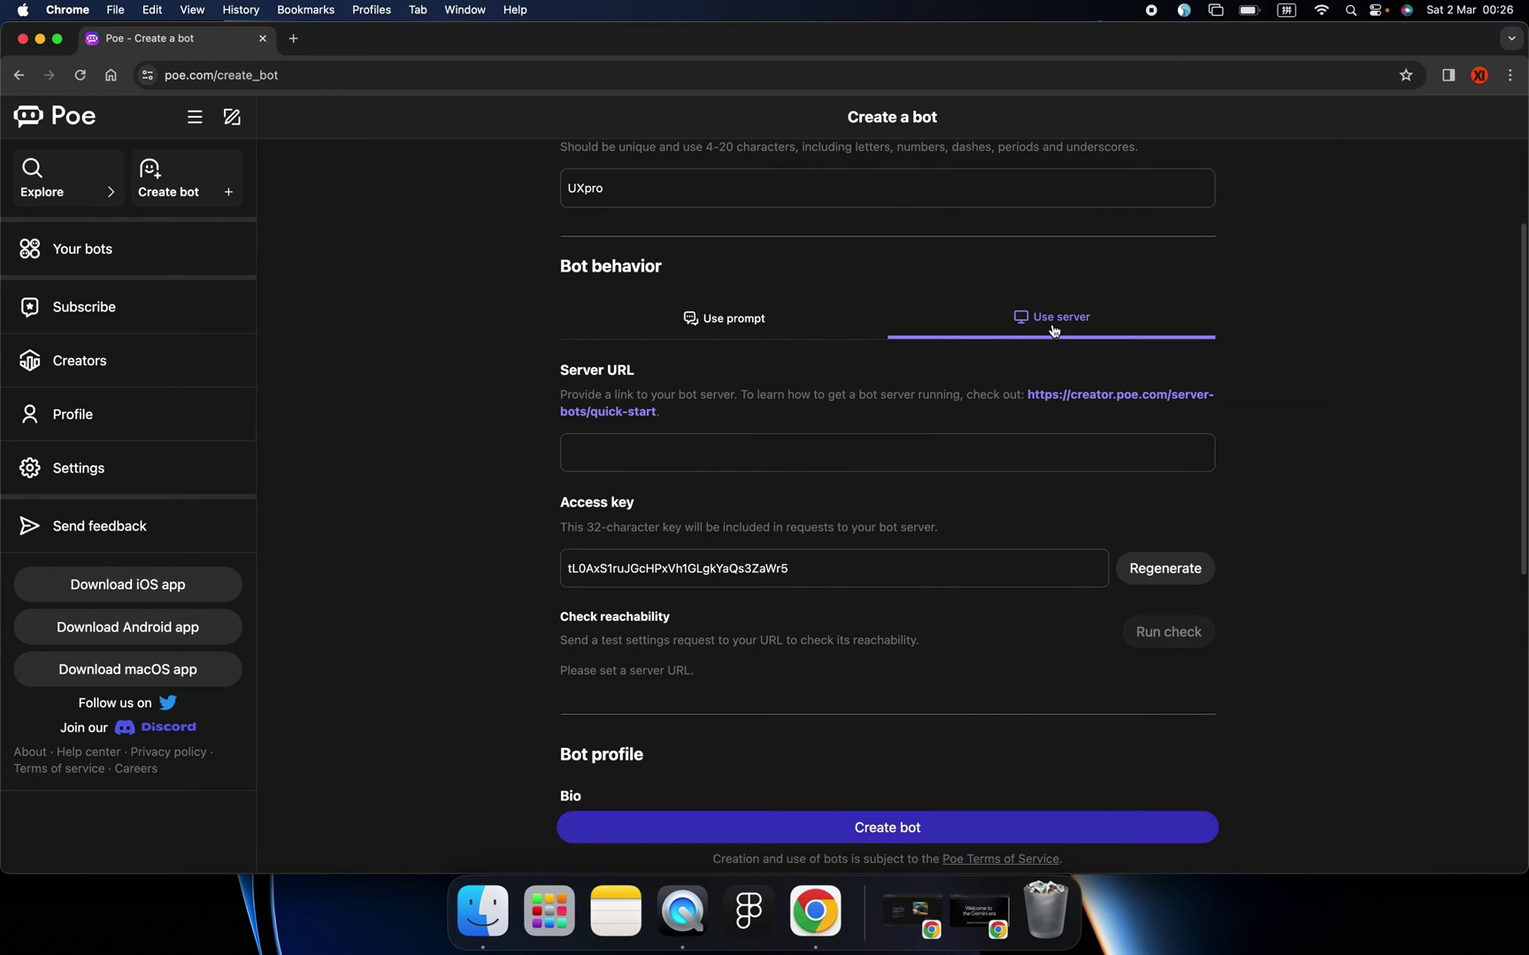
scroll(849, 412, down, 1)
scroll(849, 420, down, 3)
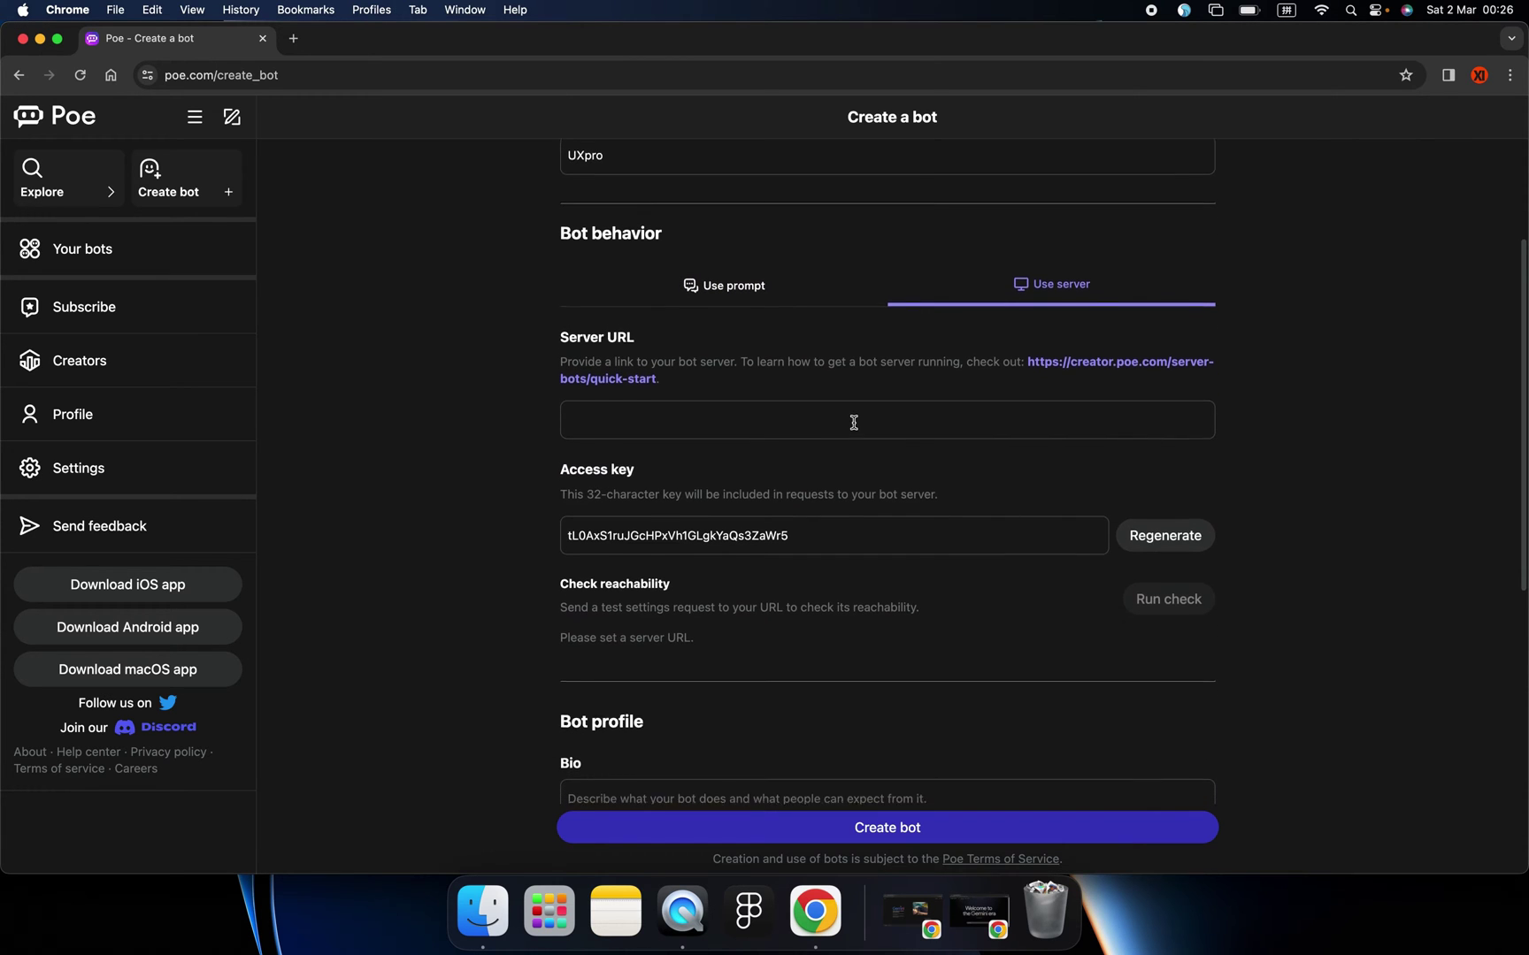
scroll(796, 422, up, 5)
scroll(768, 422, down, 2)
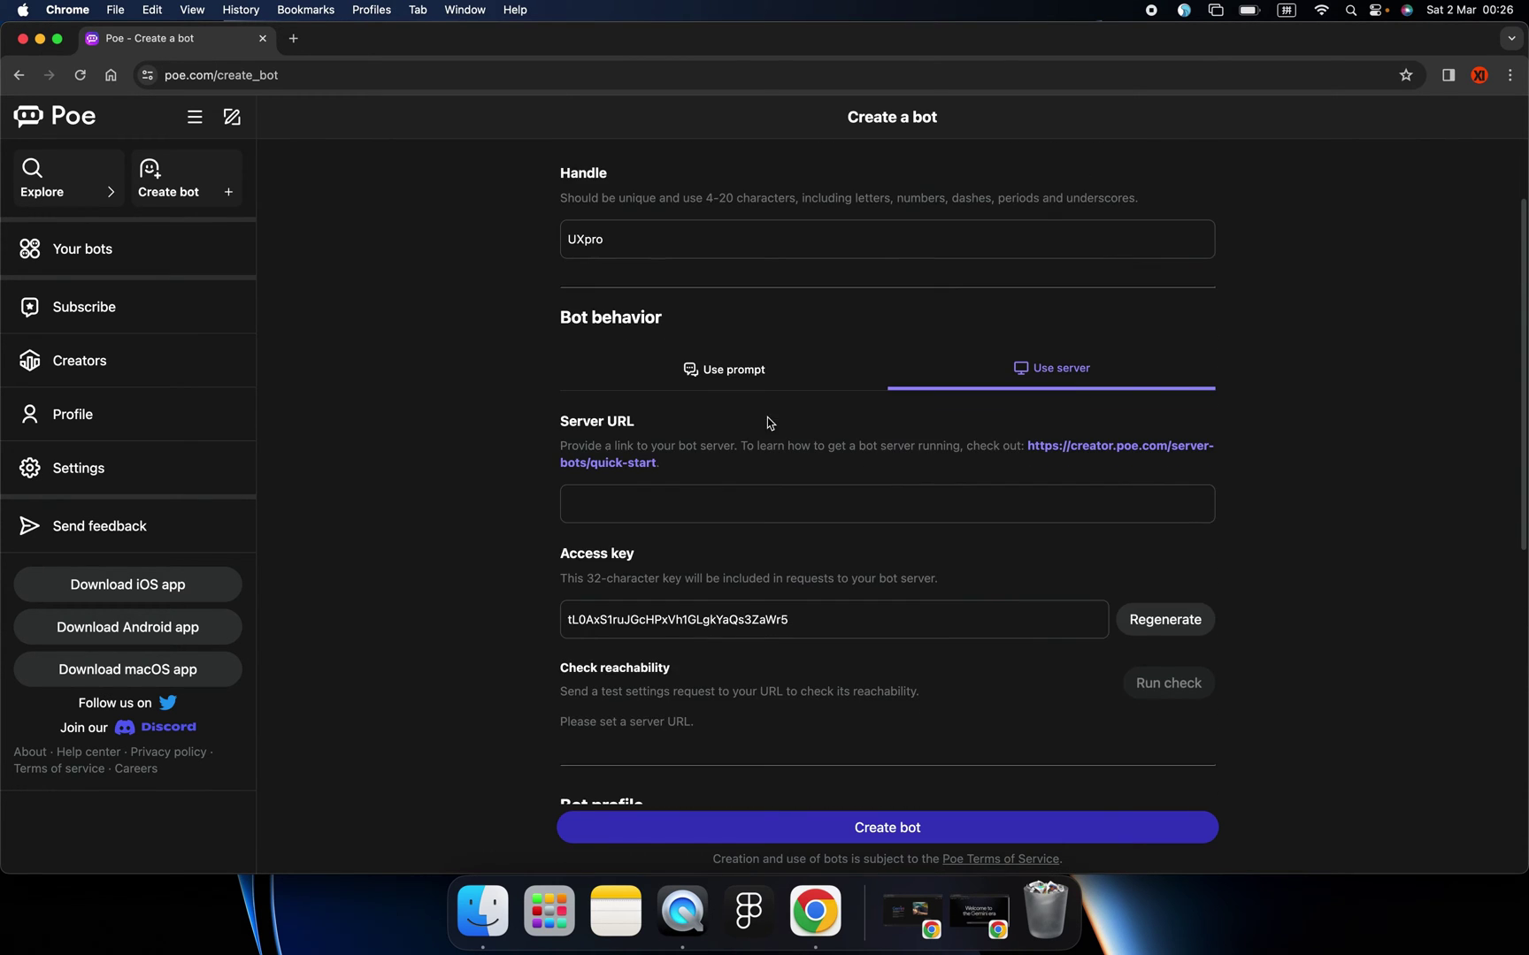
click(732, 378)
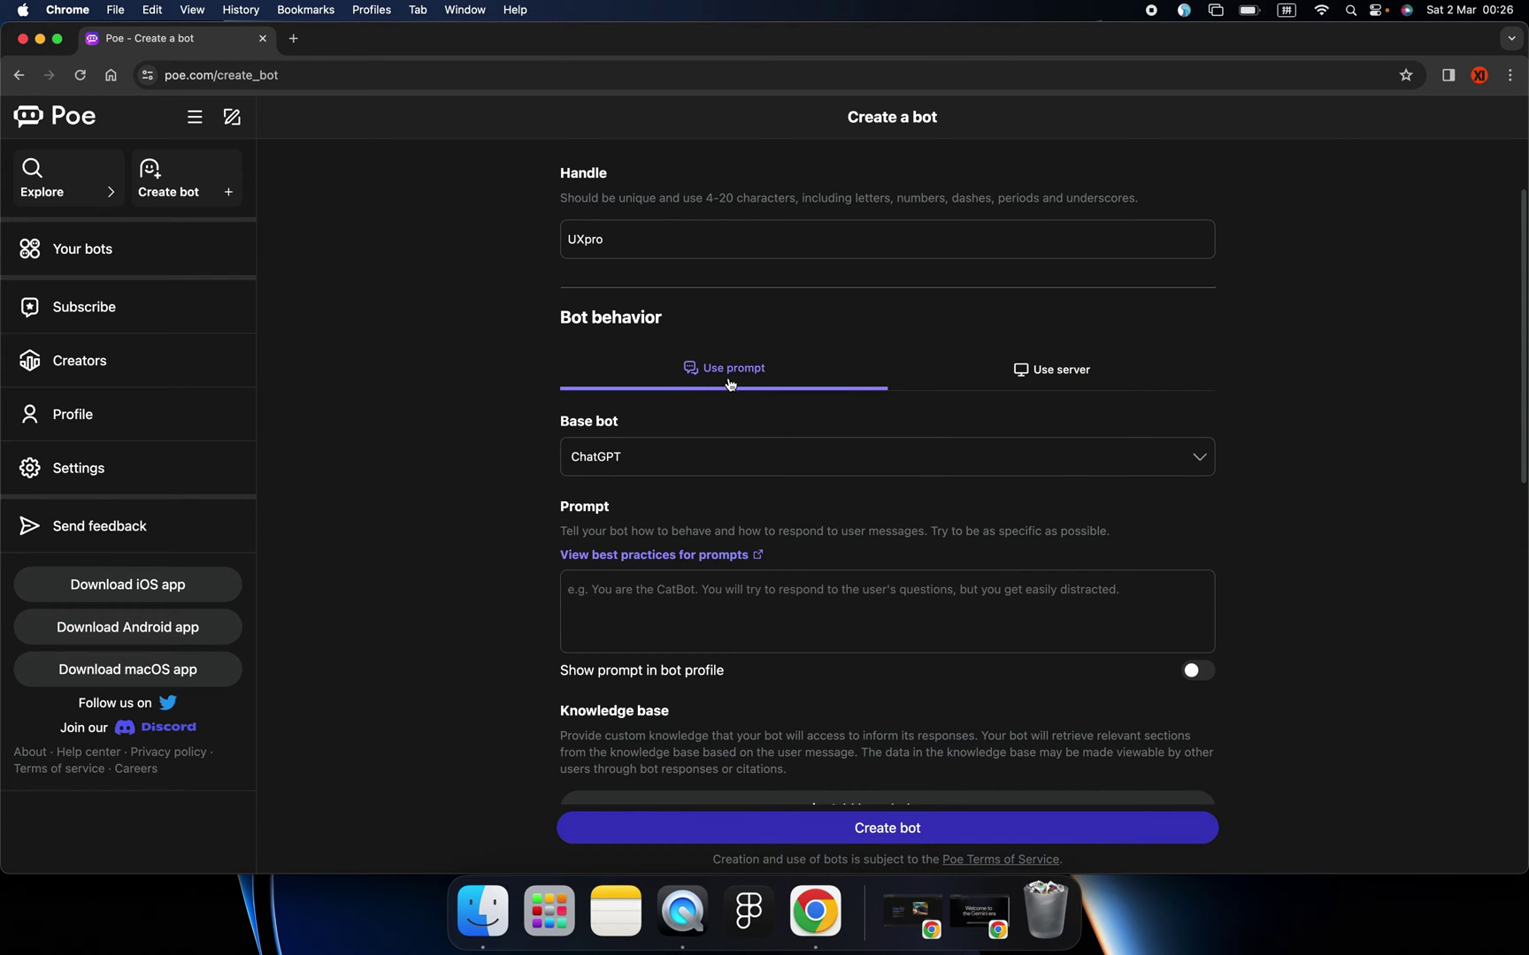
scroll(691, 413, down, 2)
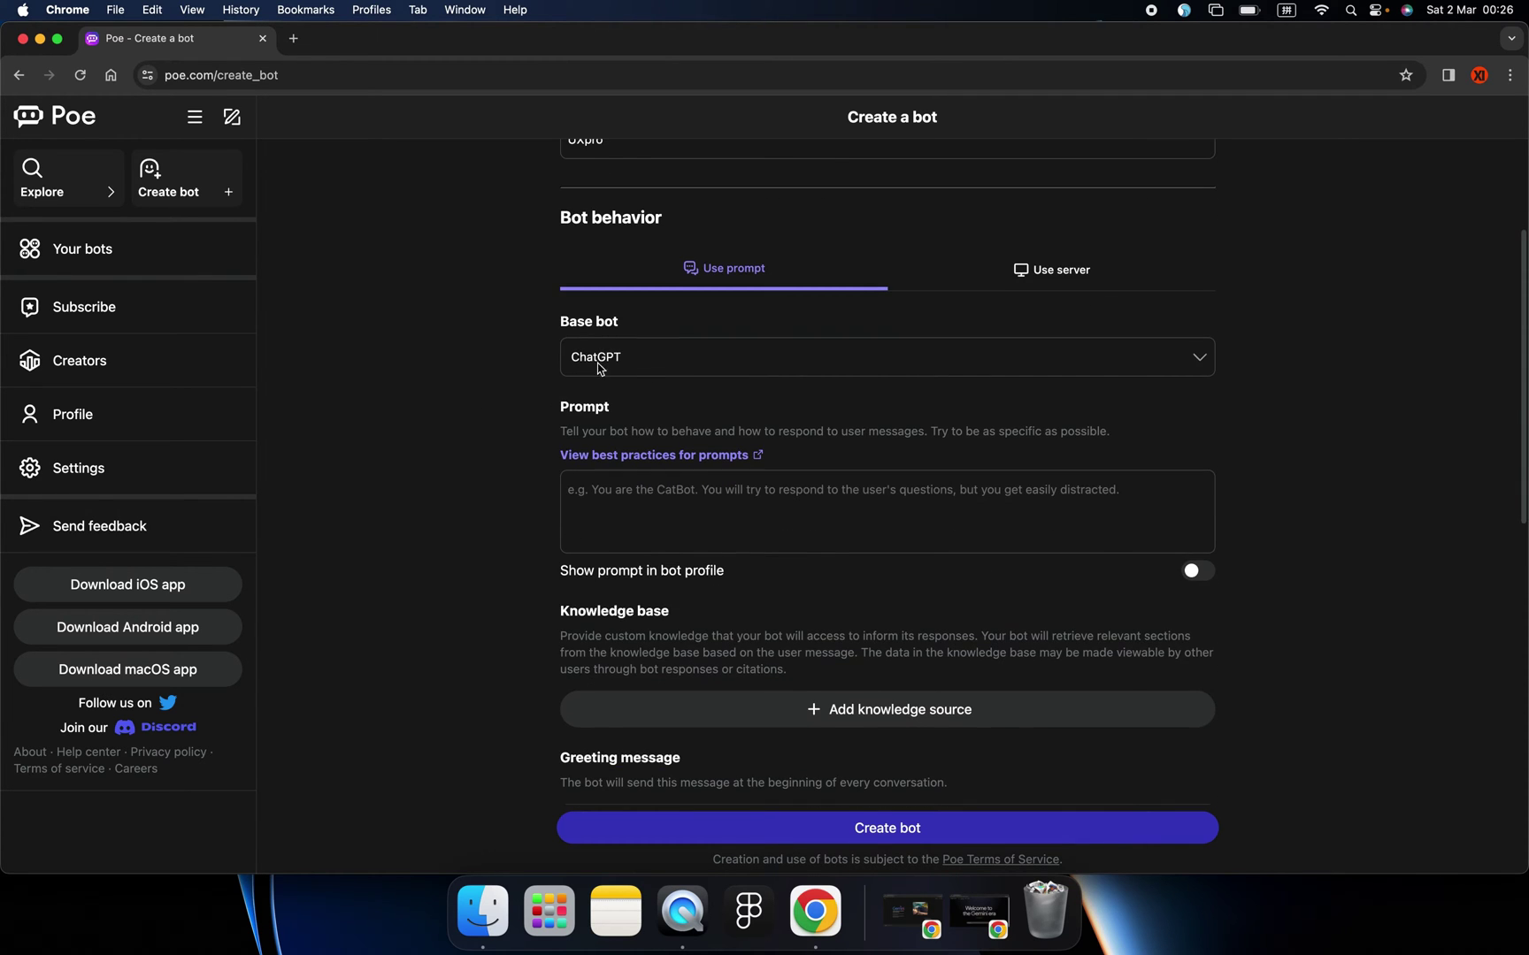
click(645, 366)
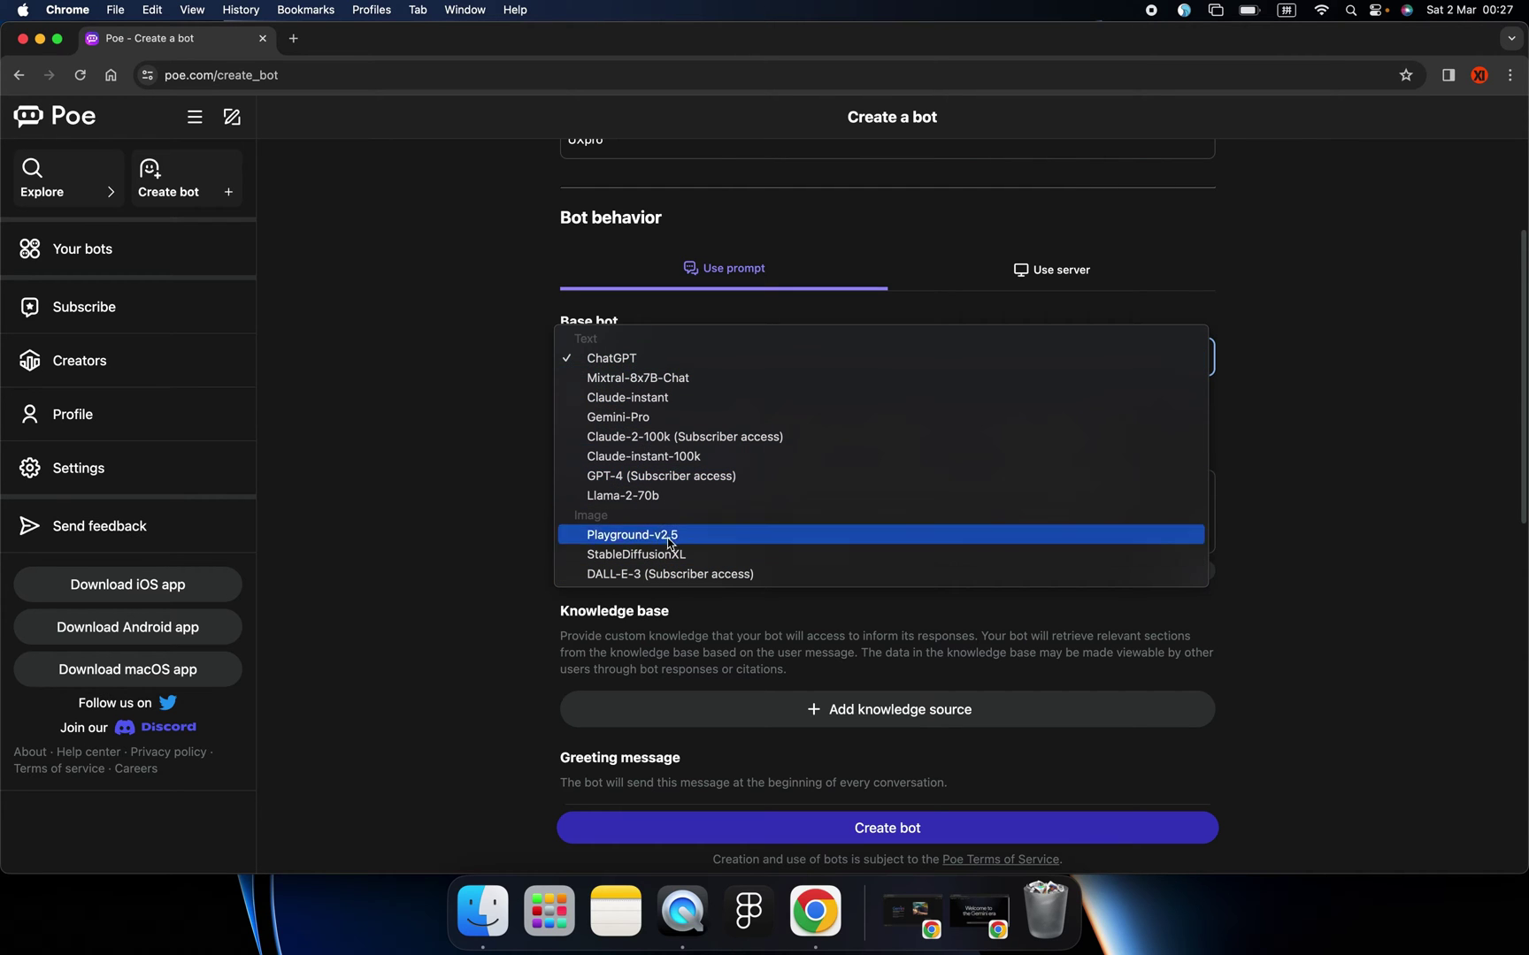
Keep ChatGPT as the bot's base model.
click(613, 356)
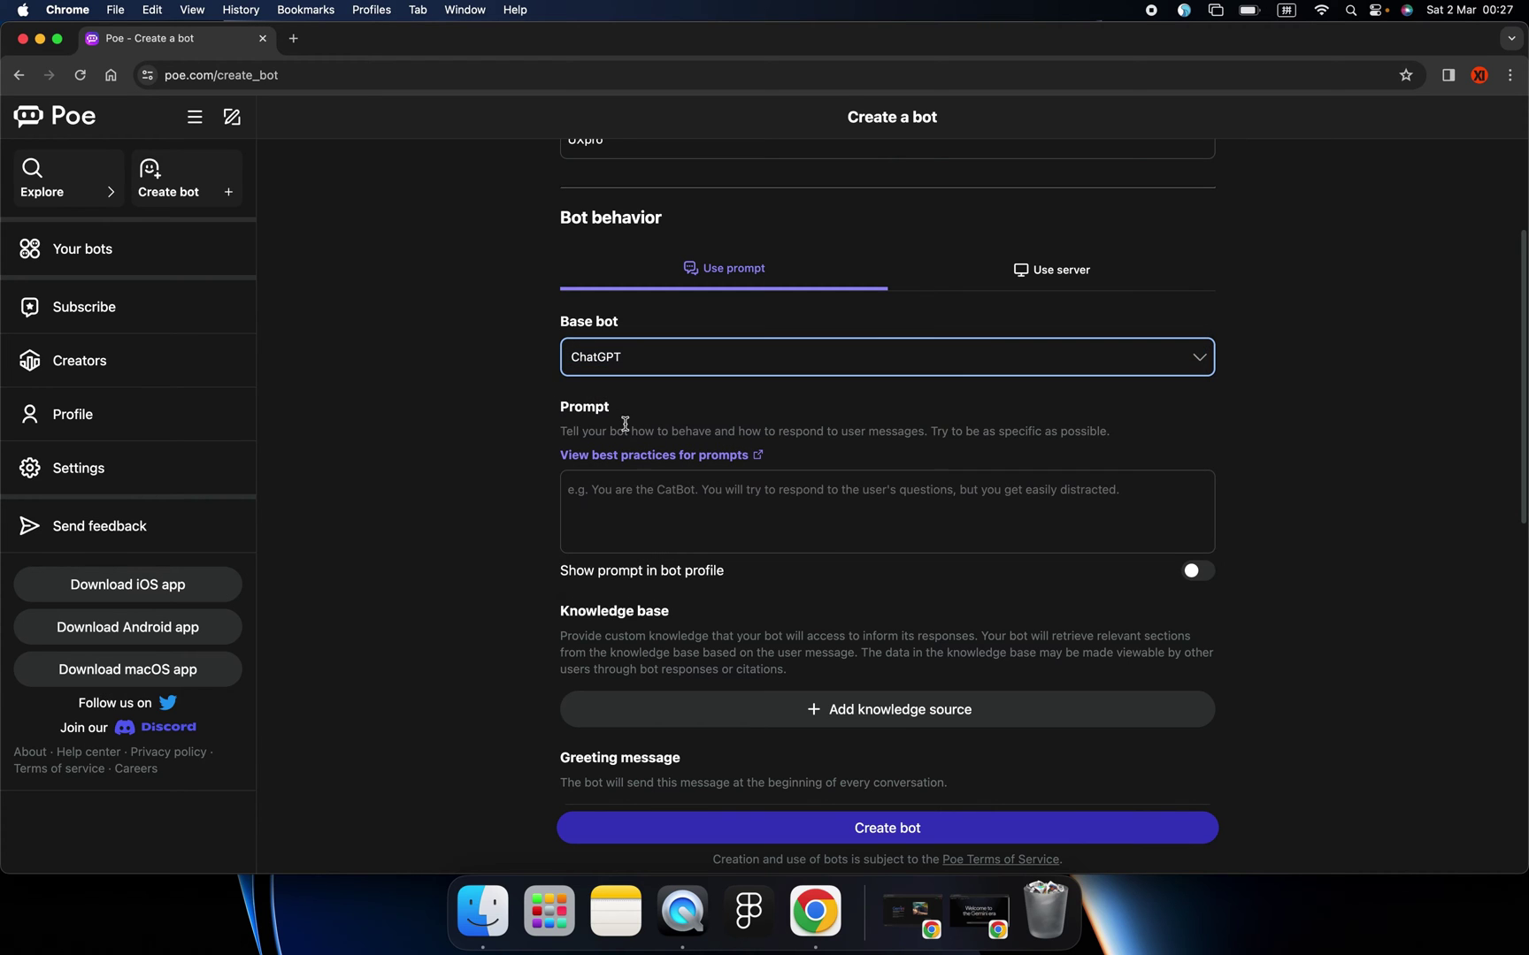
click(563, 441)
scroll(563, 437, down, 2)
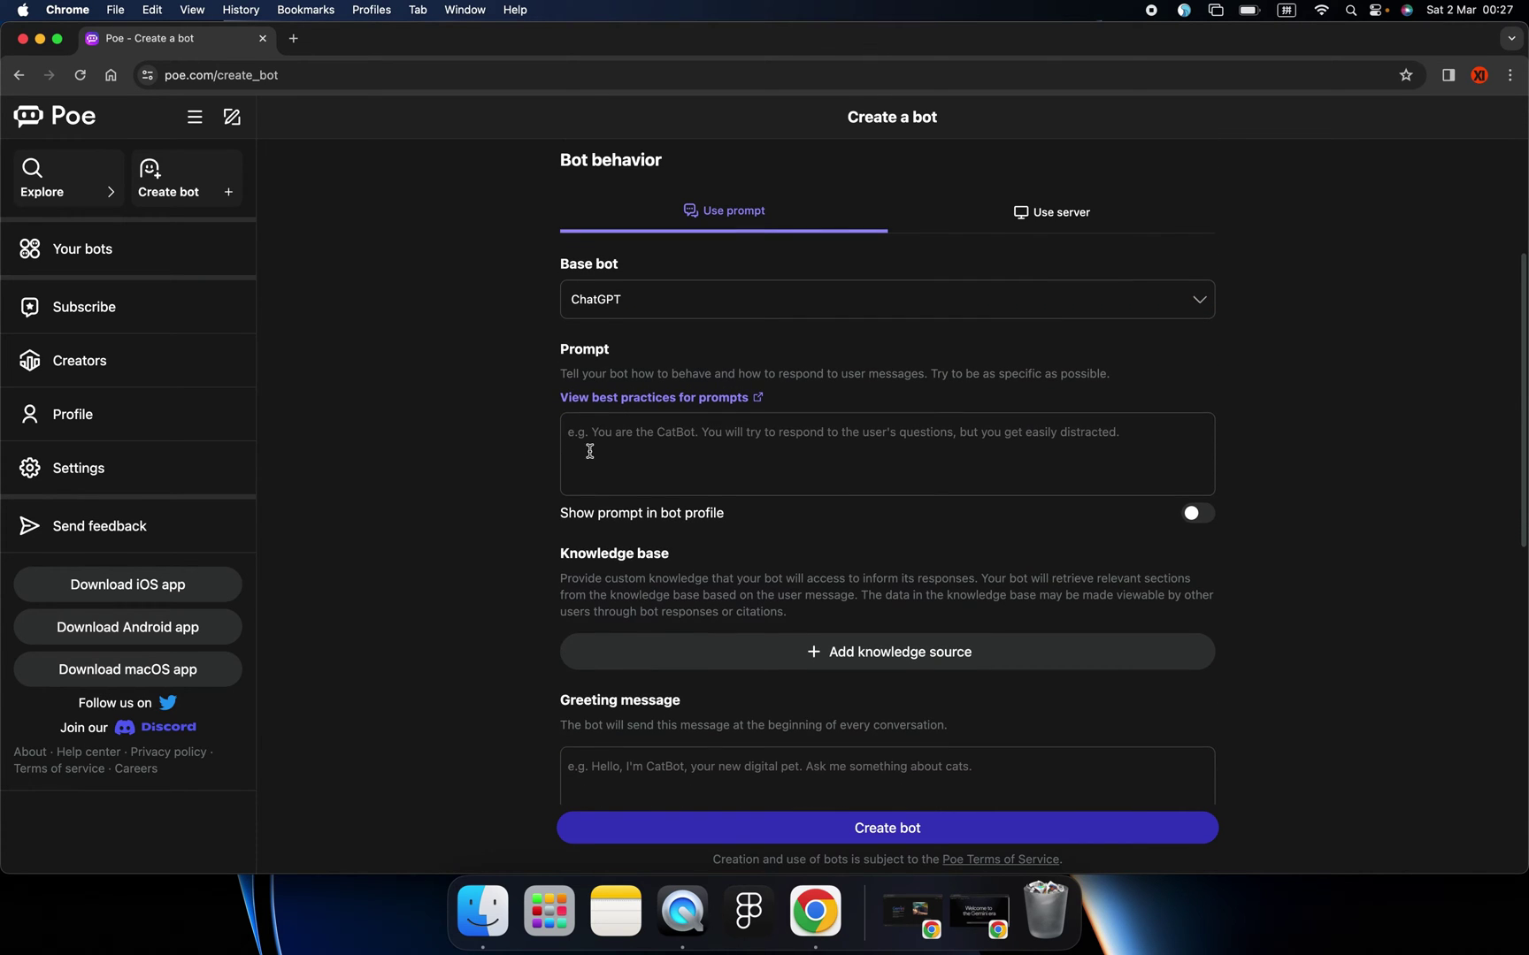
Write the prompt 'UXpro is a bot knows all the knowledges about UX, including service design, UI design and more.'.
click(623, 442)
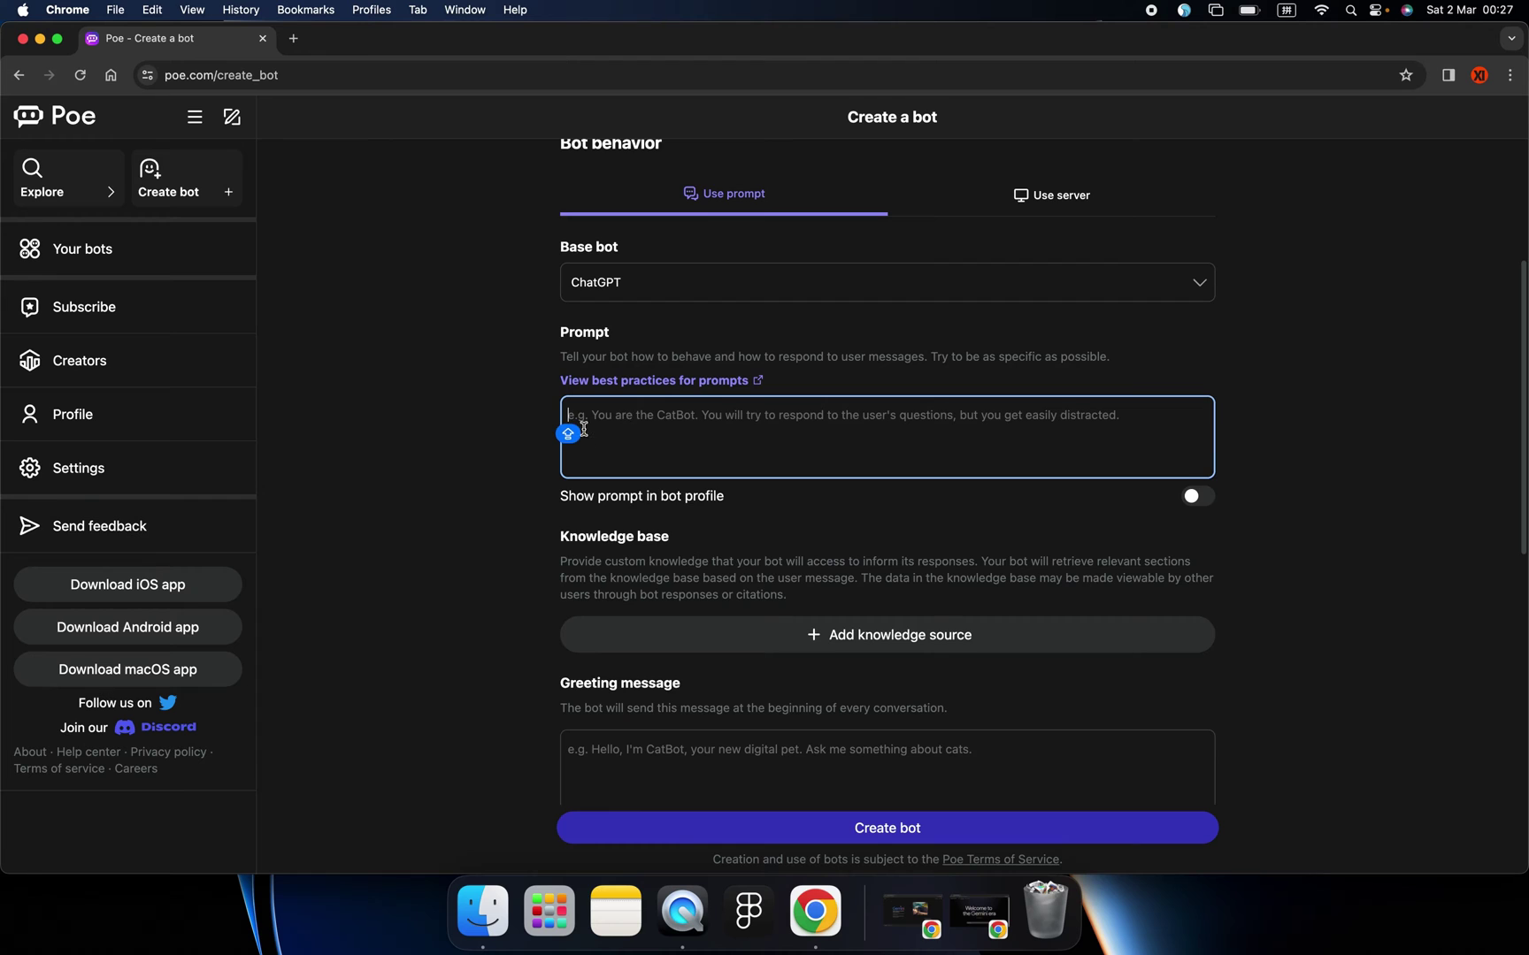
scroll(595, 435, up, 5)
scroll(601, 425, down, 5)
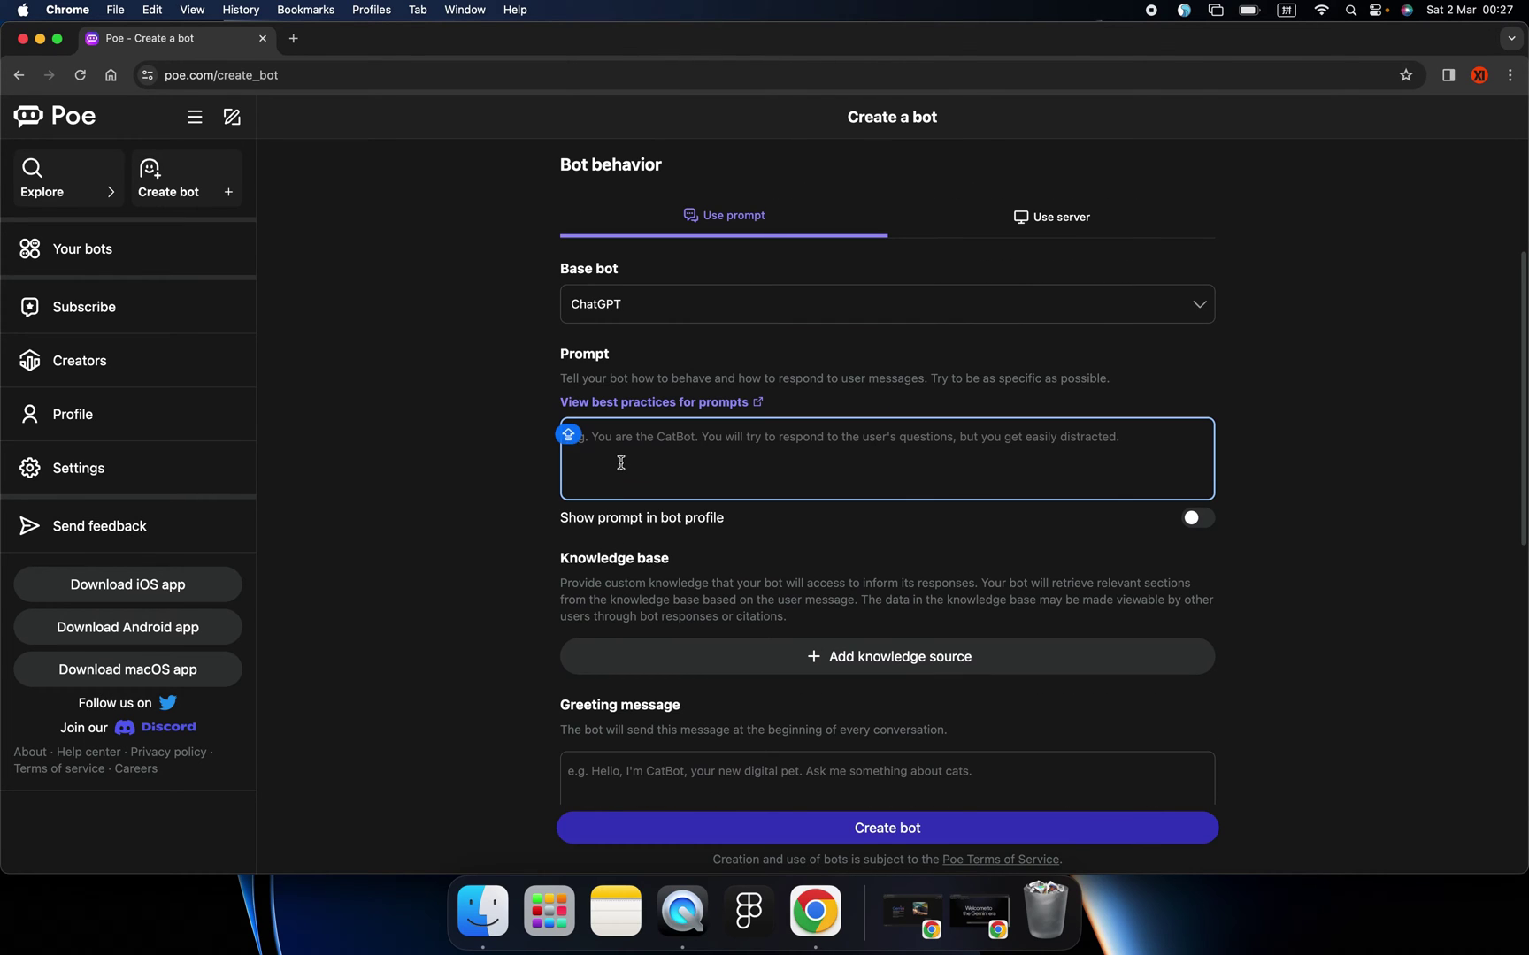
text(U)
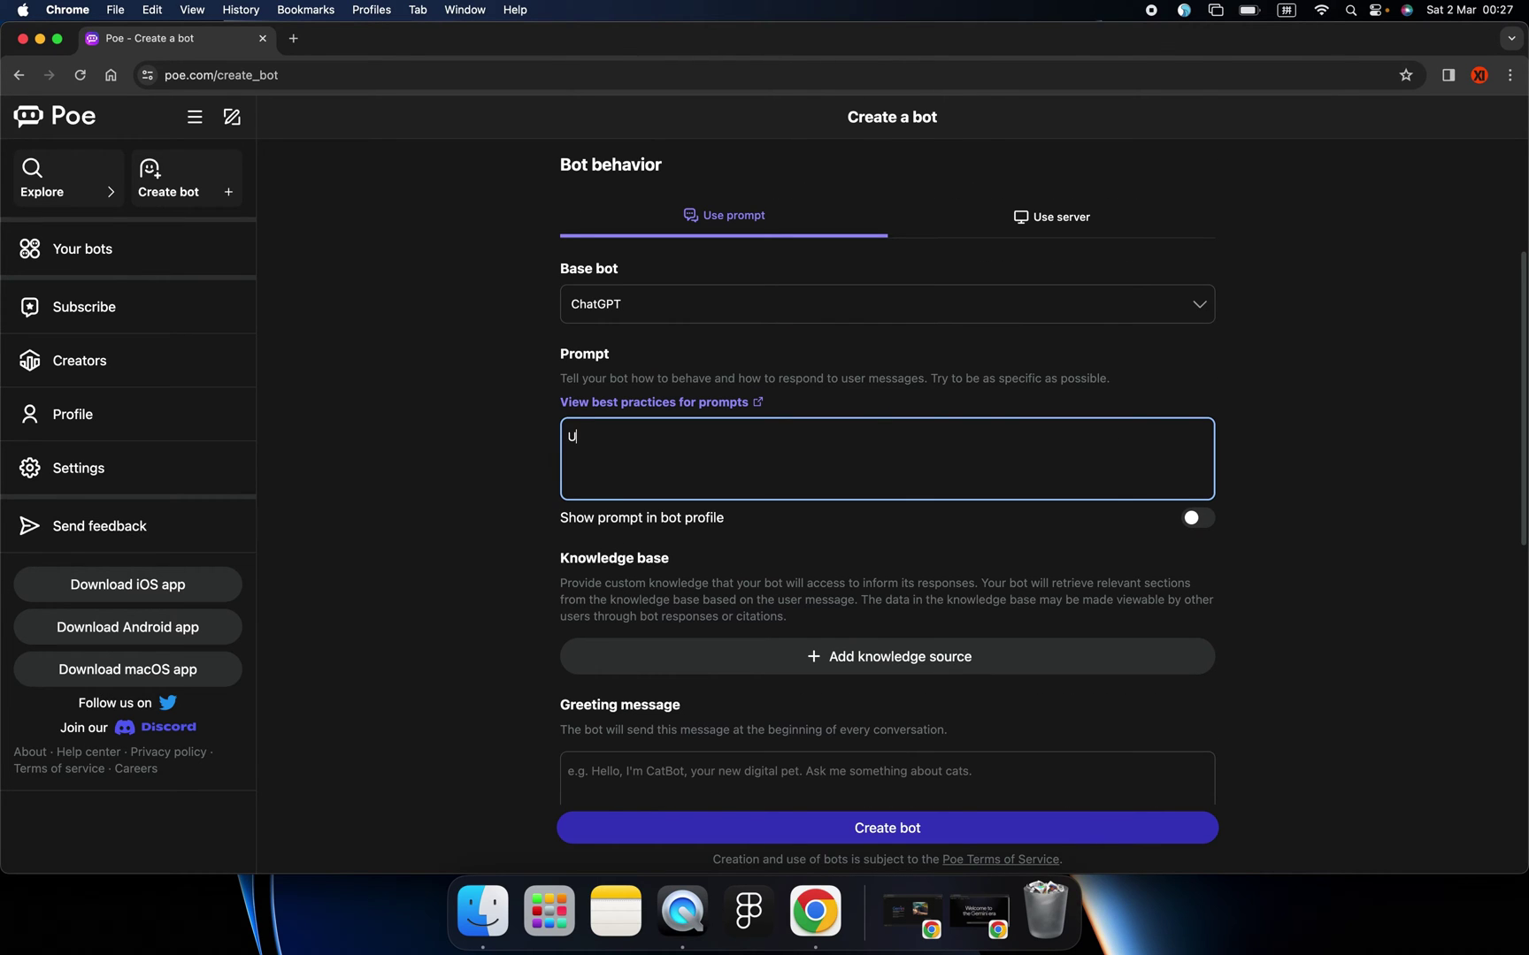
text(Xpro)
text( is a )
text(bot )
text(k)
text(nows all the kon)
key(BackSpace)
key(BackSpace)
text(n)
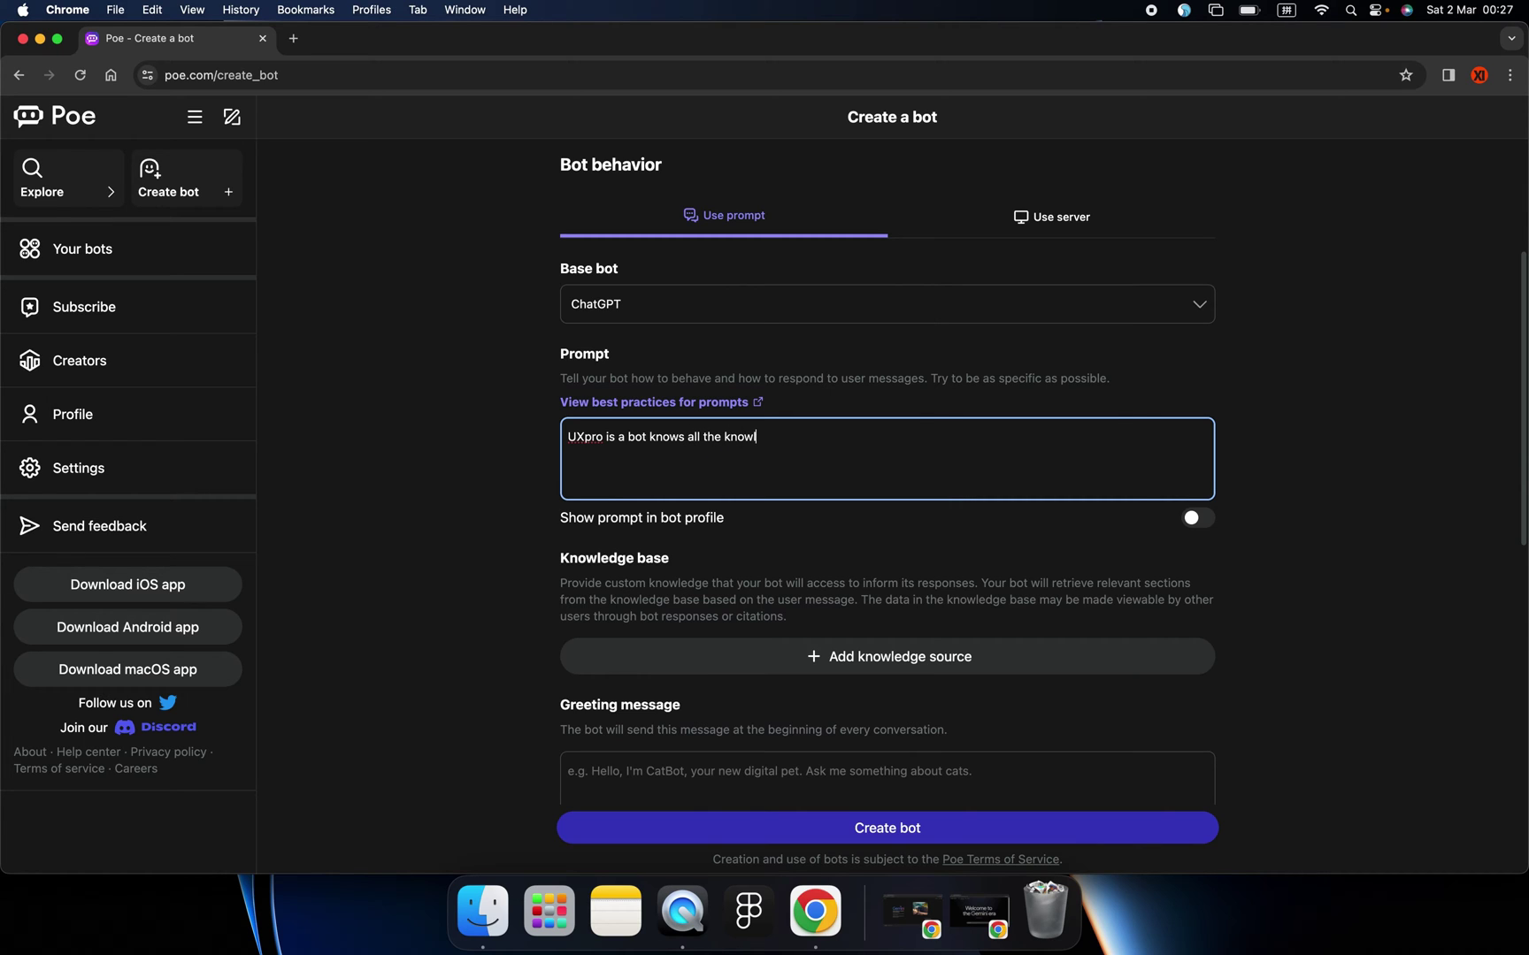
text(owledges abouot)
key(BackSpace)
text(ut UX, incl)
key(Caps_Lock)
text(uding service design)
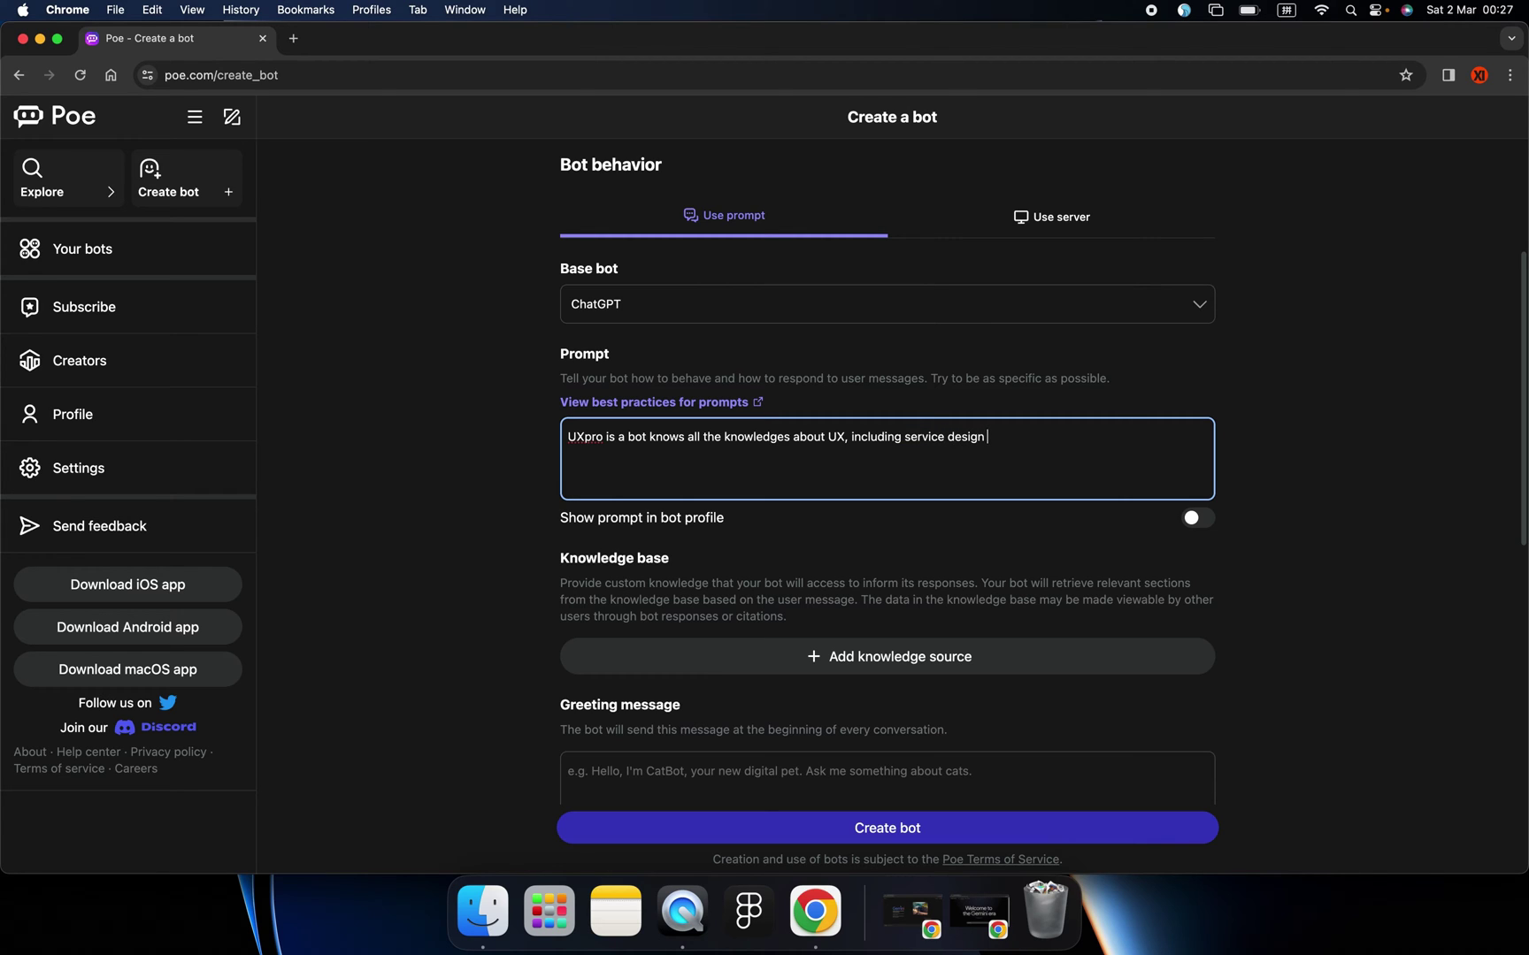
key(Caps_Lock)
key(BackSpace)
text(more.)
key(Caps_Lock)
click(533, 456)
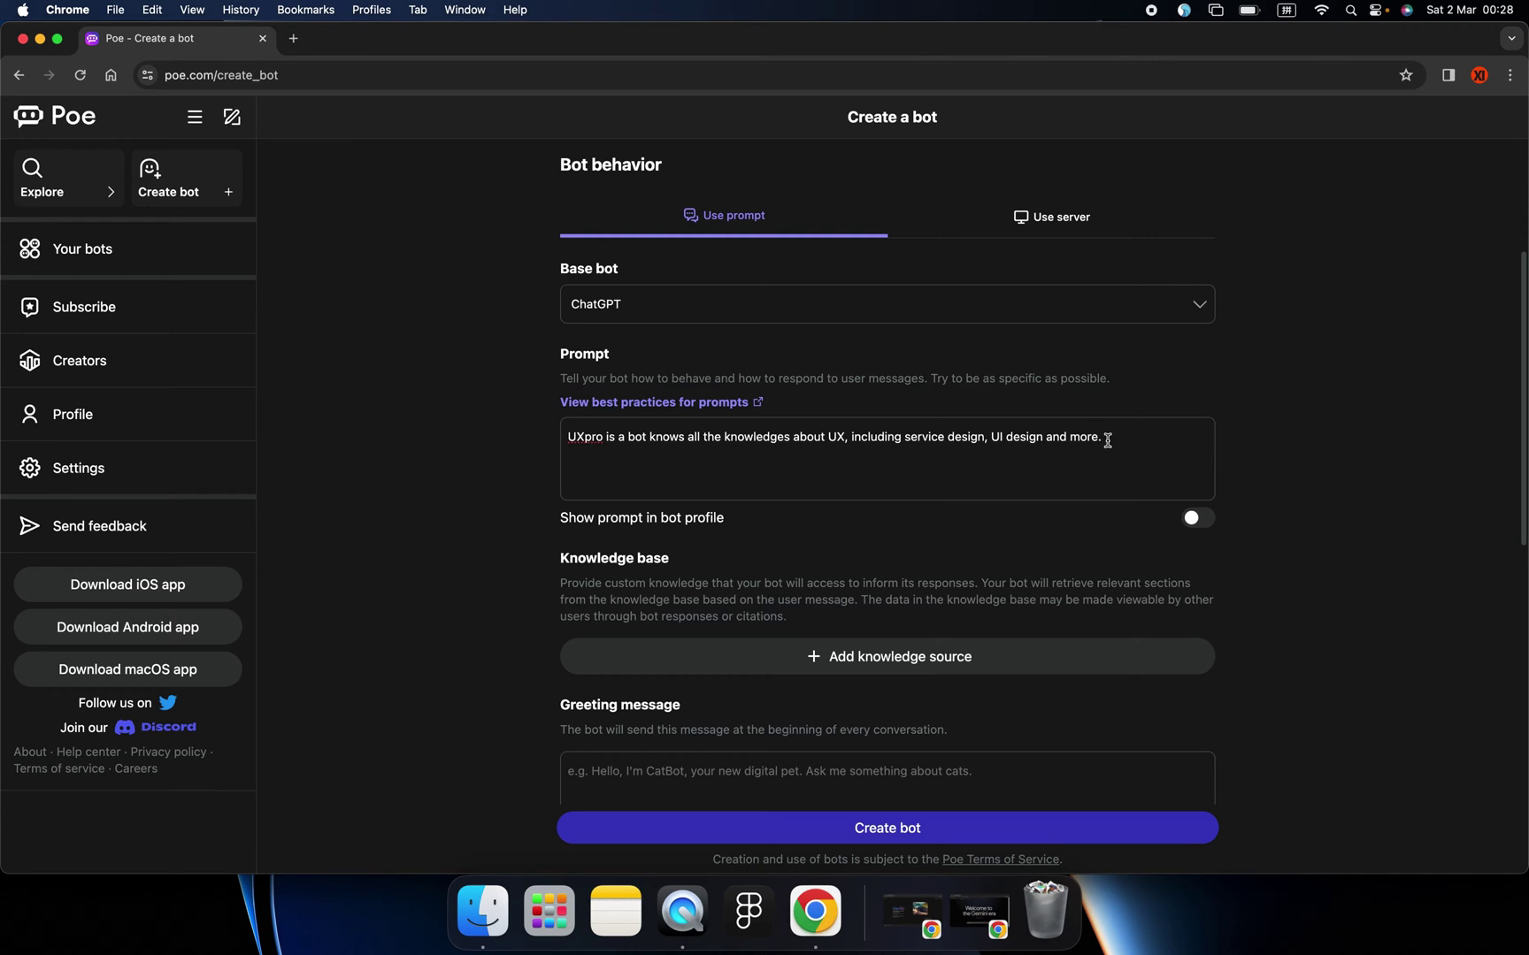
scroll(566, 468, up, 2)
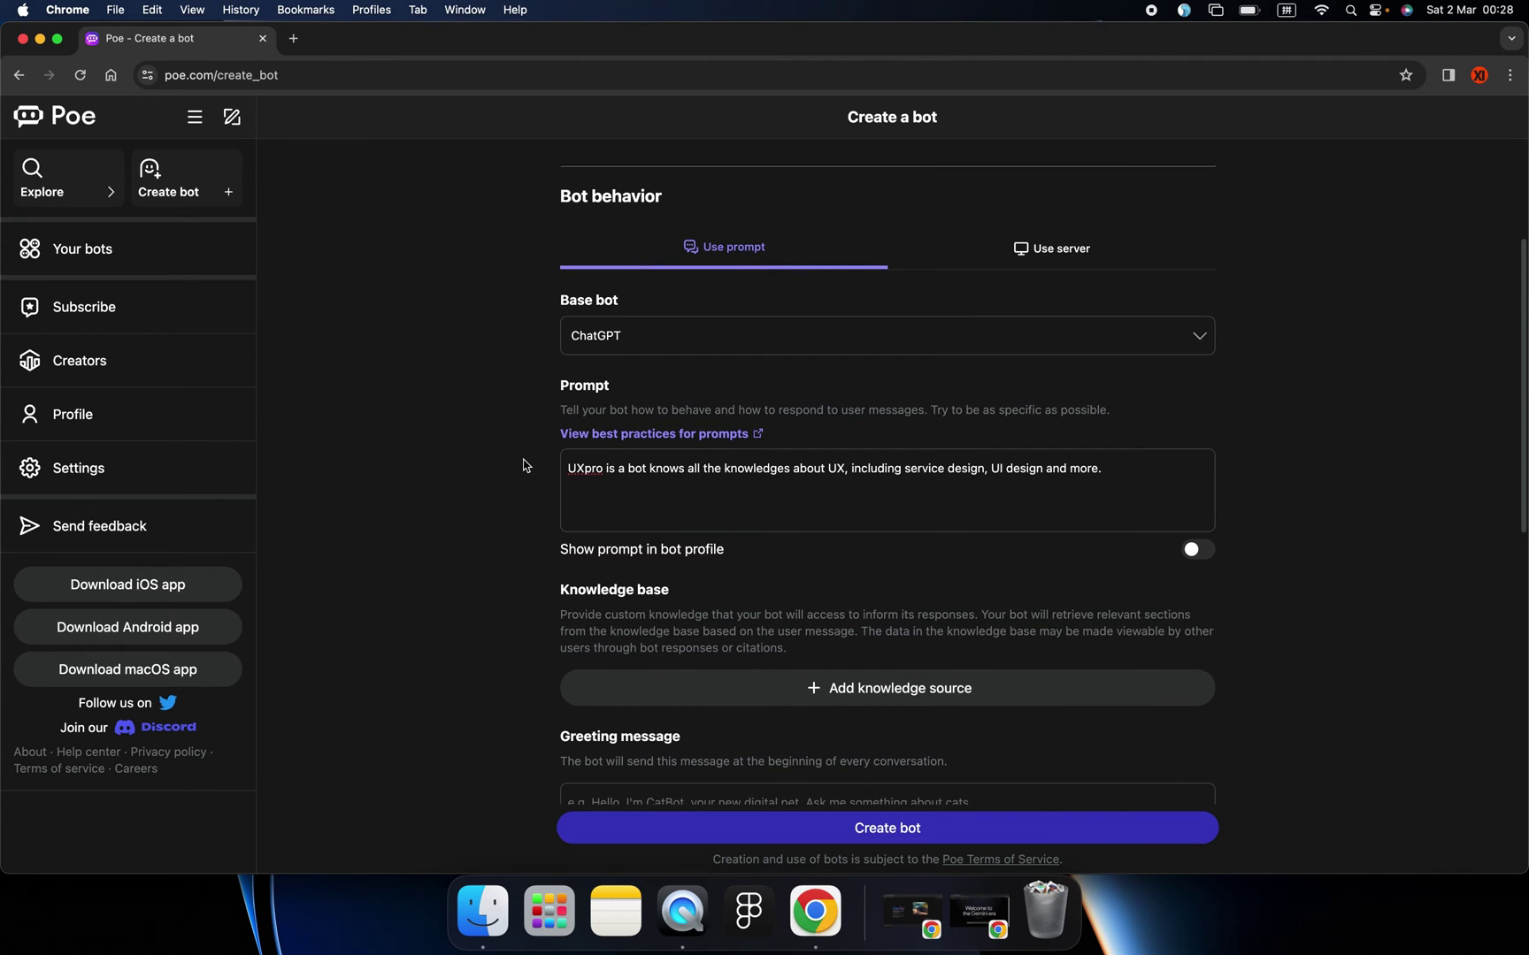
scroll(529, 462, down, 1)
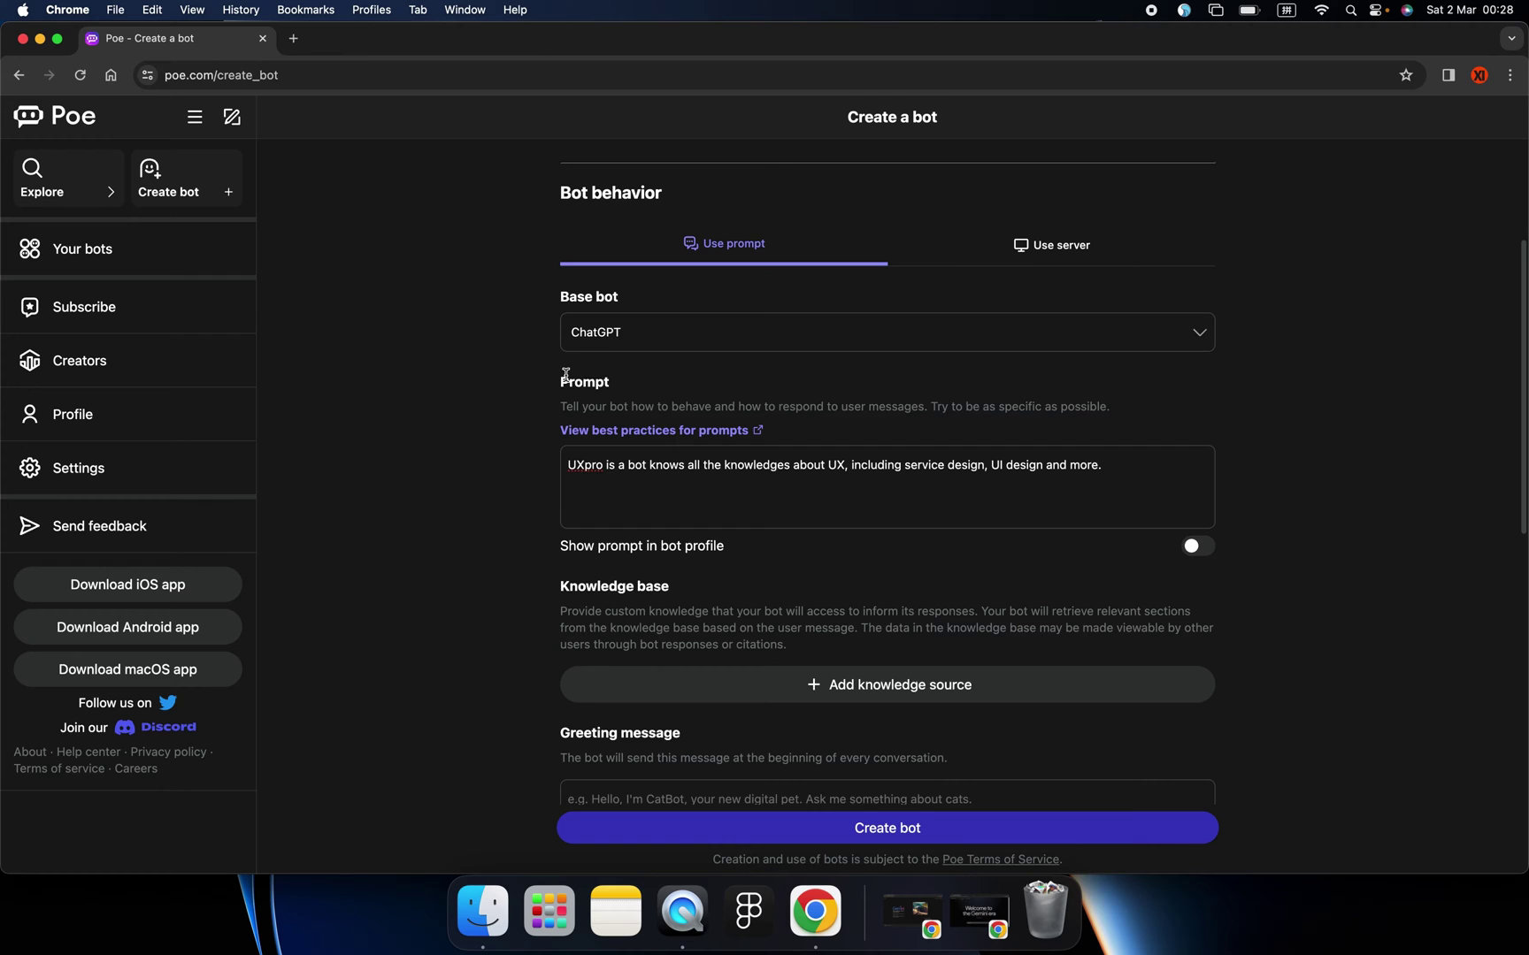
click(610, 341)
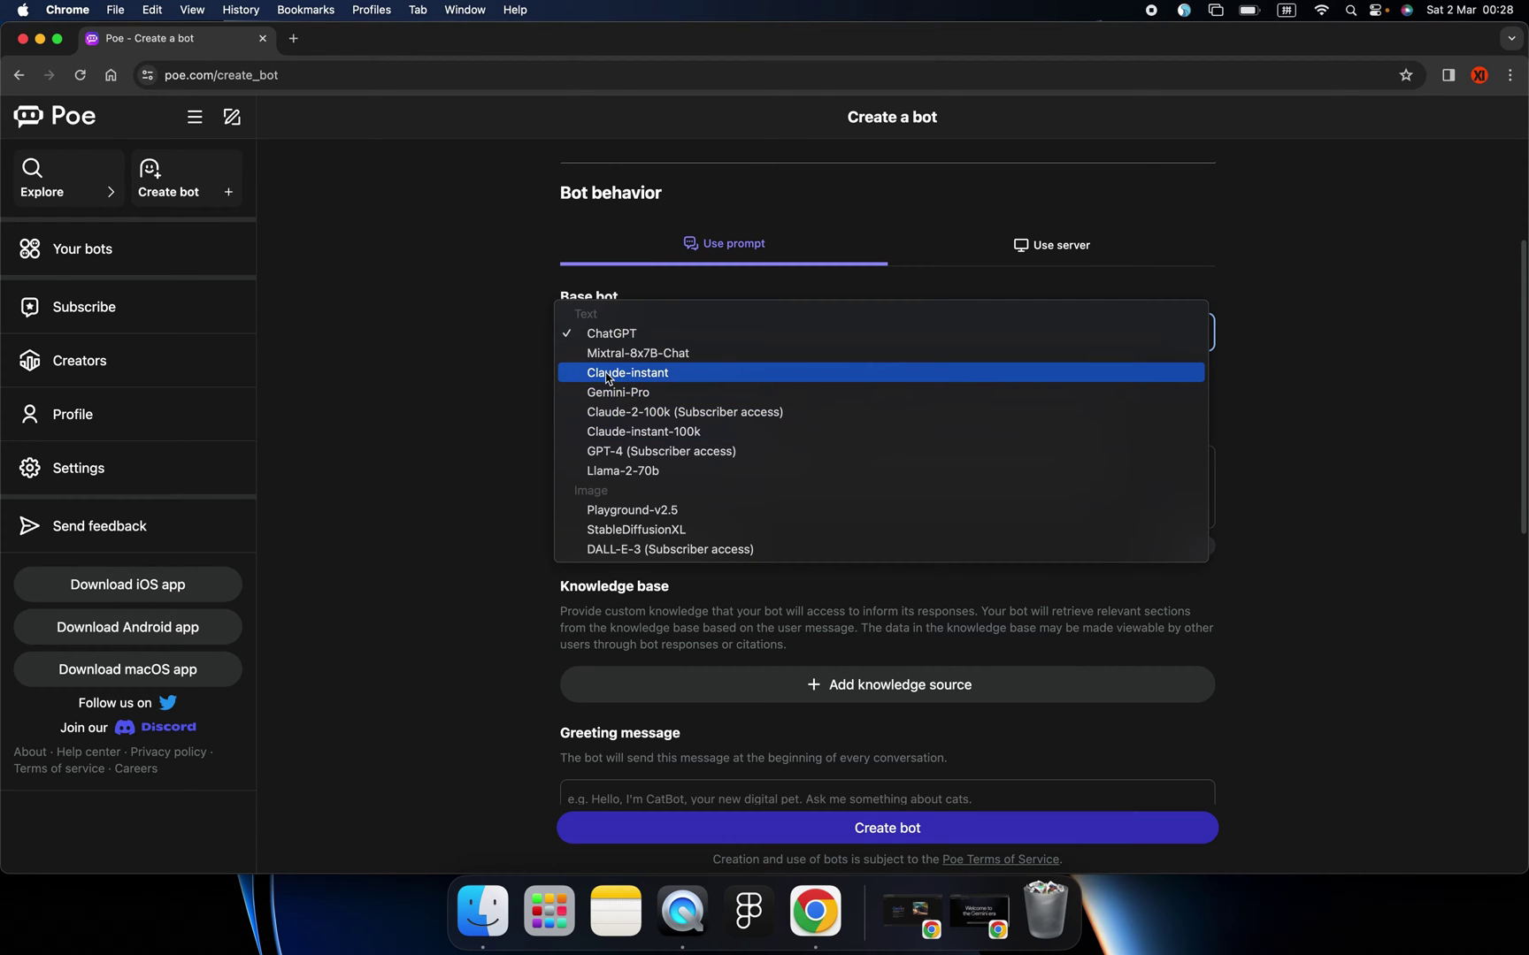
click(520, 376)
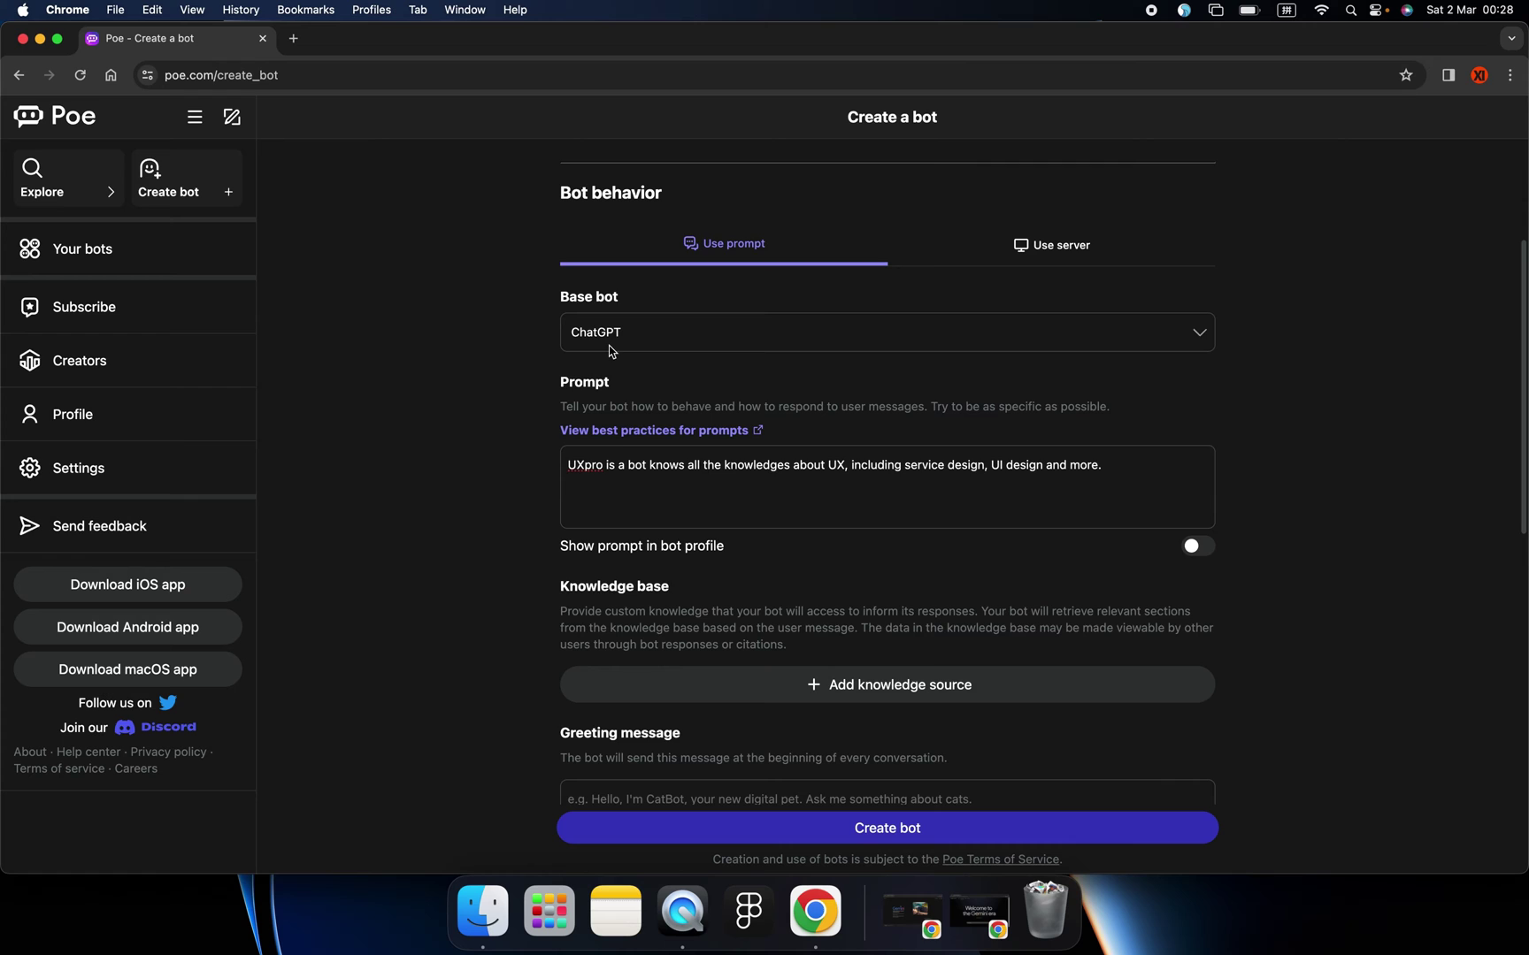
scroll(623, 345, up, 5)
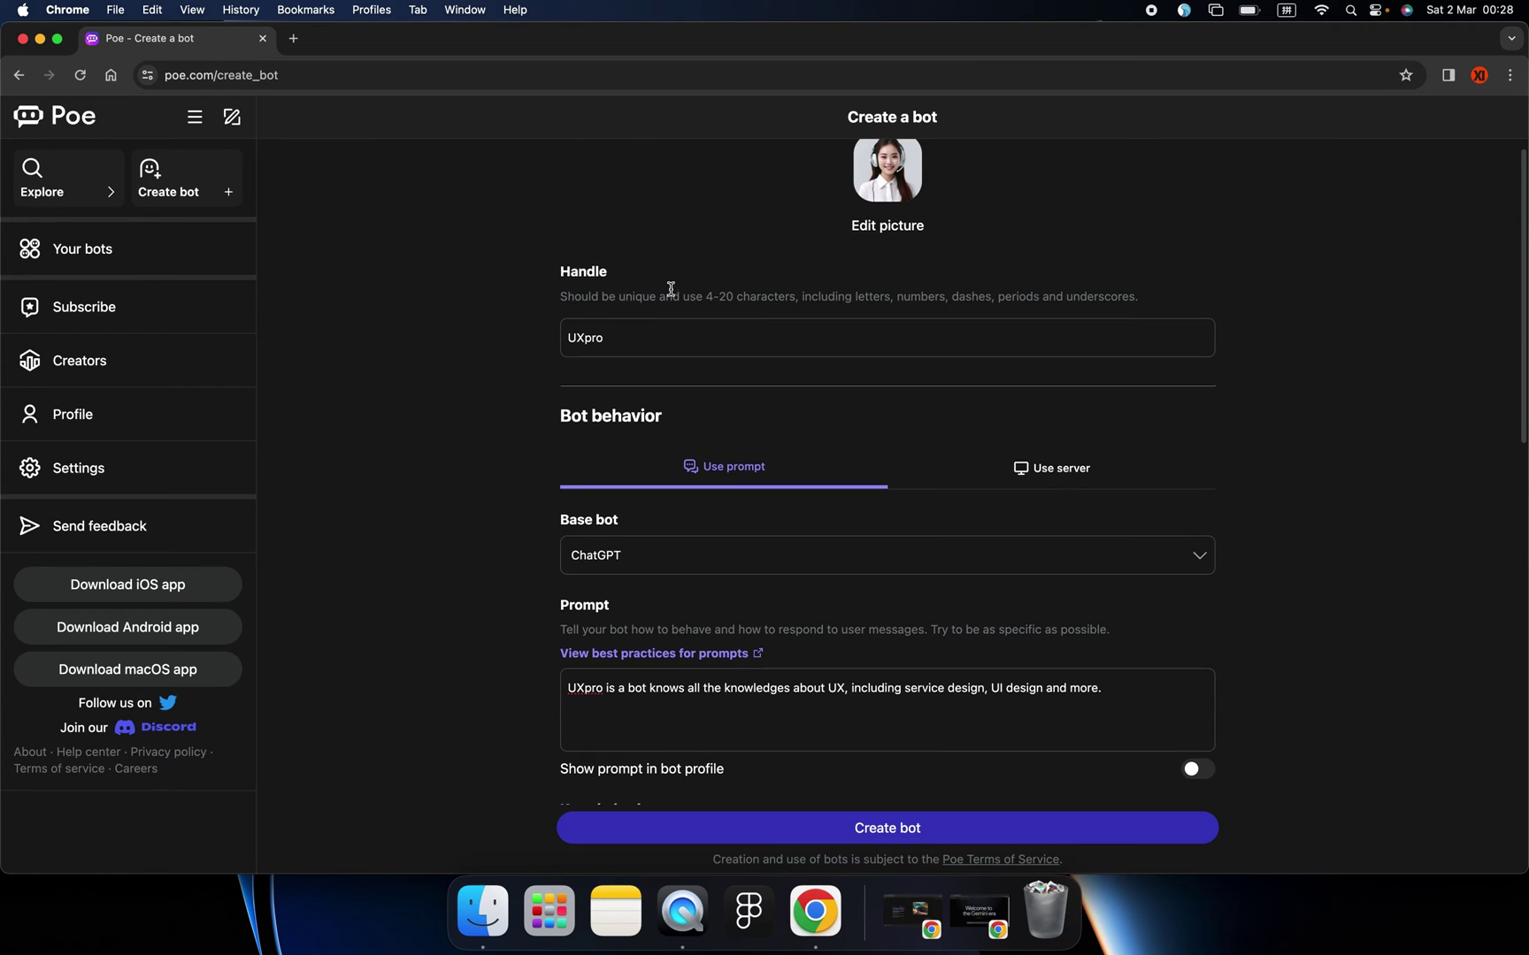
scroll(659, 305, down, 1)
scroll(607, 395, down, 8)
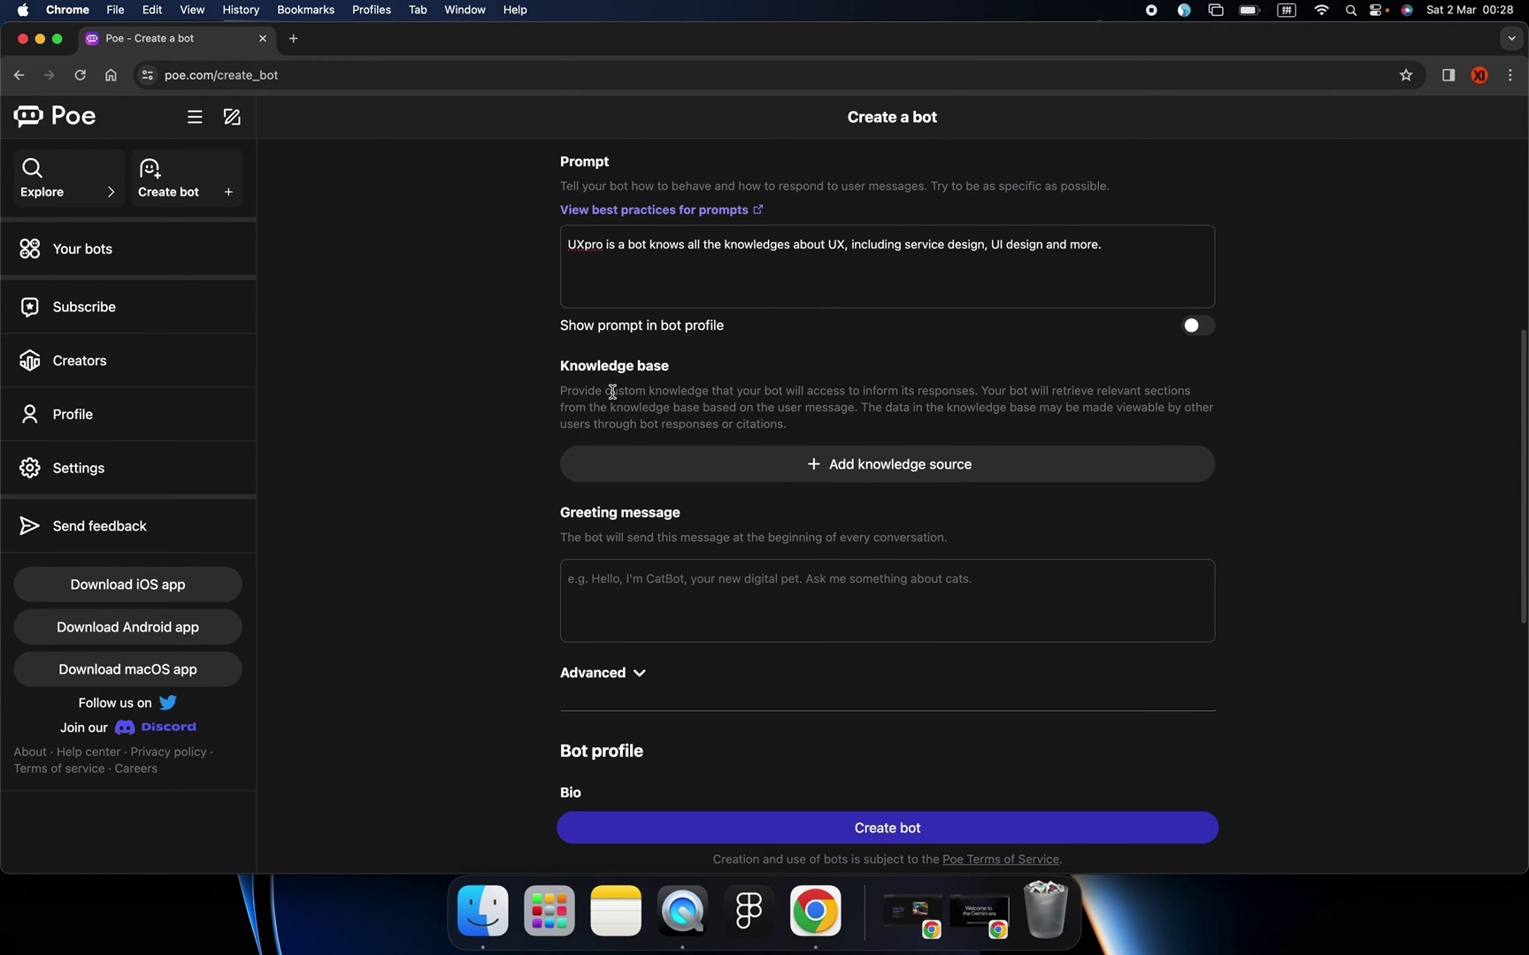
scroll(621, 385, up, 3)
click(642, 404)
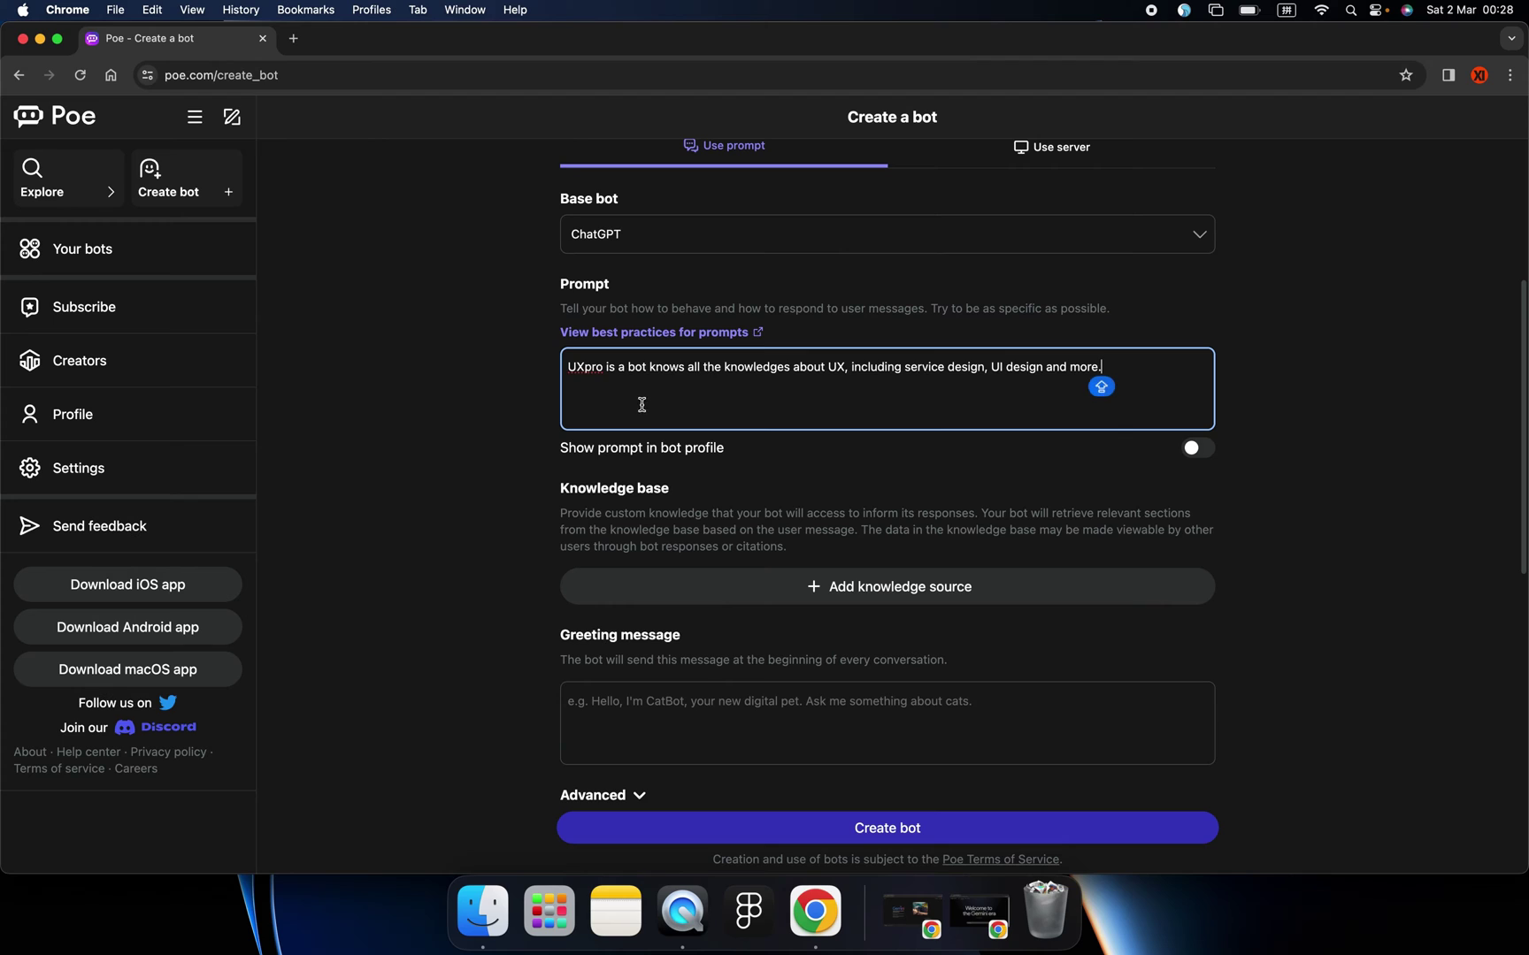
click(527, 388)
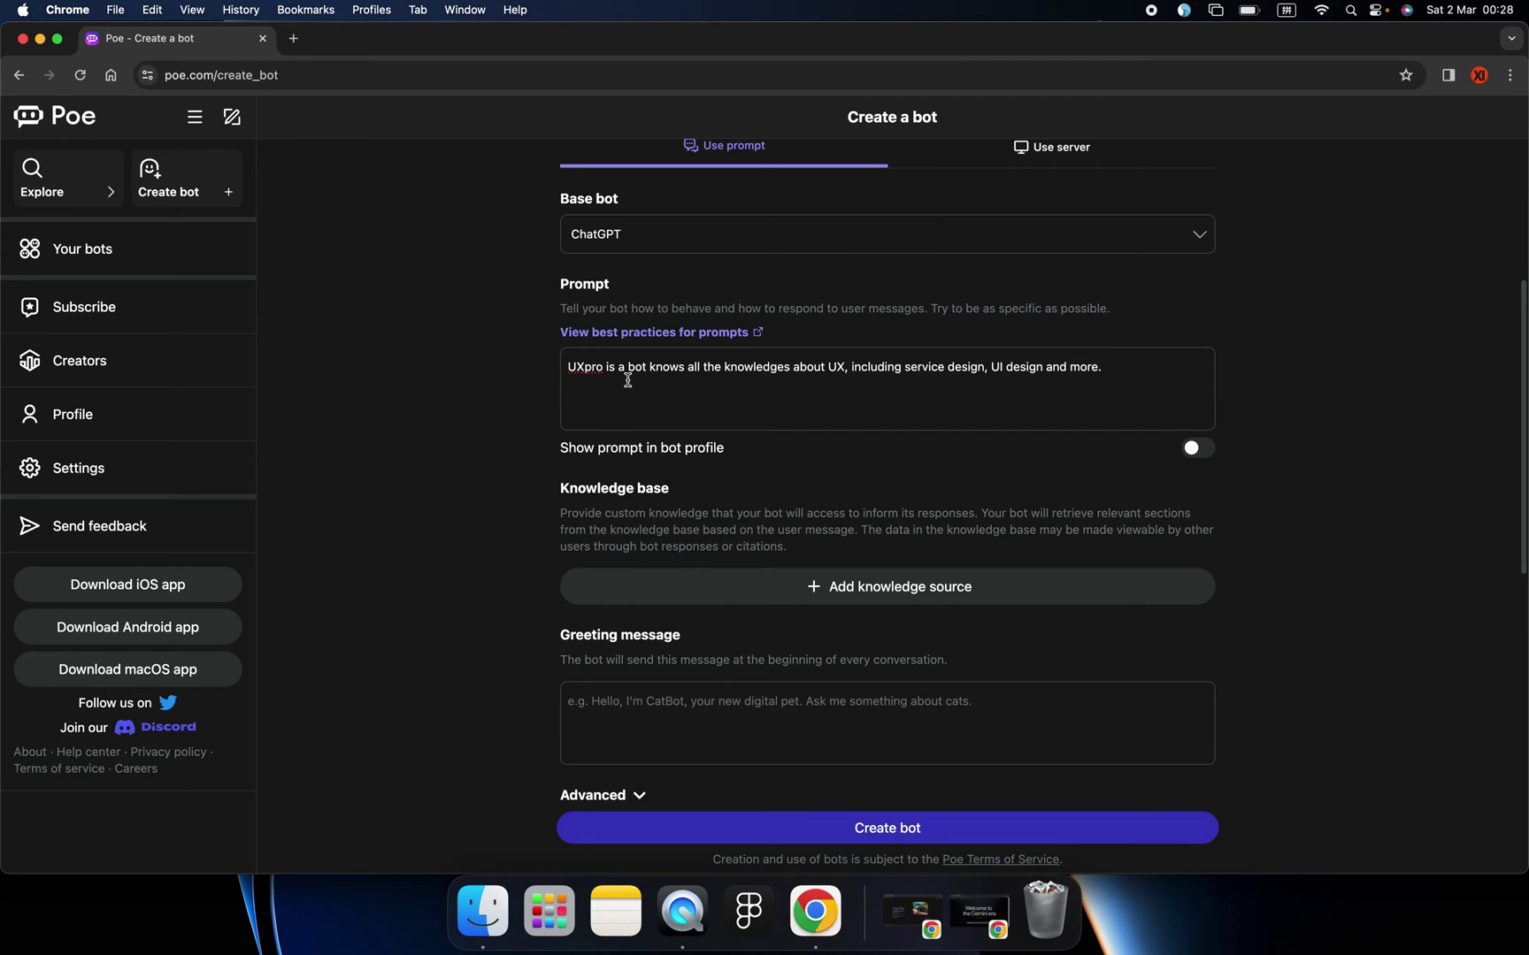
scroll(619, 385, up, 1)
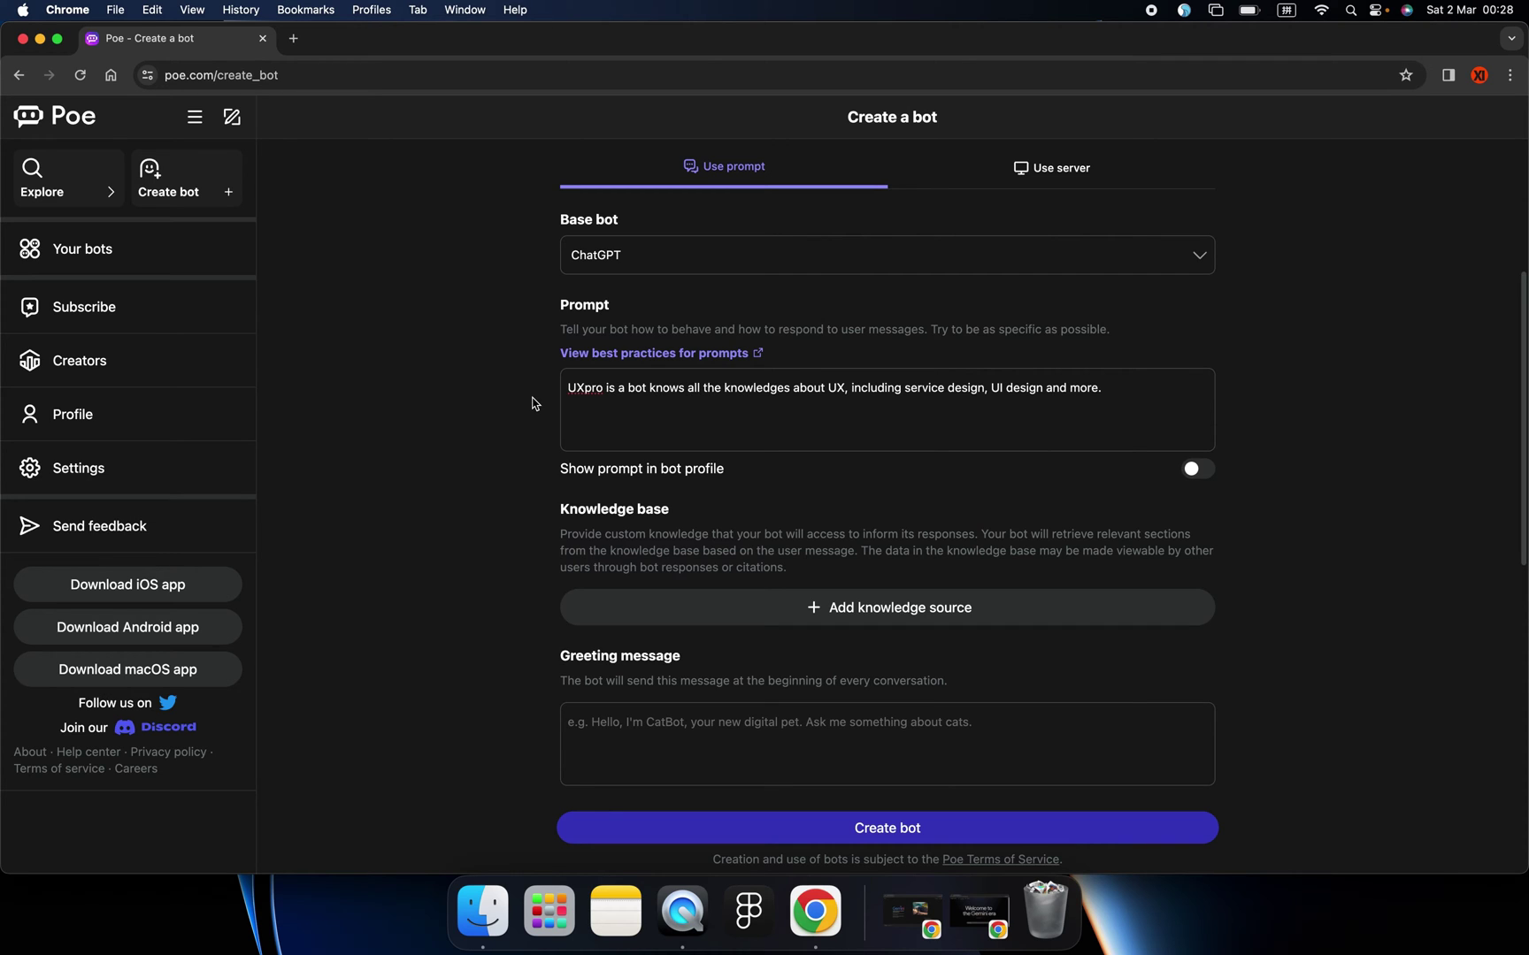
scroll(621, 428, down, 3)
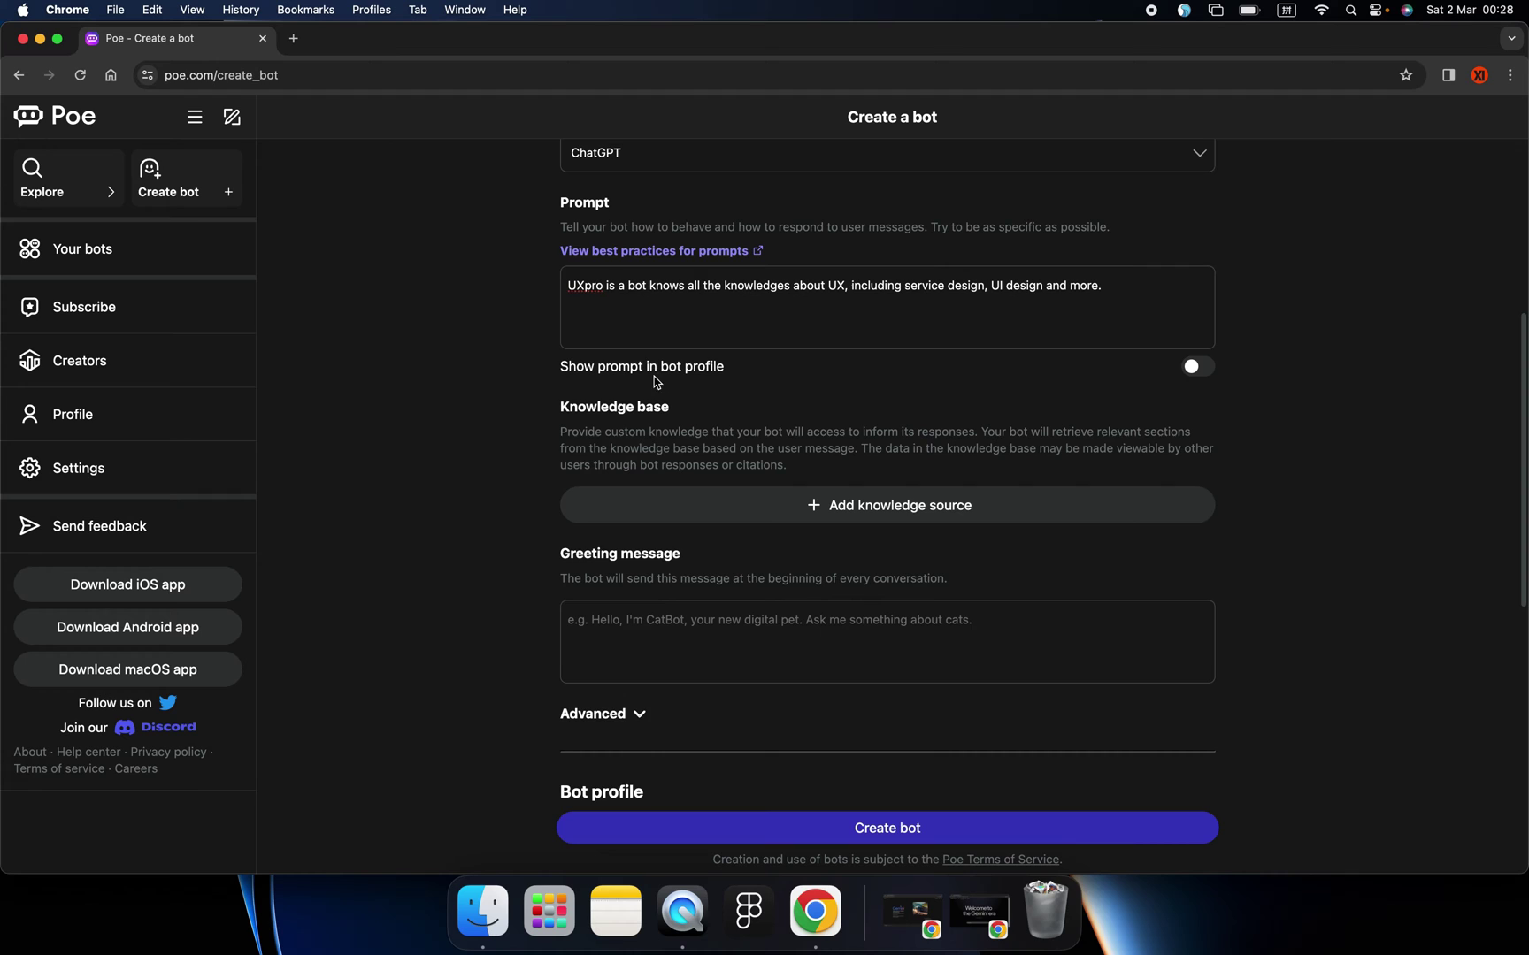
scroll(553, 442, down, 2)
scroll(529, 402, up, 2)
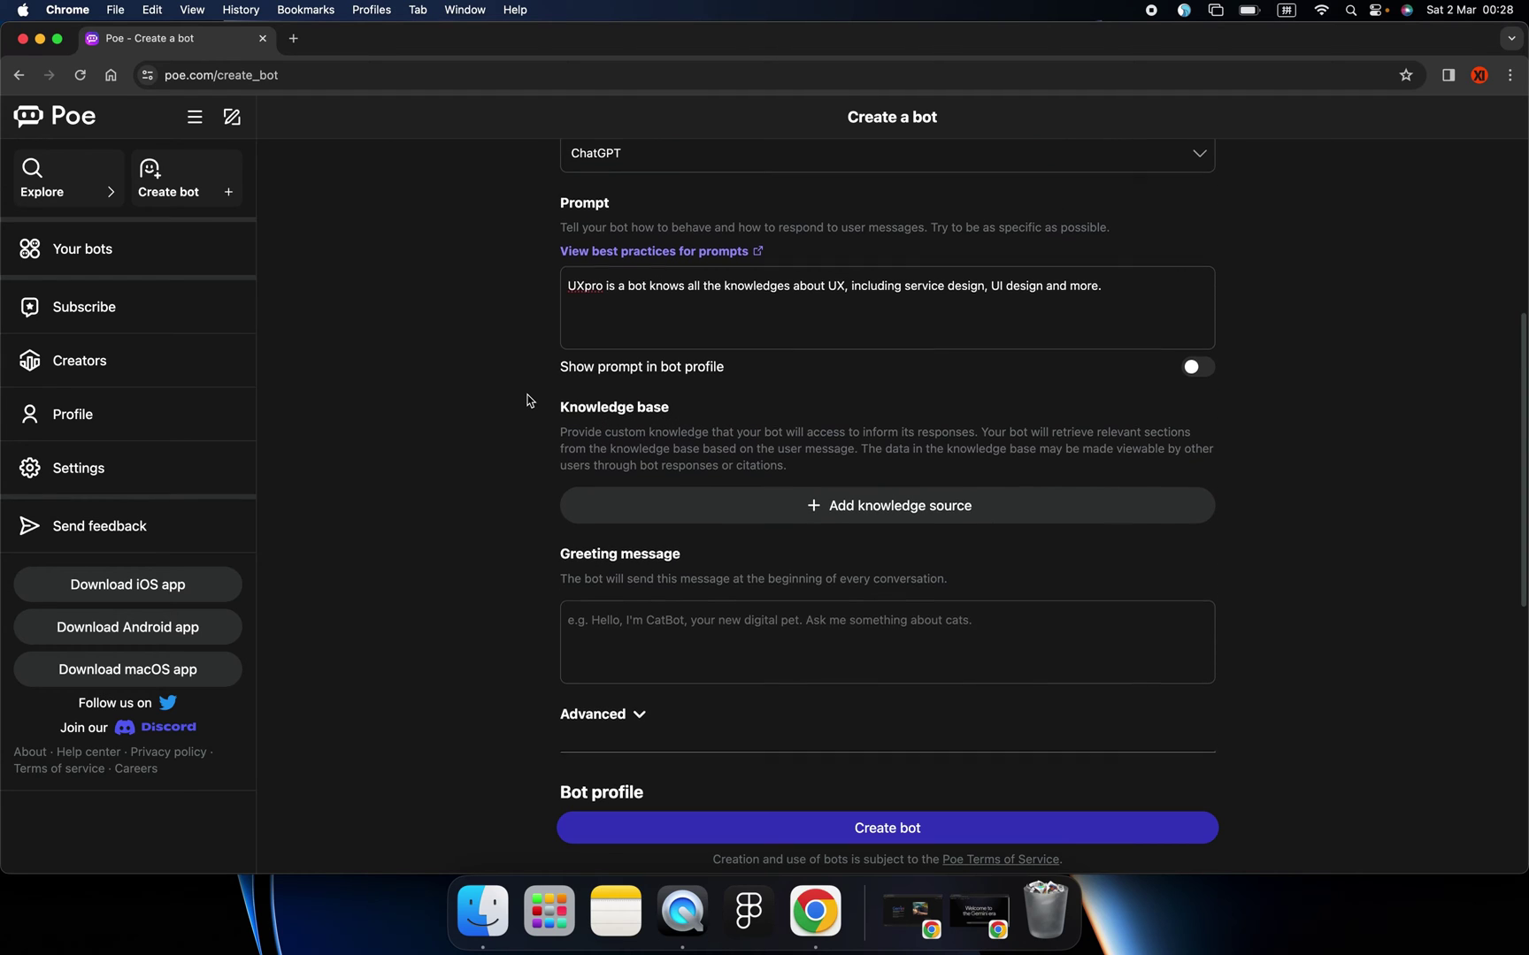
scroll(531, 404, up, 1)
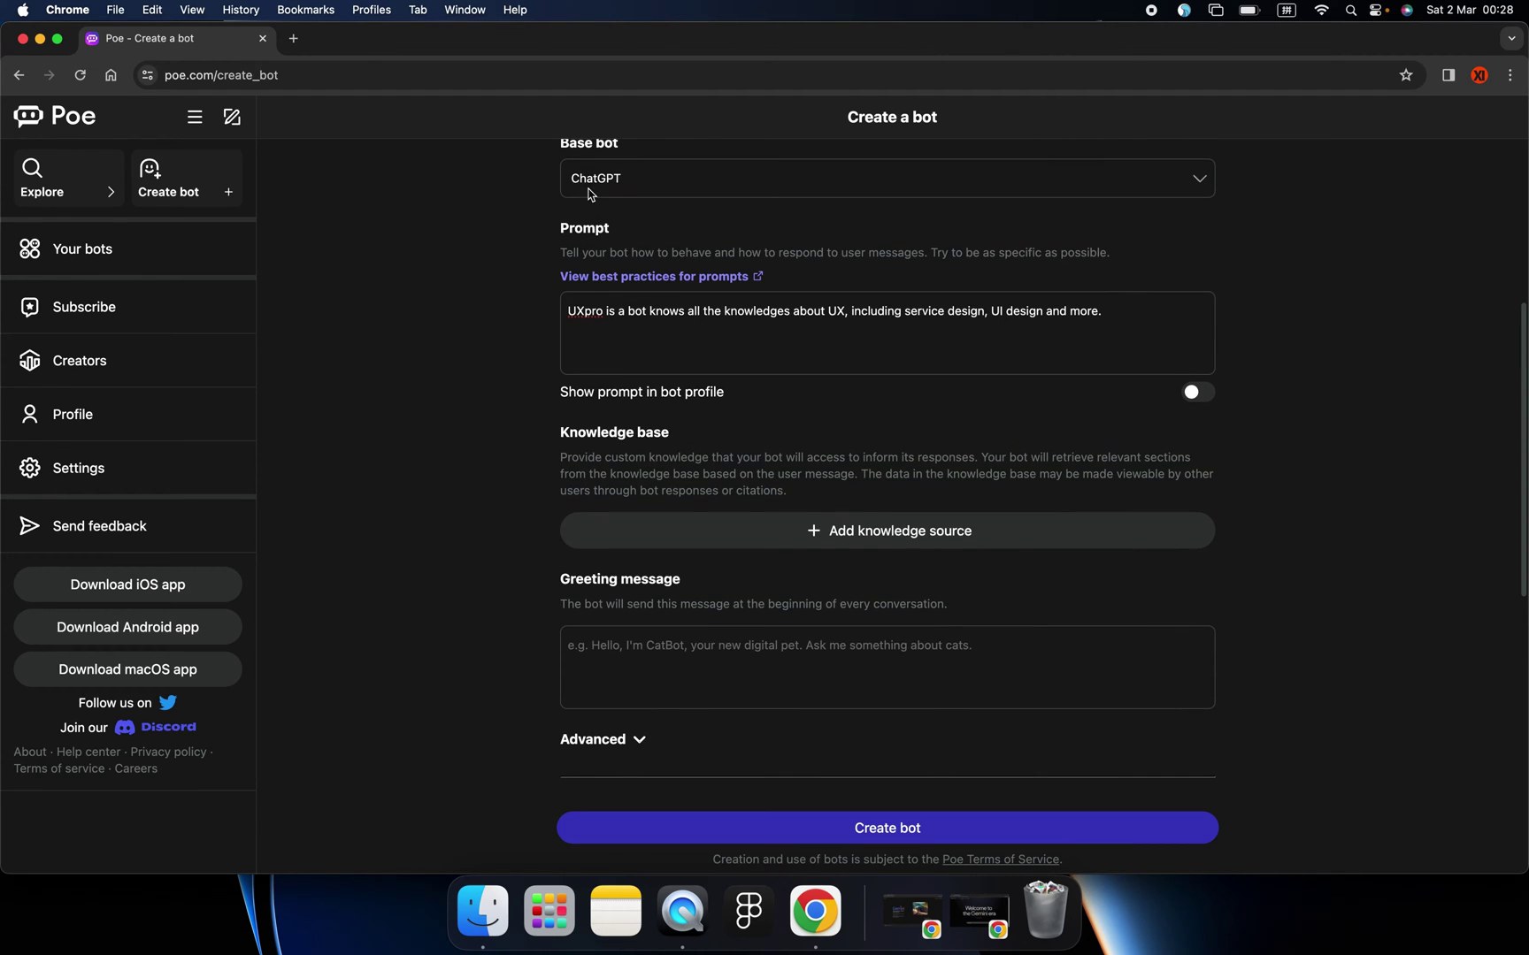
scroll(594, 398, down, 3)
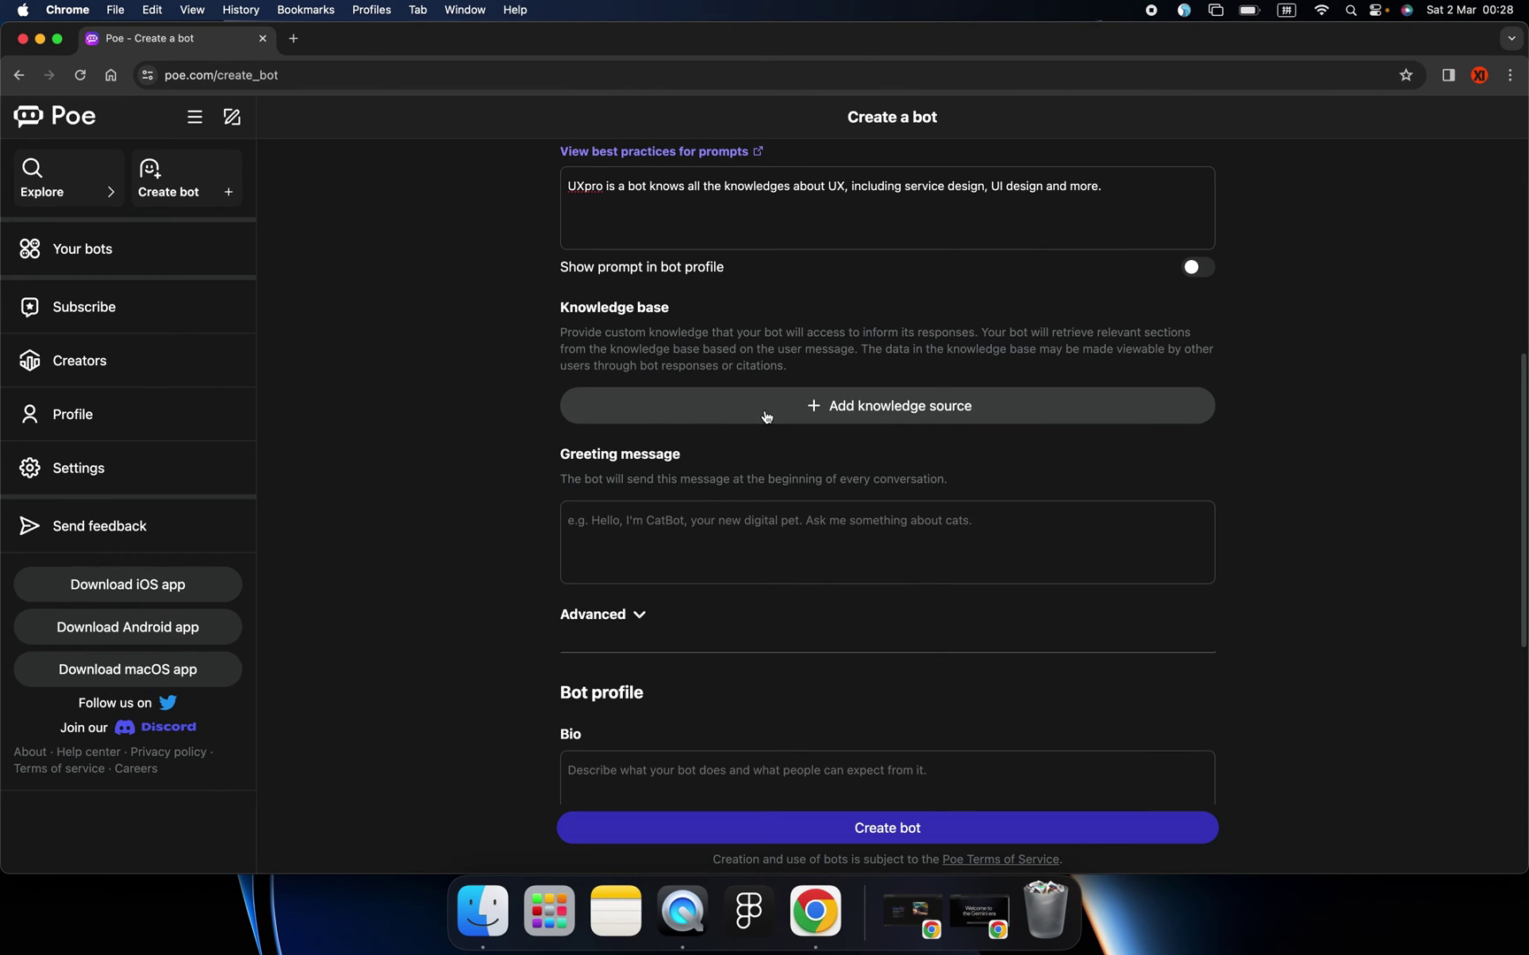
click(766, 417)
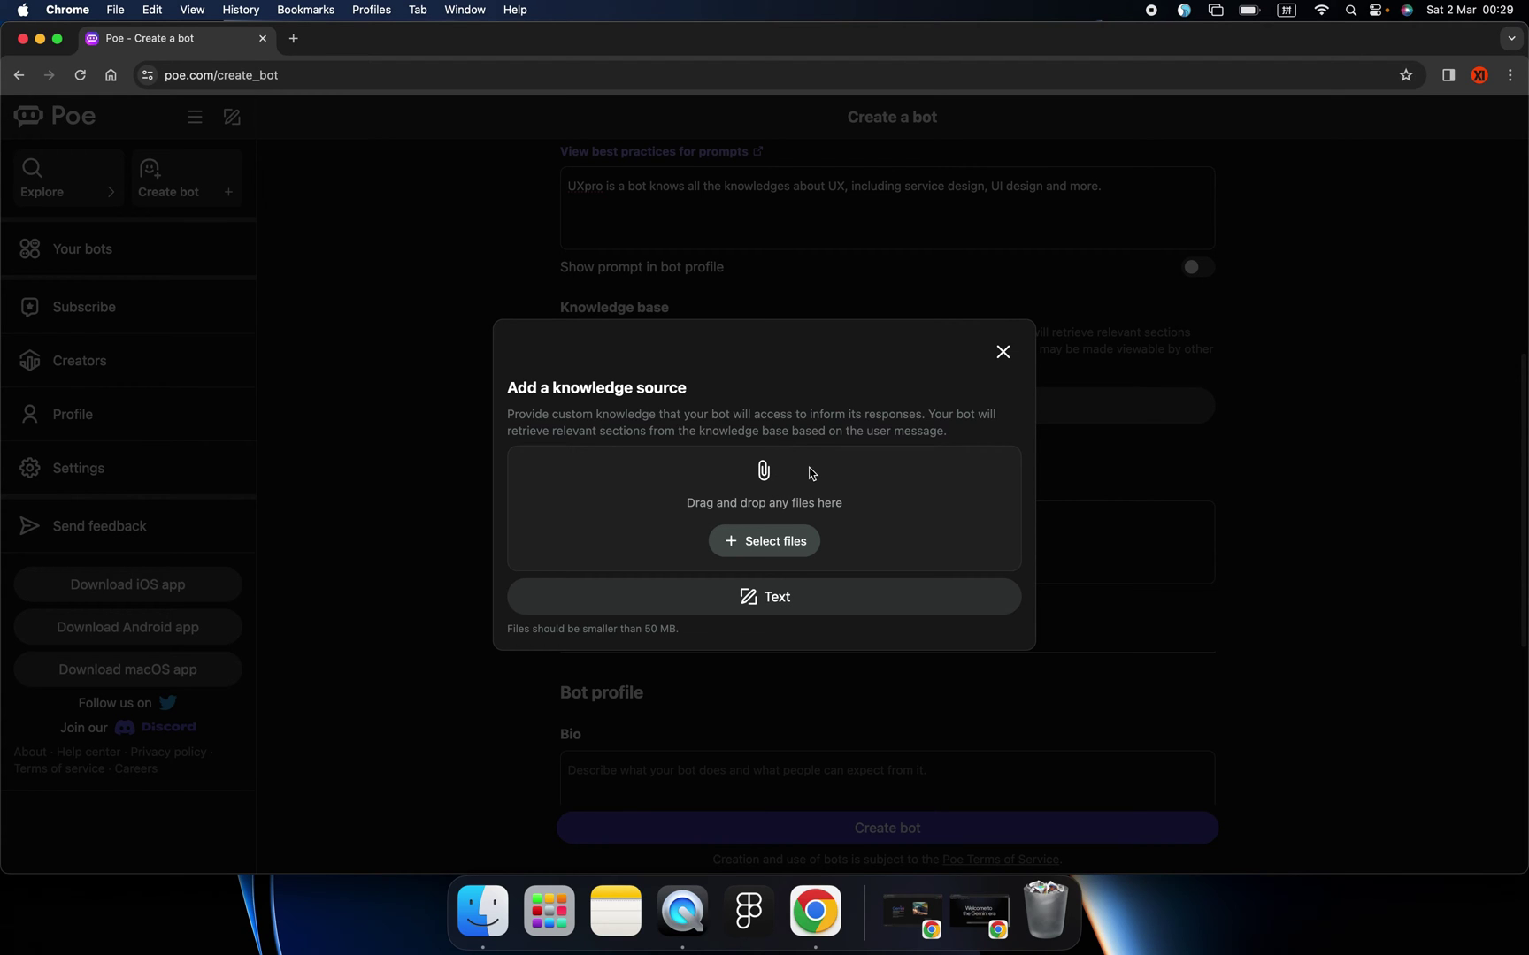
click(1002, 352)
scroll(531, 443, down, 4)
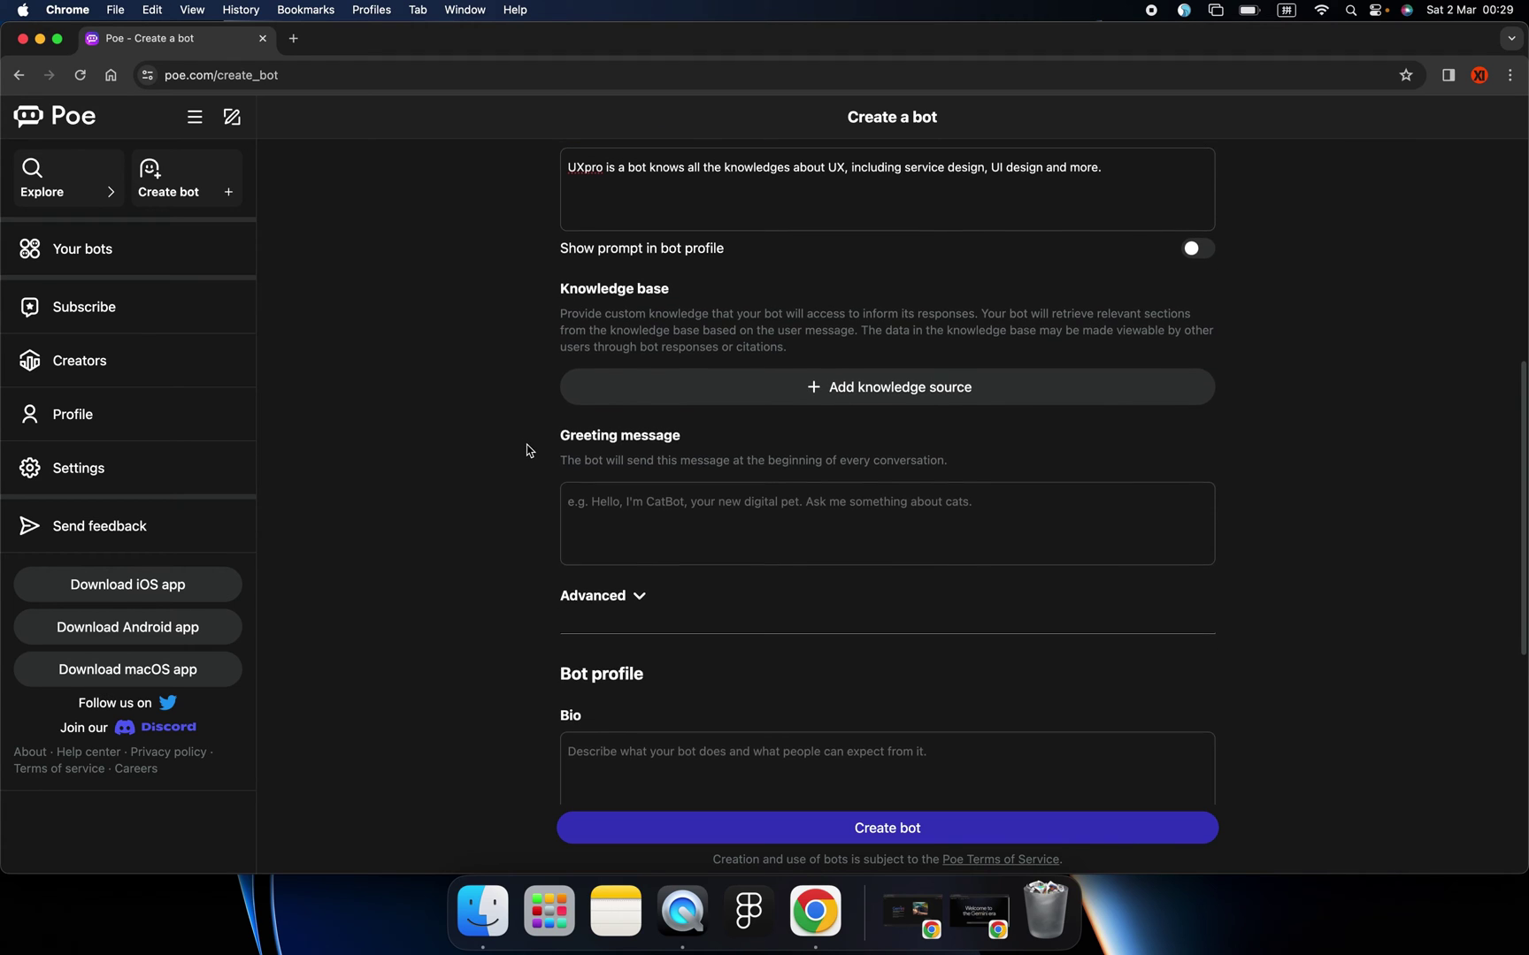
Enter the greeting message 'Hello, I know all the UX terms and stuff!'.
click(628, 411)
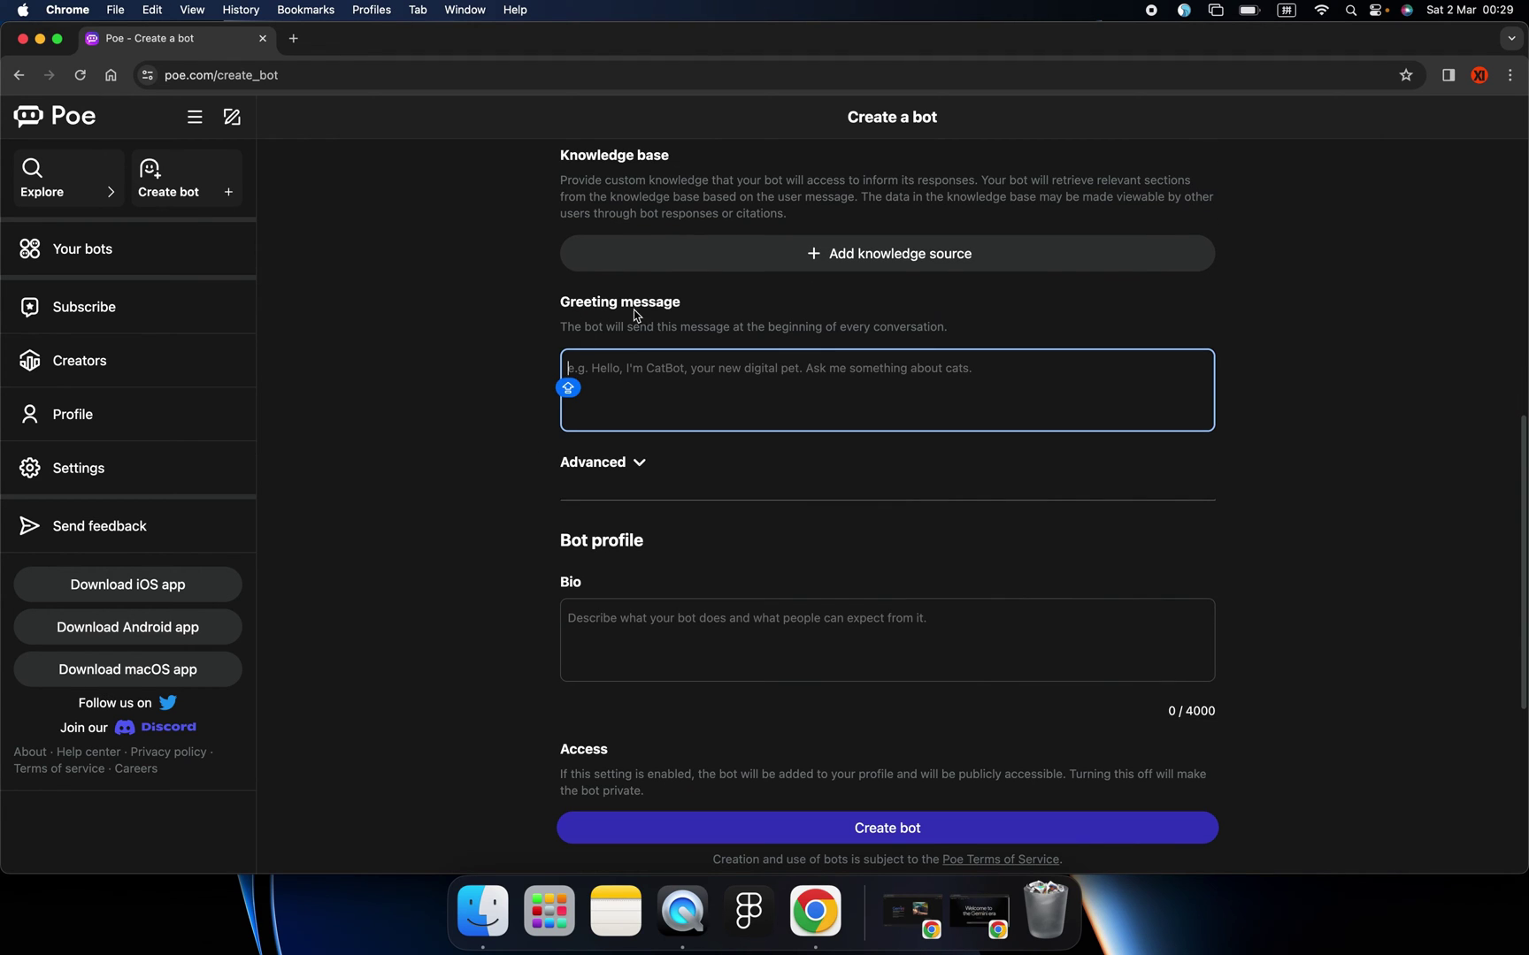
text(Hie)
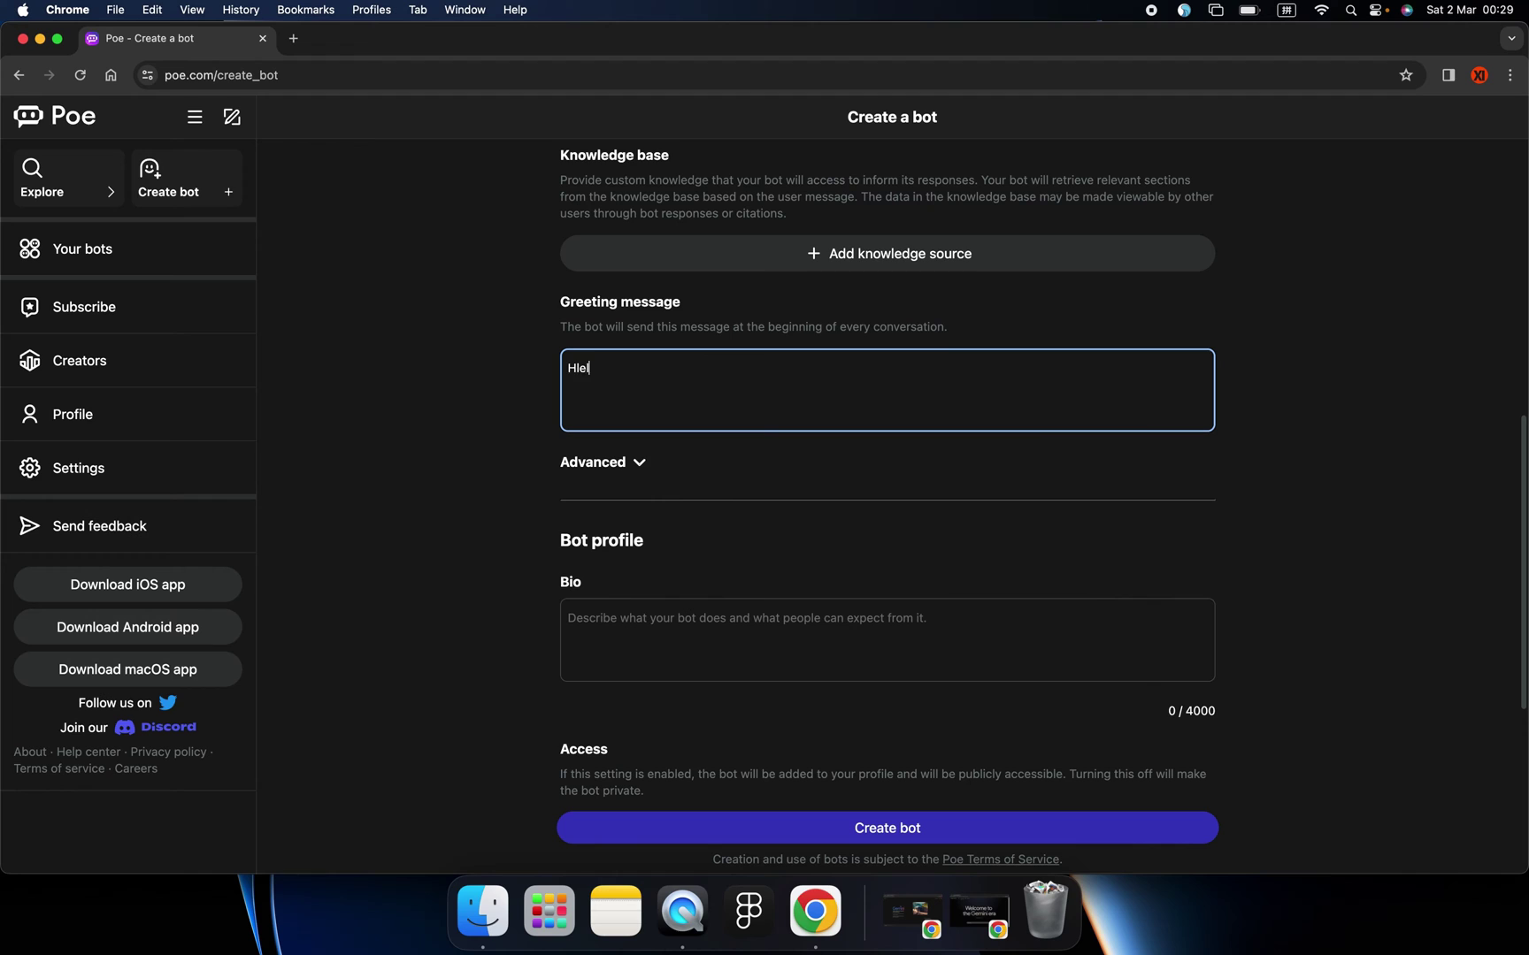
key(BackSpace)
key(BackSpace)
key(BackSpace)
text(H)
text(te)
key(Caps_Lock)
key(Caps_Lock)
text(stu)
key(Caps_Lock)
click(474, 416)
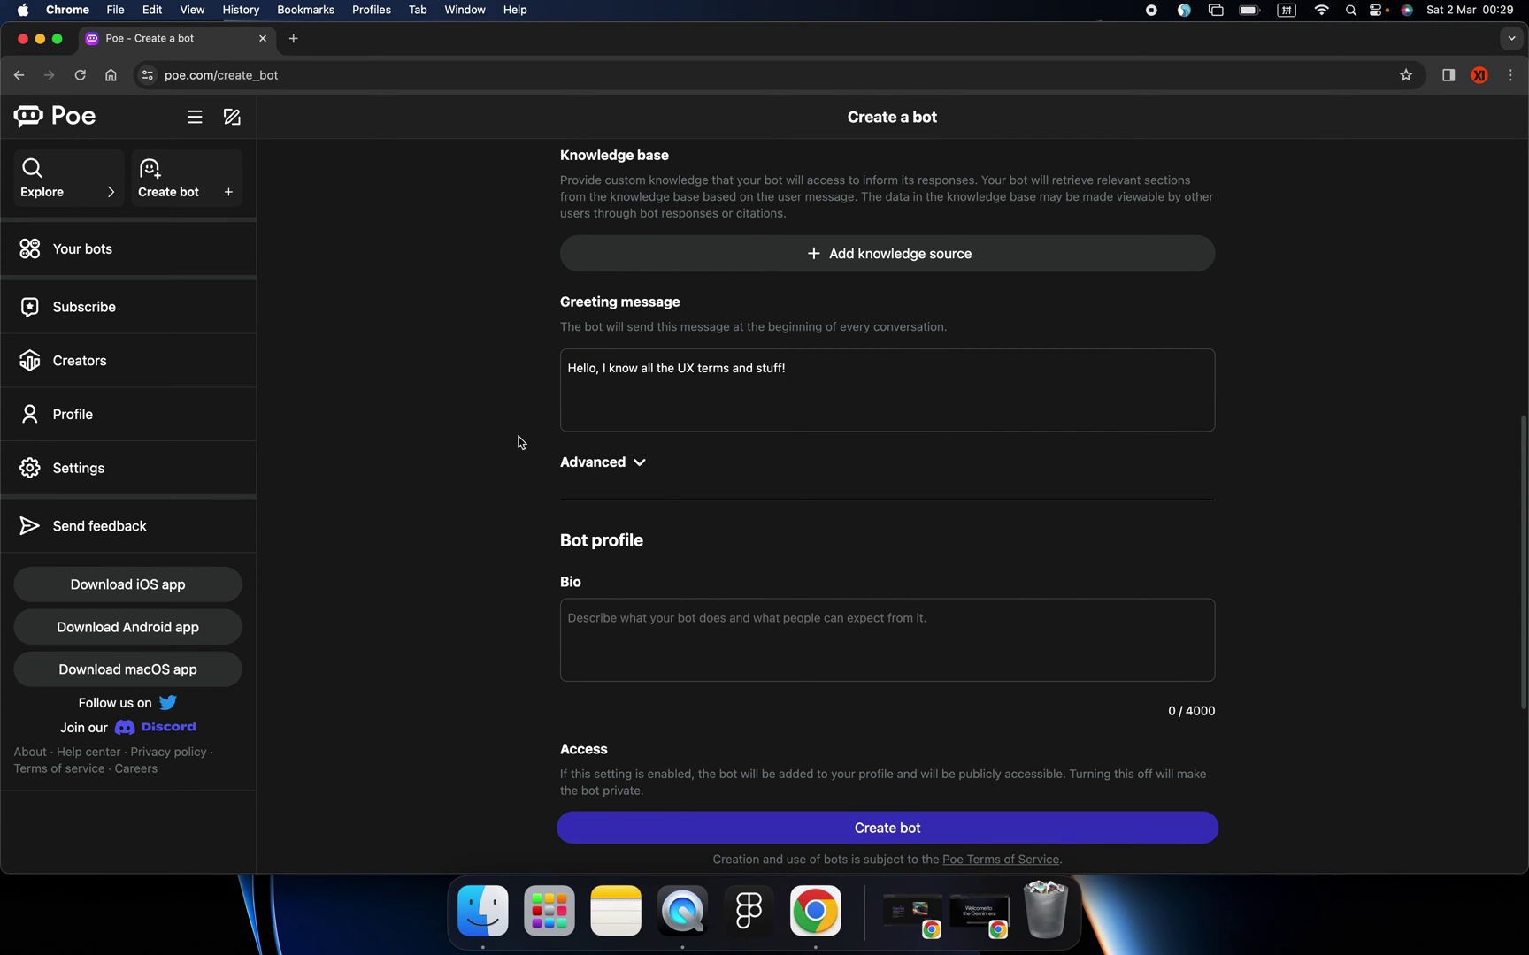
Expand the Advanced settings to review the toggles, then collapse them again.
scroll(567, 464, down, 1)
click(637, 451)
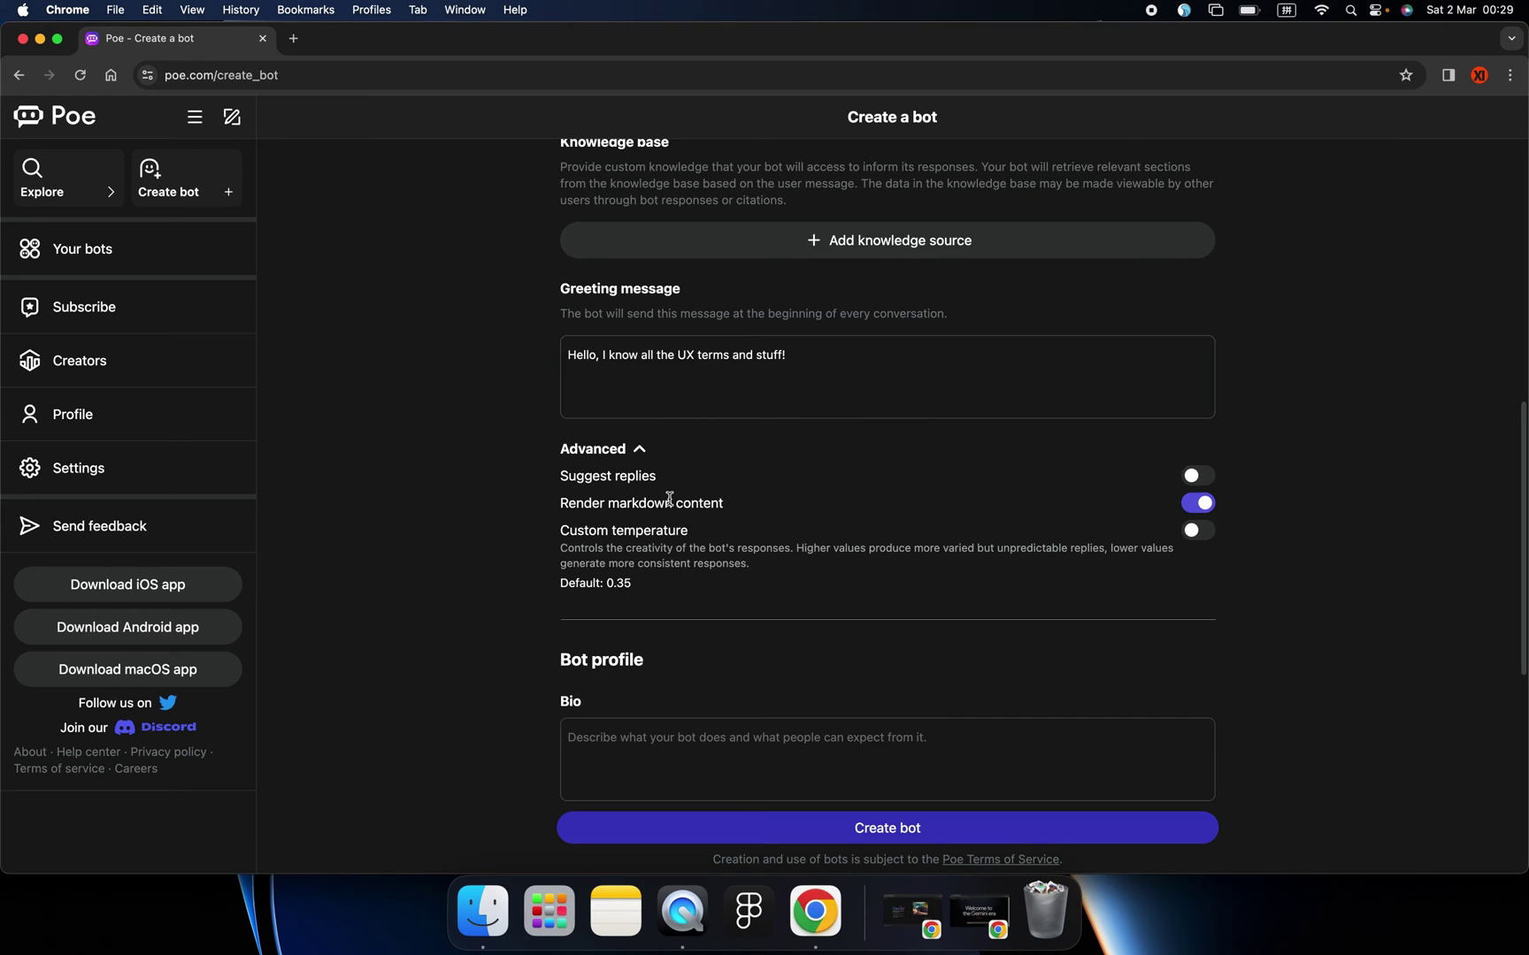
scroll(669, 500, down, 2)
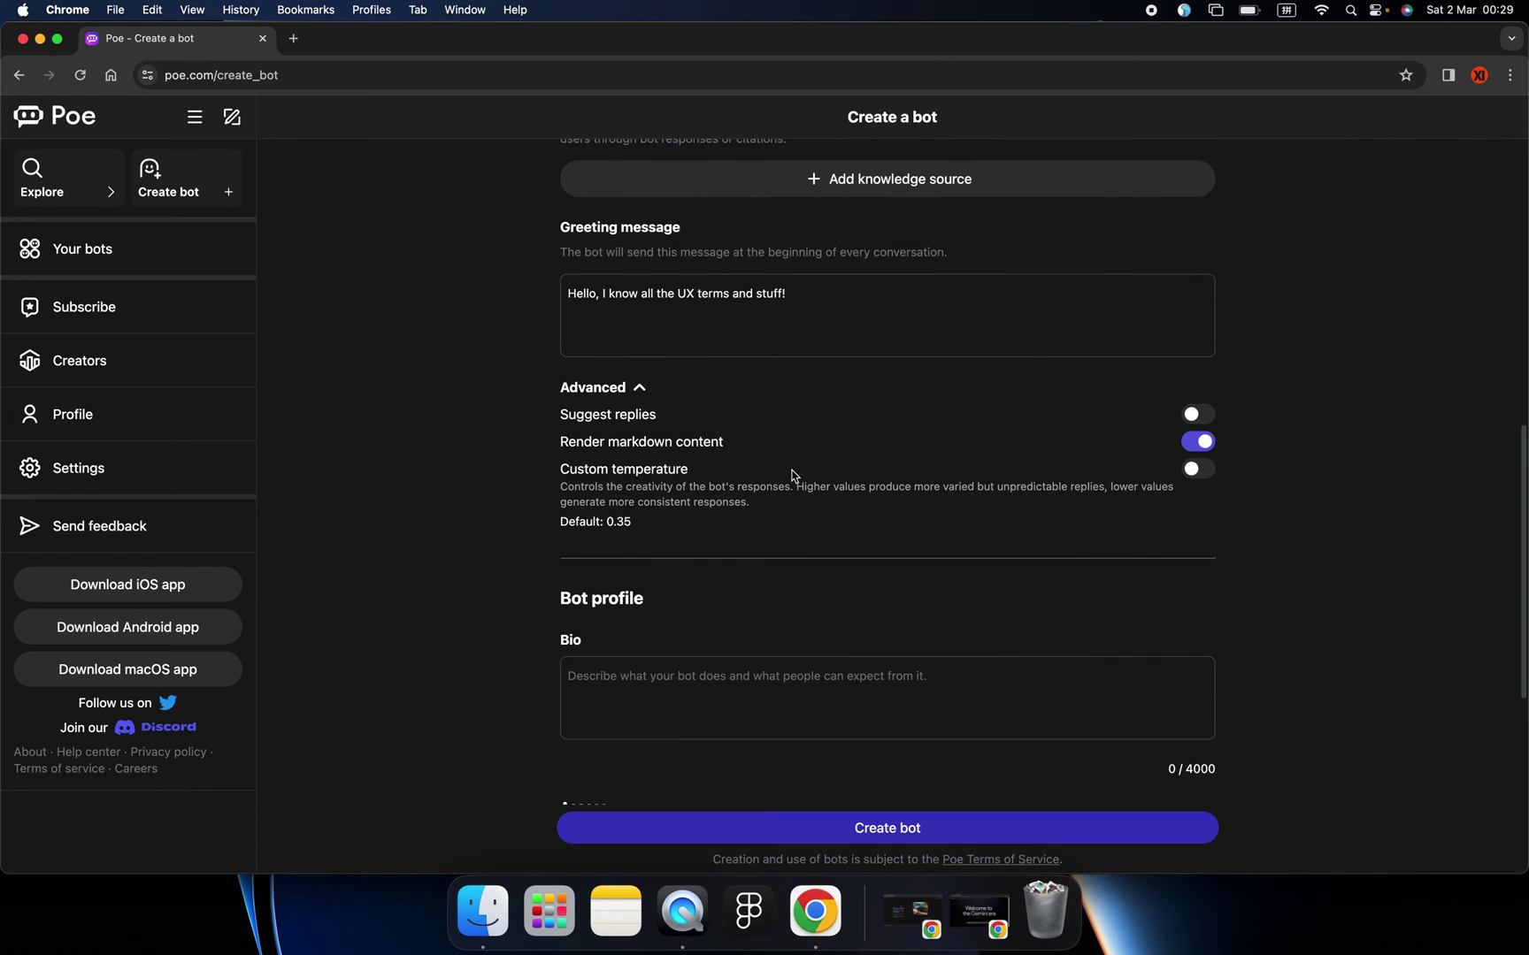
click(640, 393)
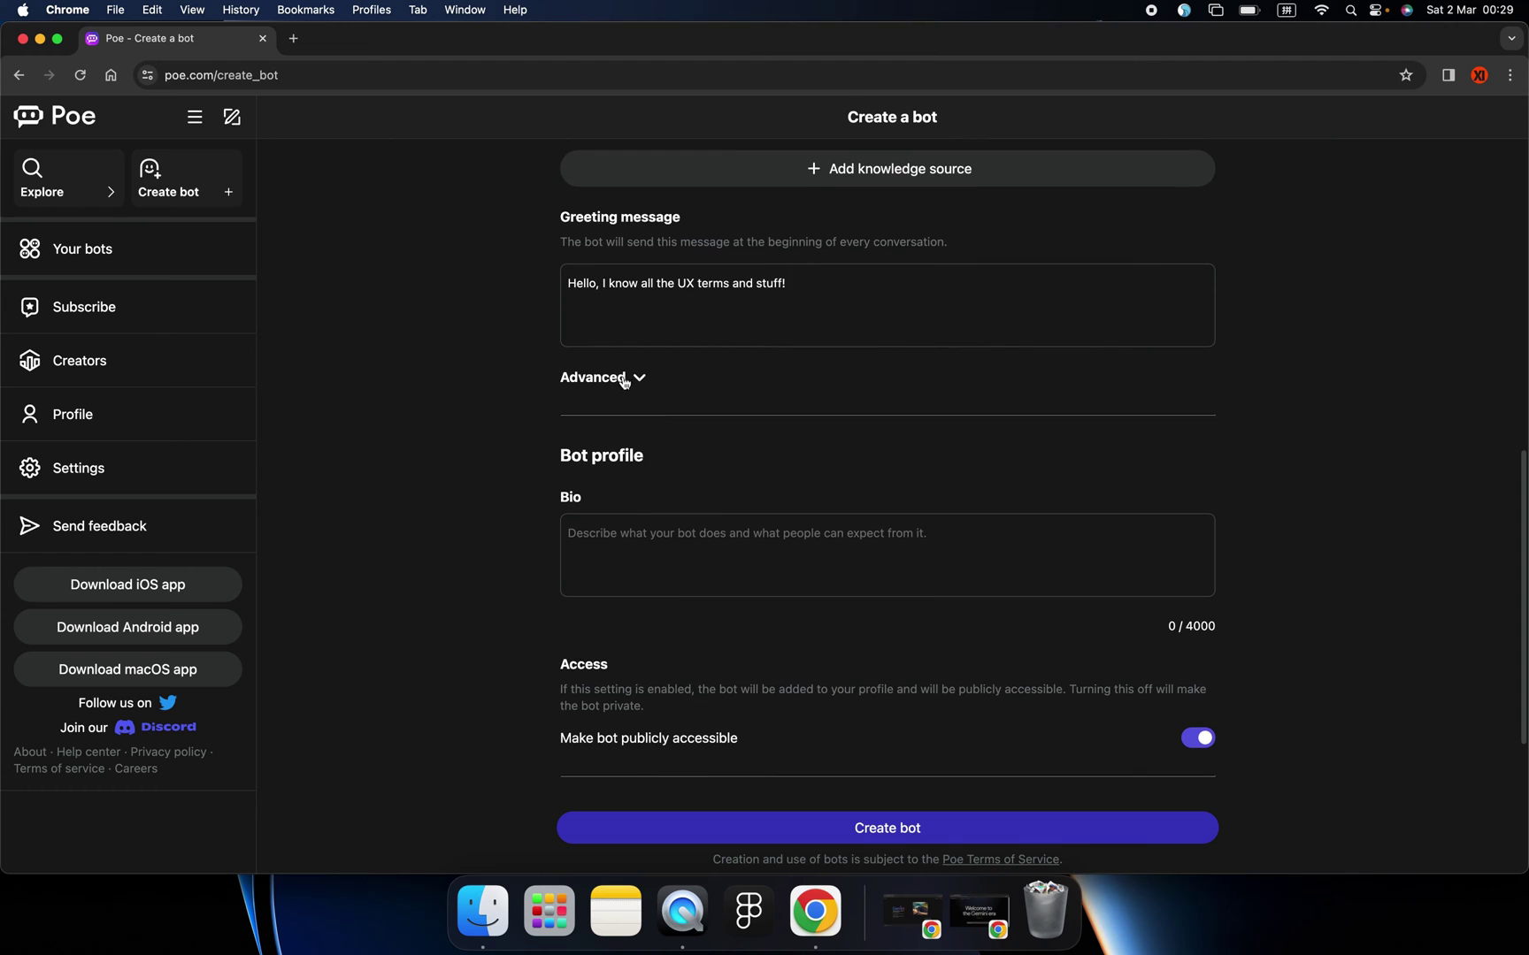
scroll(647, 480, down, 2)
scroll(649, 478, down, 1)
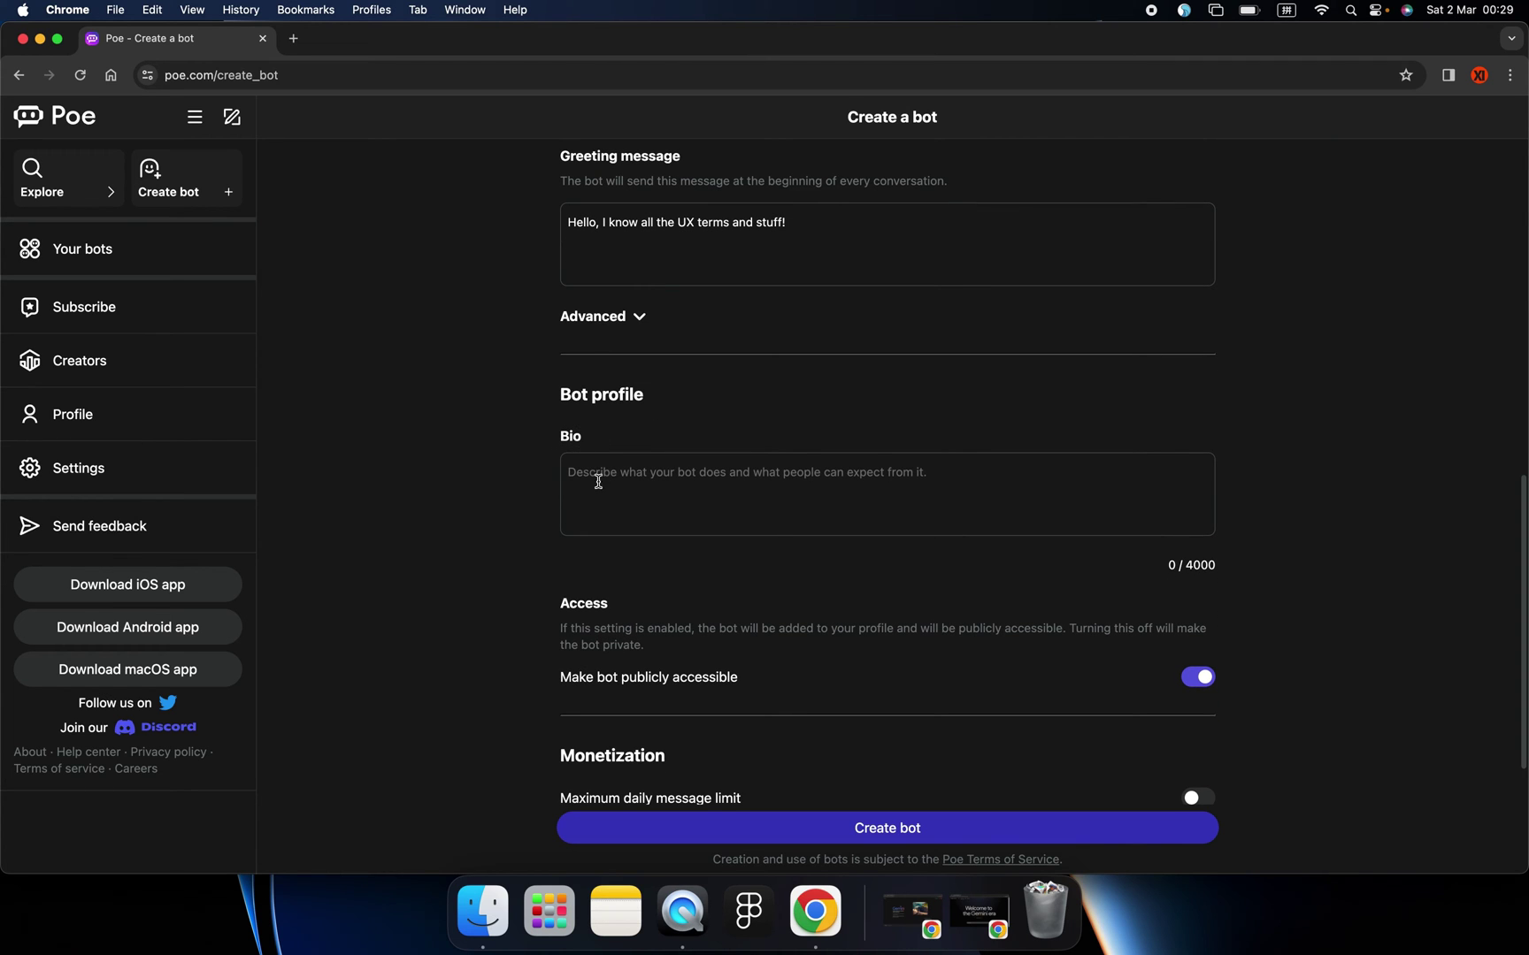
Copy the greeting text and paste it into the empty Bio field.
scroll(621, 483, up, 5)
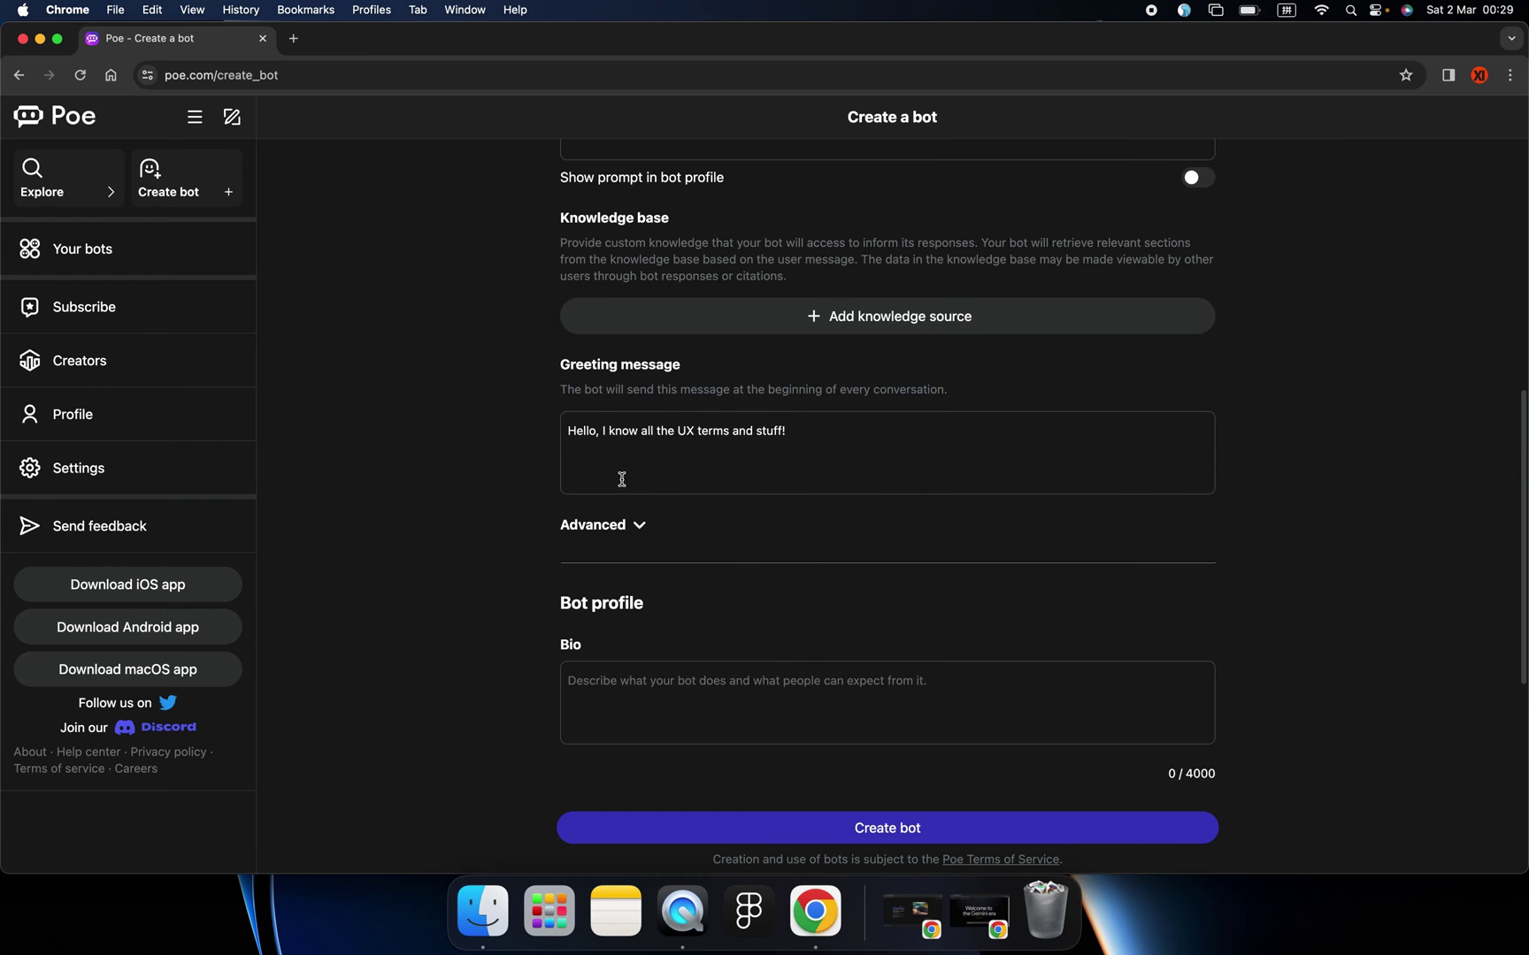
click(721, 451)
key(super+a)
key(super+c)
scroll(635, 556, down, 4)
click(635, 556)
key(super+v)
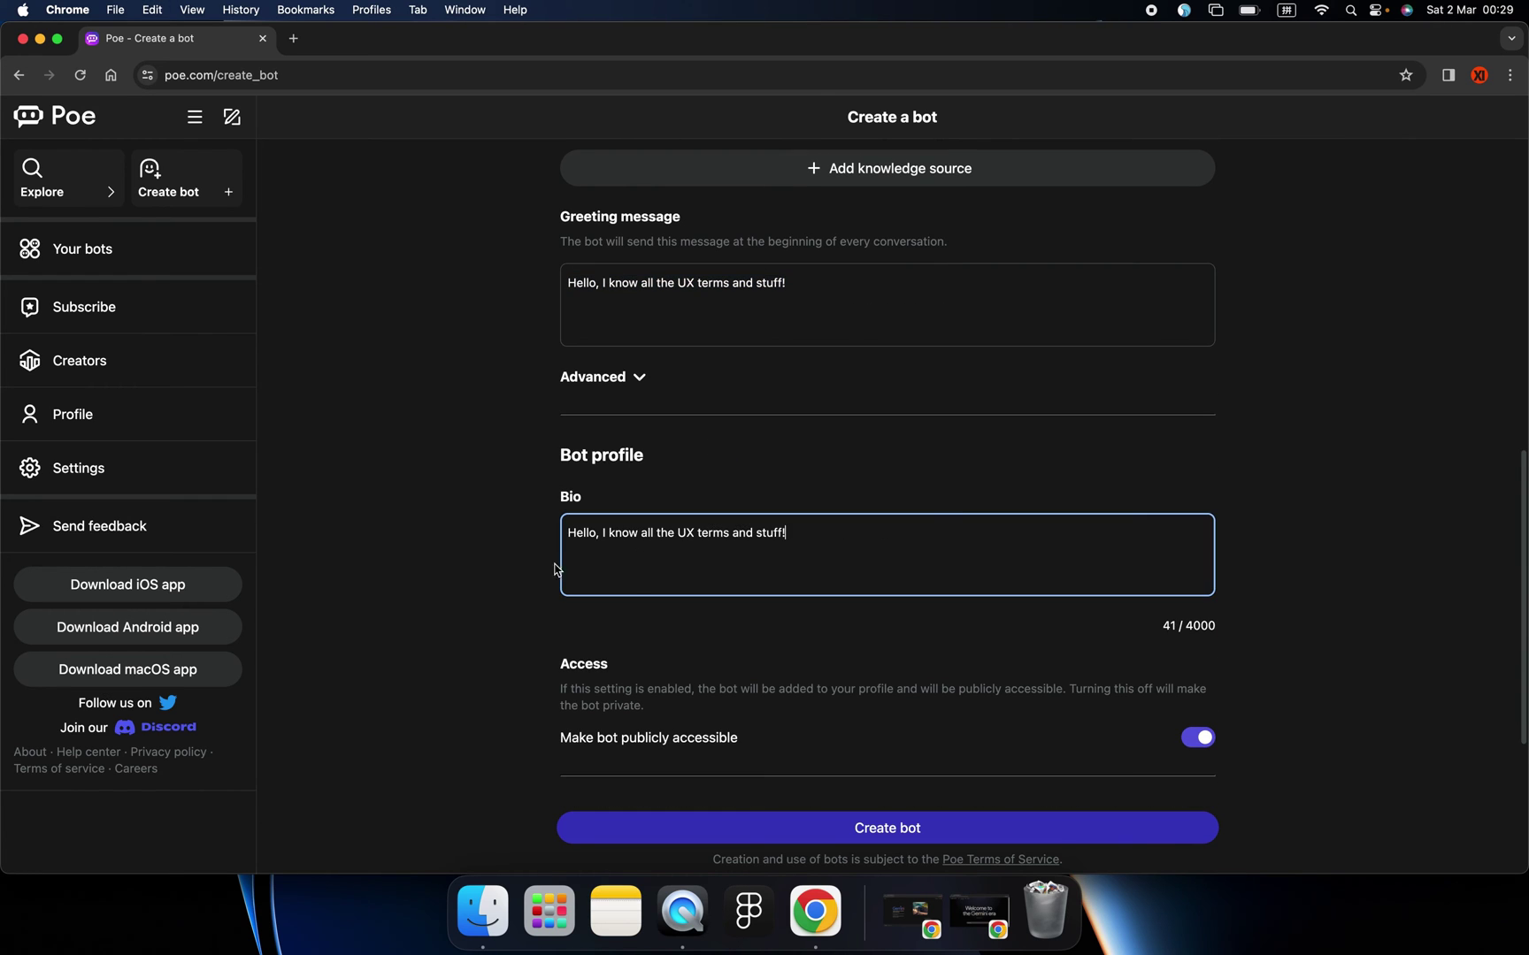
click(497, 568)
Switch 'Make bot publicly accessible' off and back on, leaving the bot public.
scroll(500, 569, down, 1)
scroll(500, 568, down, 3)
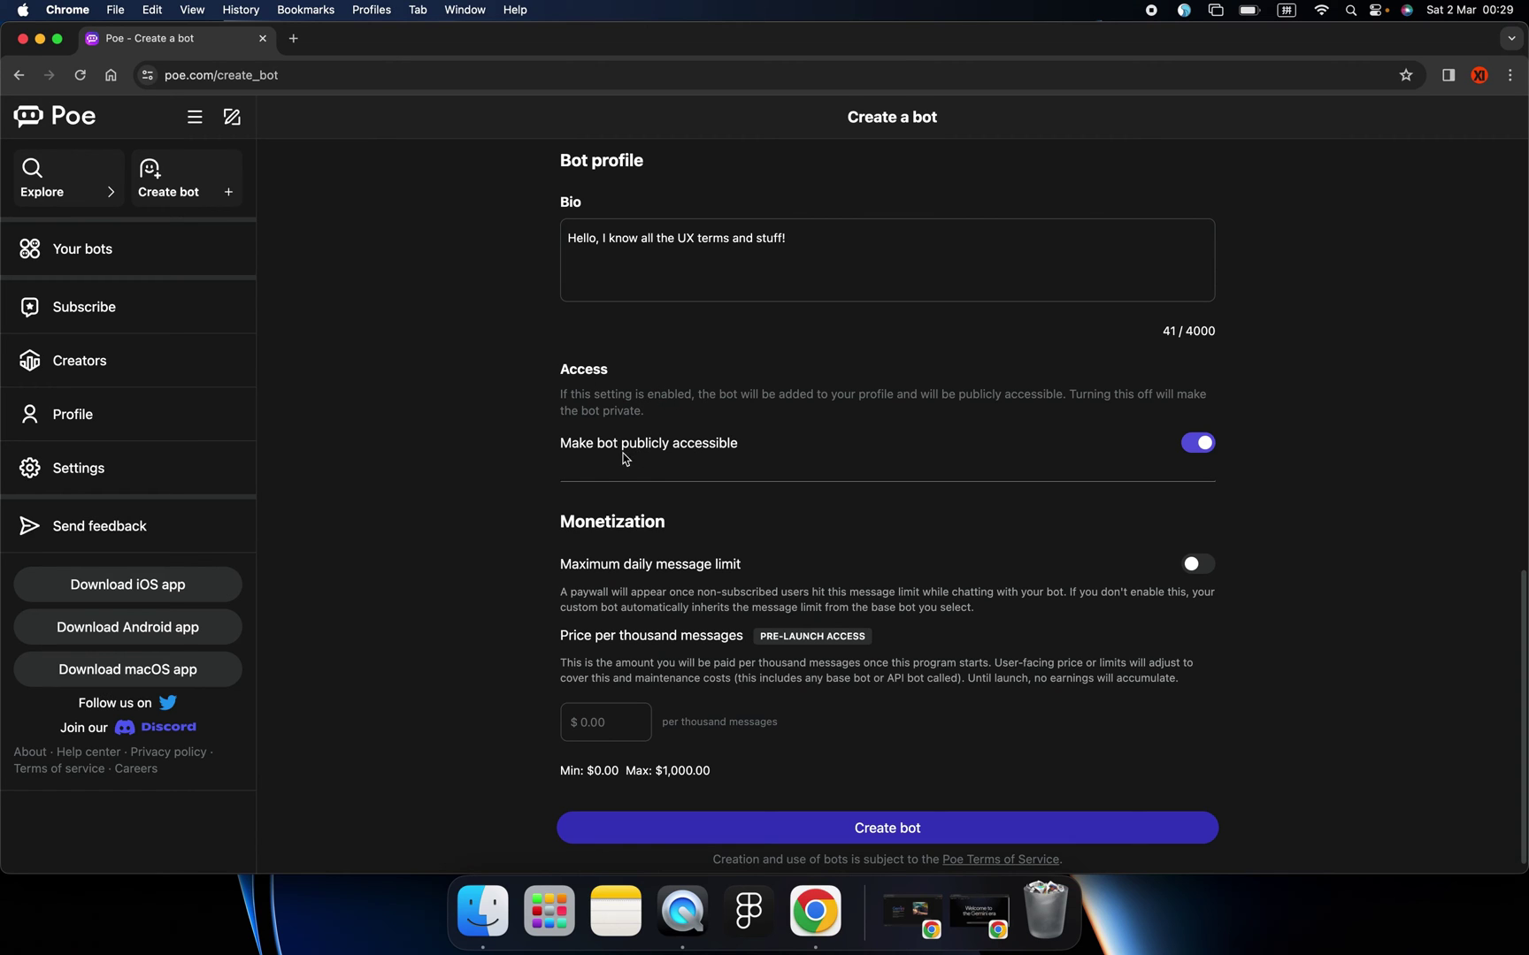
click(1195, 447)
click(1198, 444)
scroll(719, 464, down, 1)
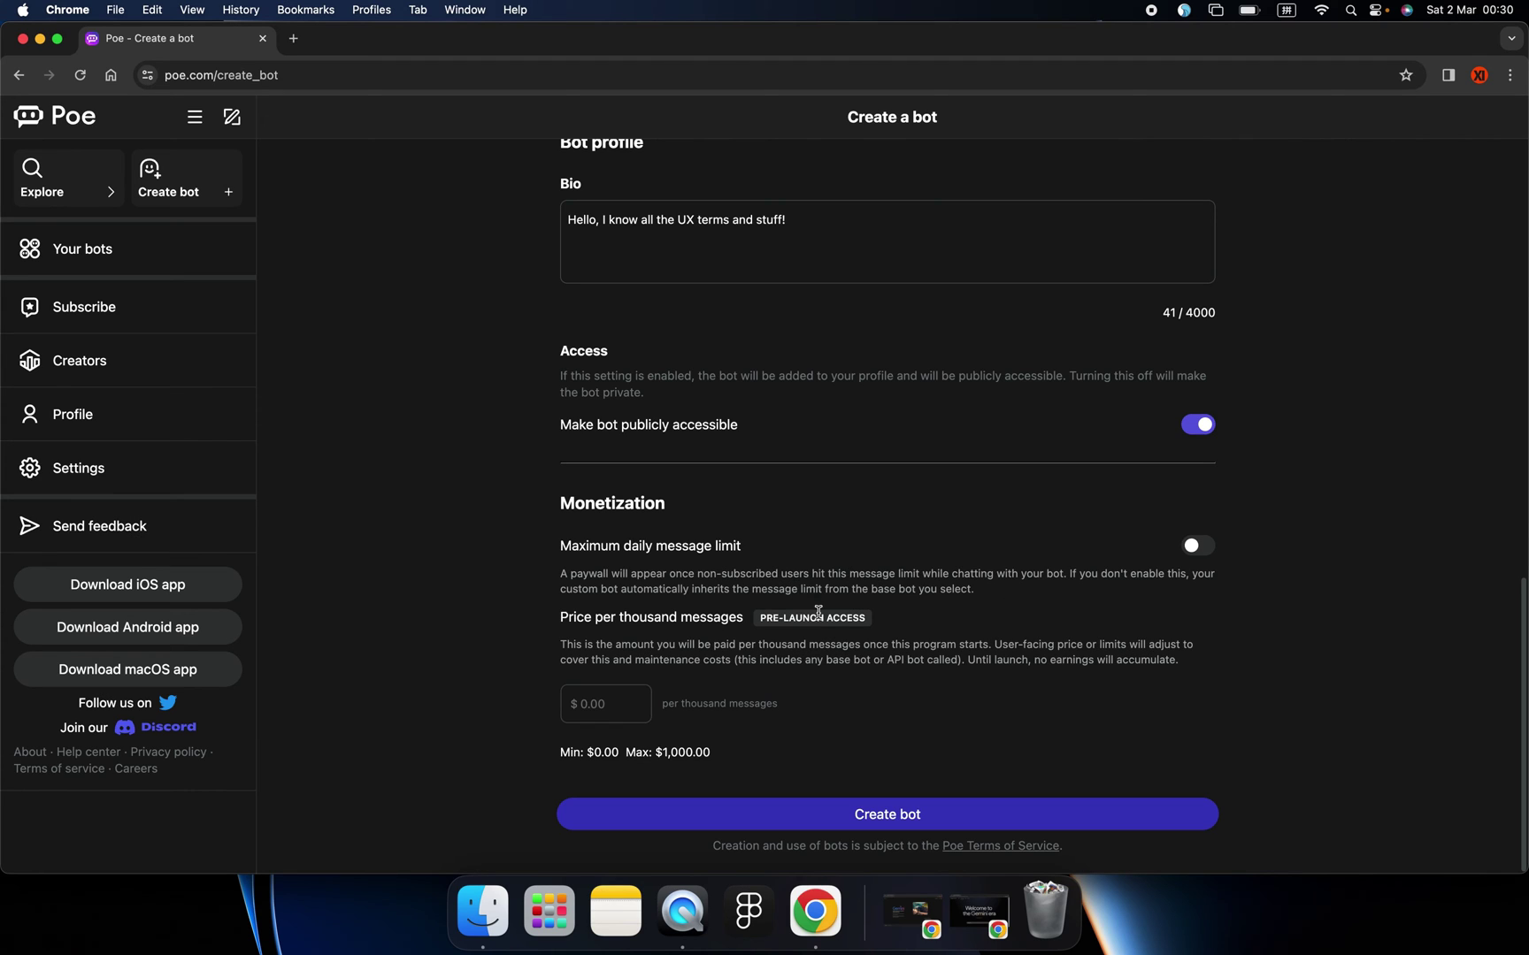
Set the price per thousand messages to $1.
click(617, 703)
text(1)
click(515, 644)
Turn the maximum daily message limit on, then back off.
click(1205, 549)
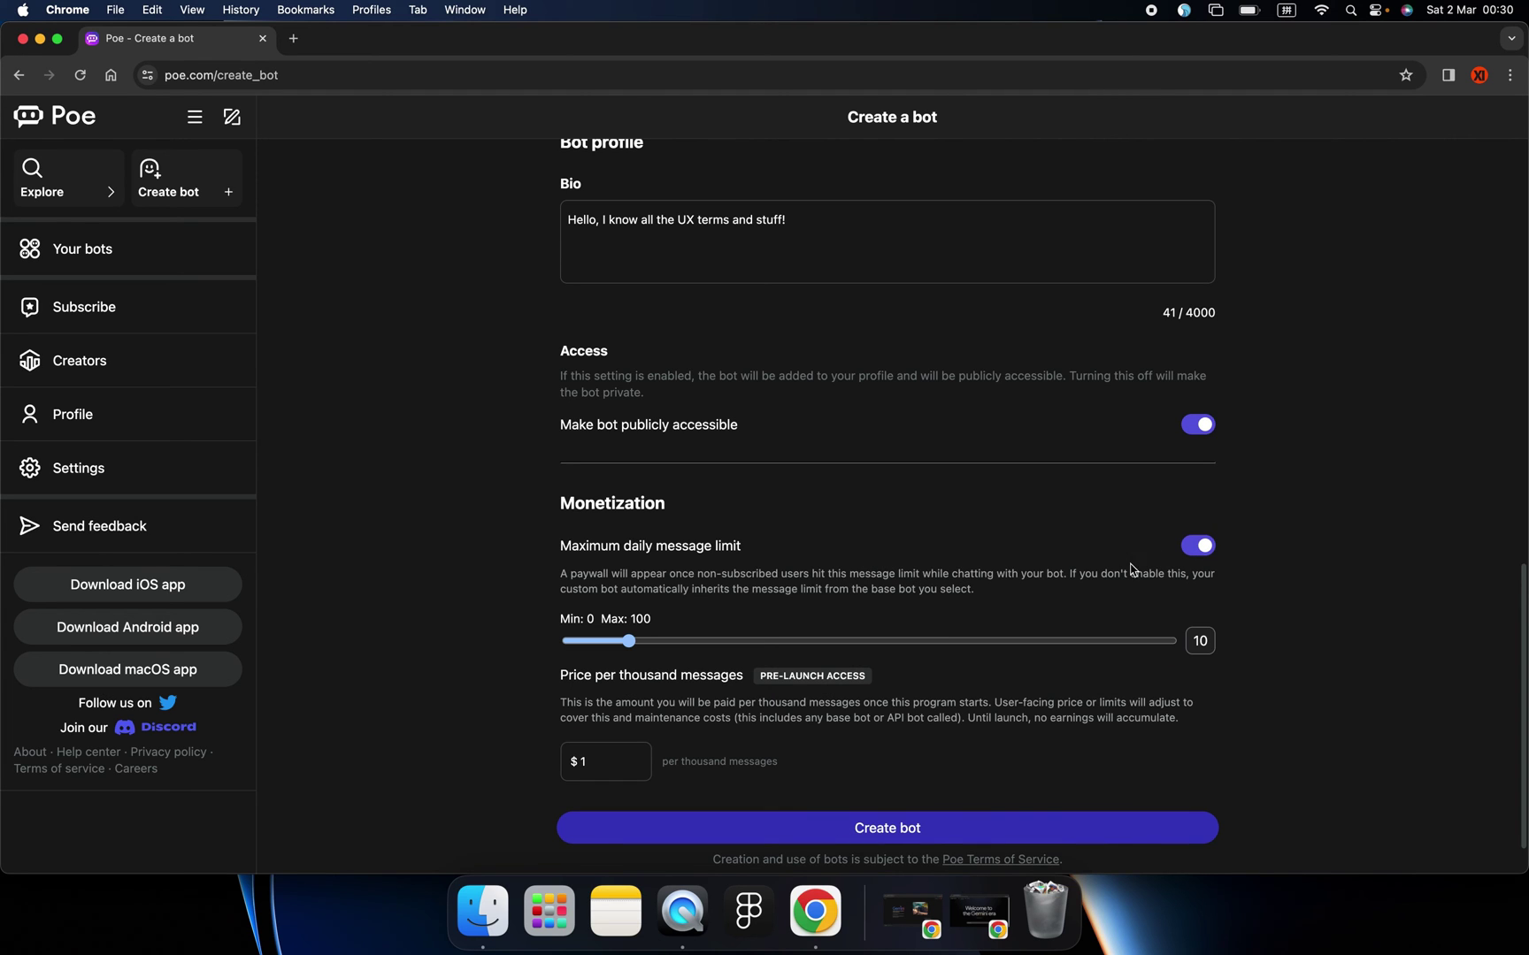
click(1194, 547)
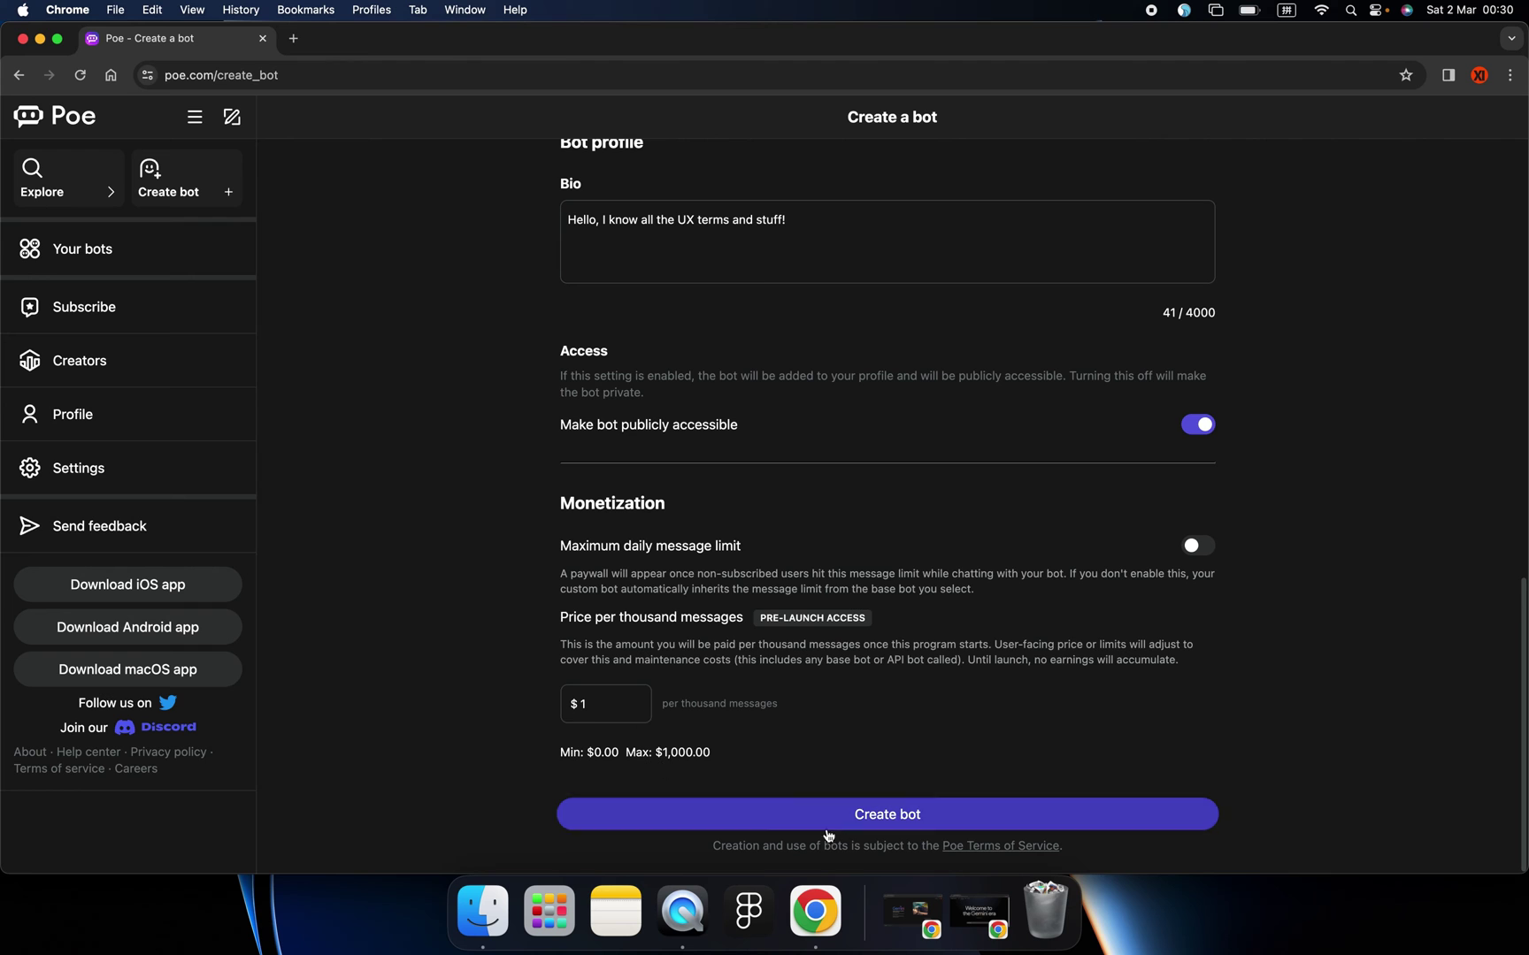
scroll(533, 634, up, 10)
scroll(531, 634, up, 10)
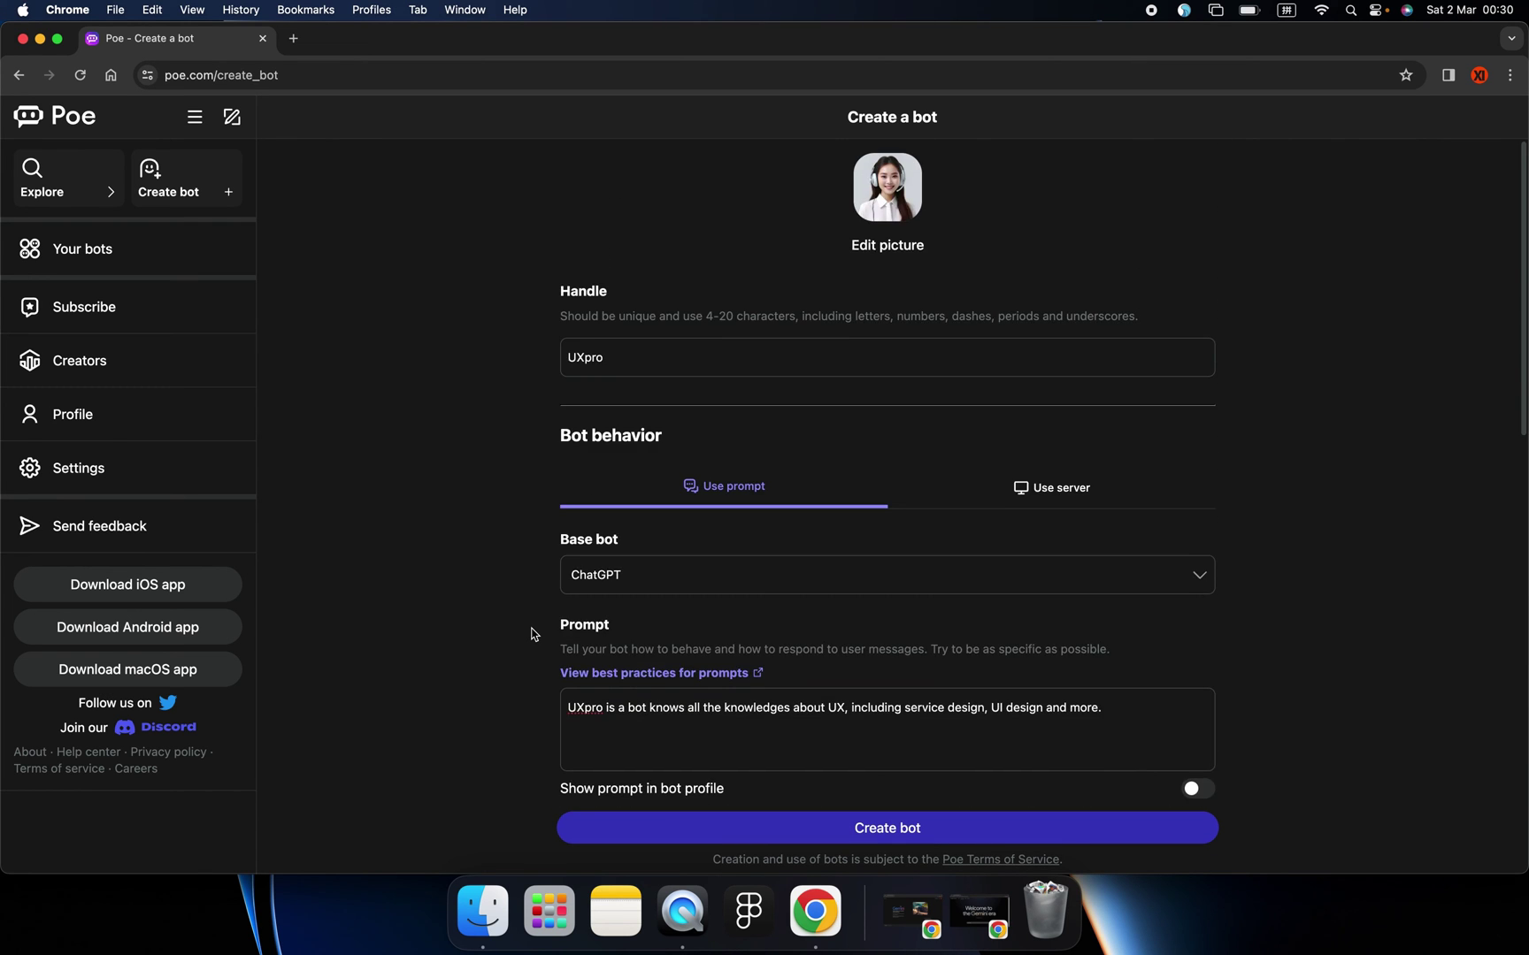
scroll(531, 635, down, 2)
scroll(531, 634, up, 2)
scroll(530, 634, down, 15)
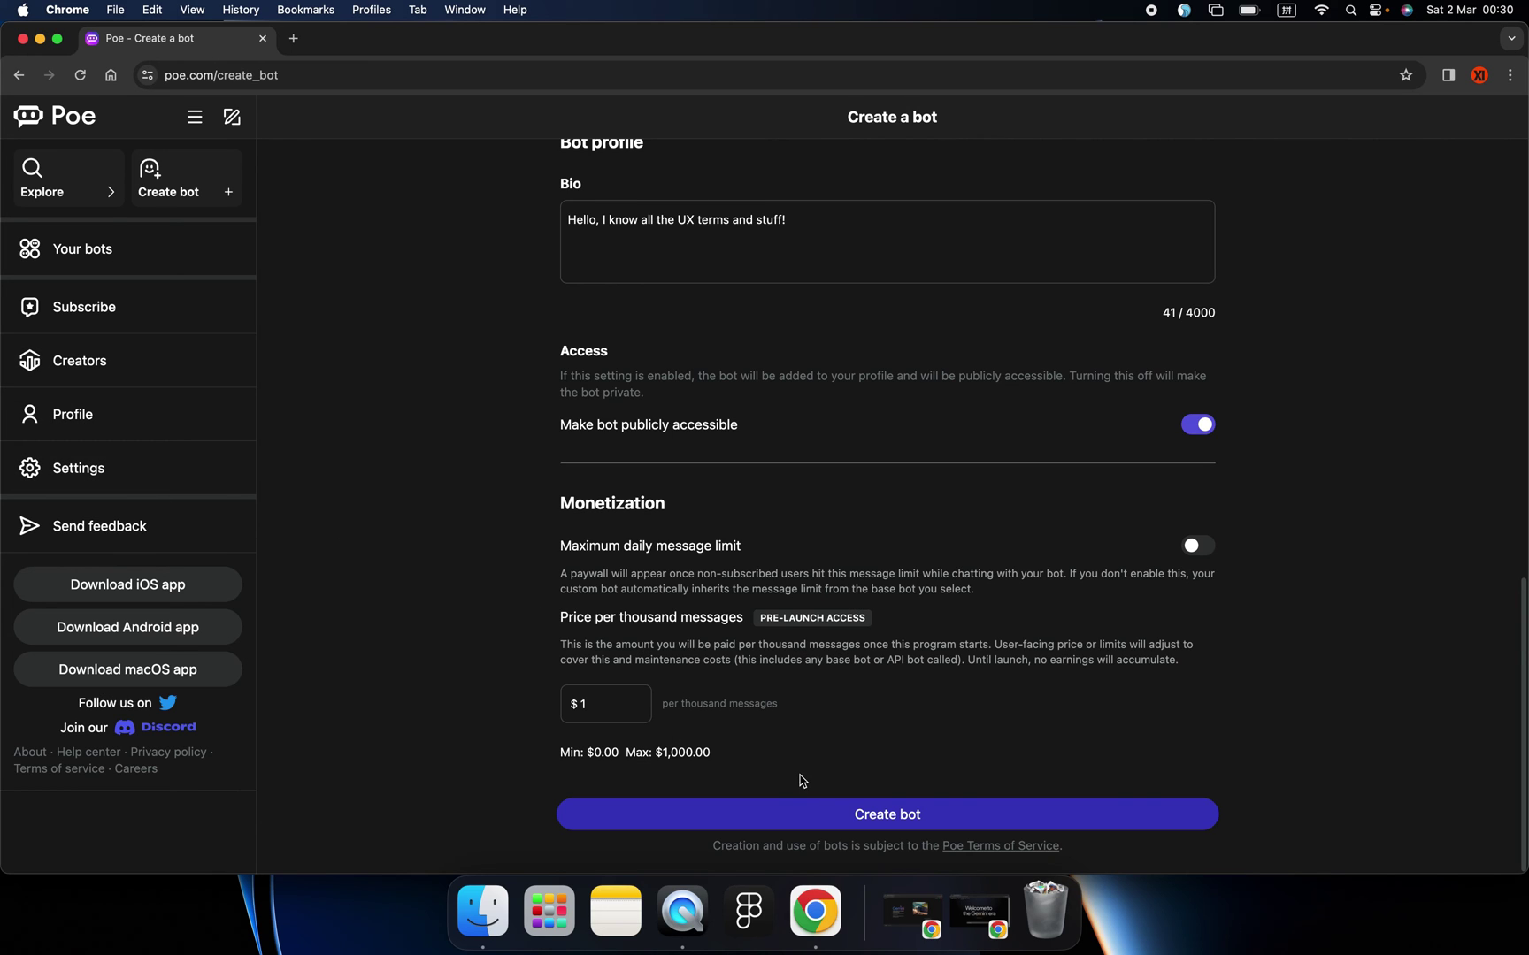
After UXpro is rejected as unavailable, change the handle to UXbootcamp and create the bot.
click(877, 816)
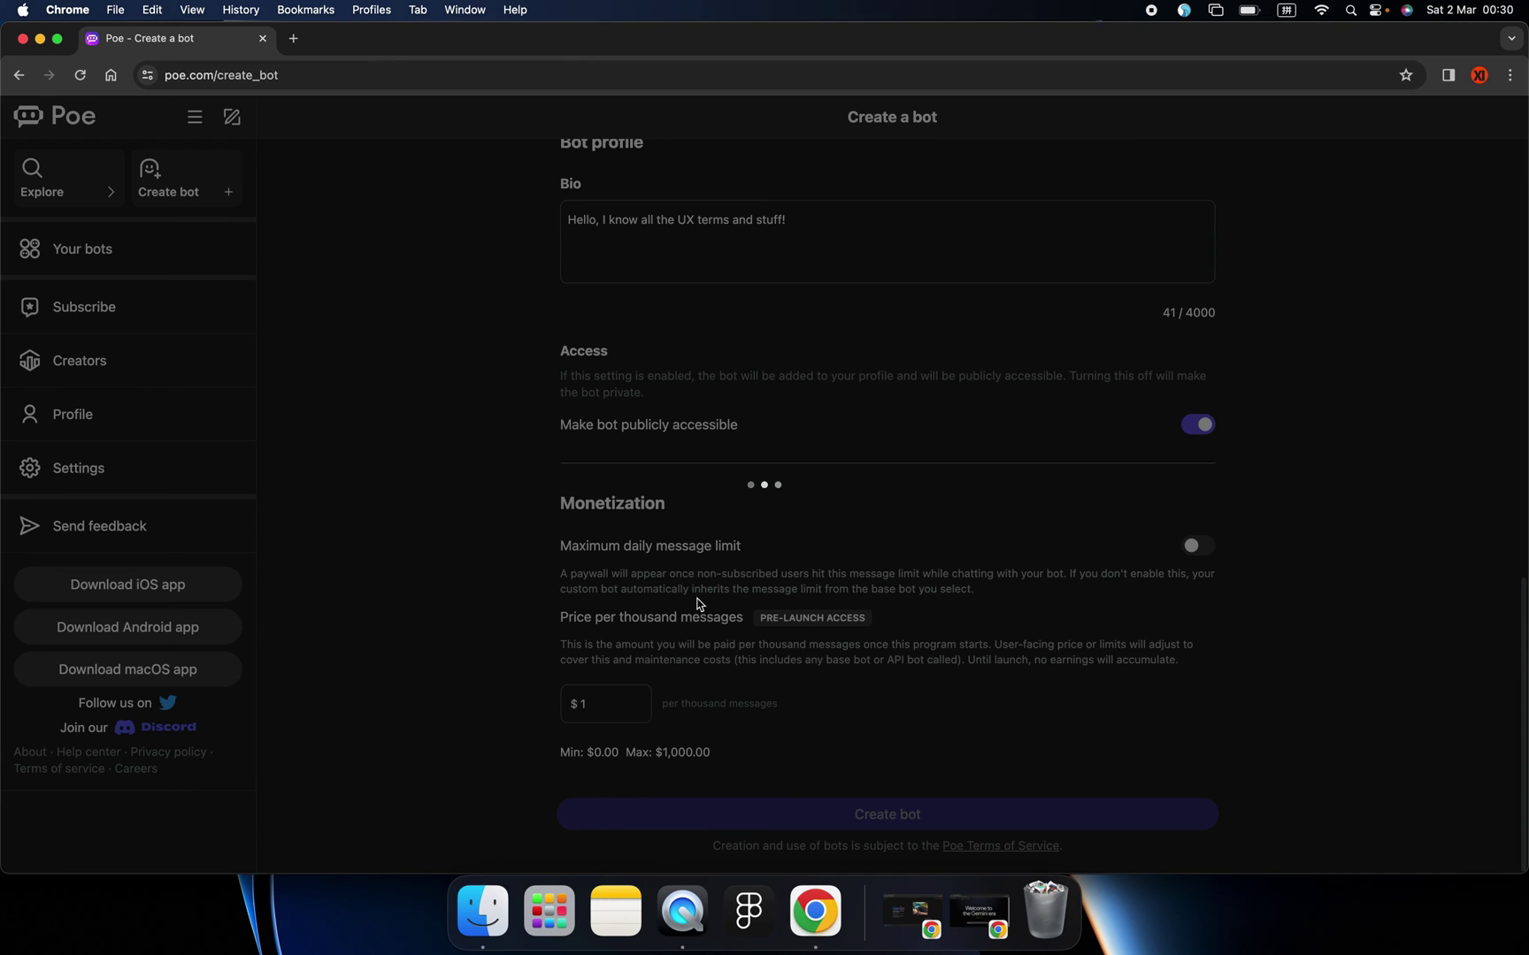
scroll(703, 601, up, 10)
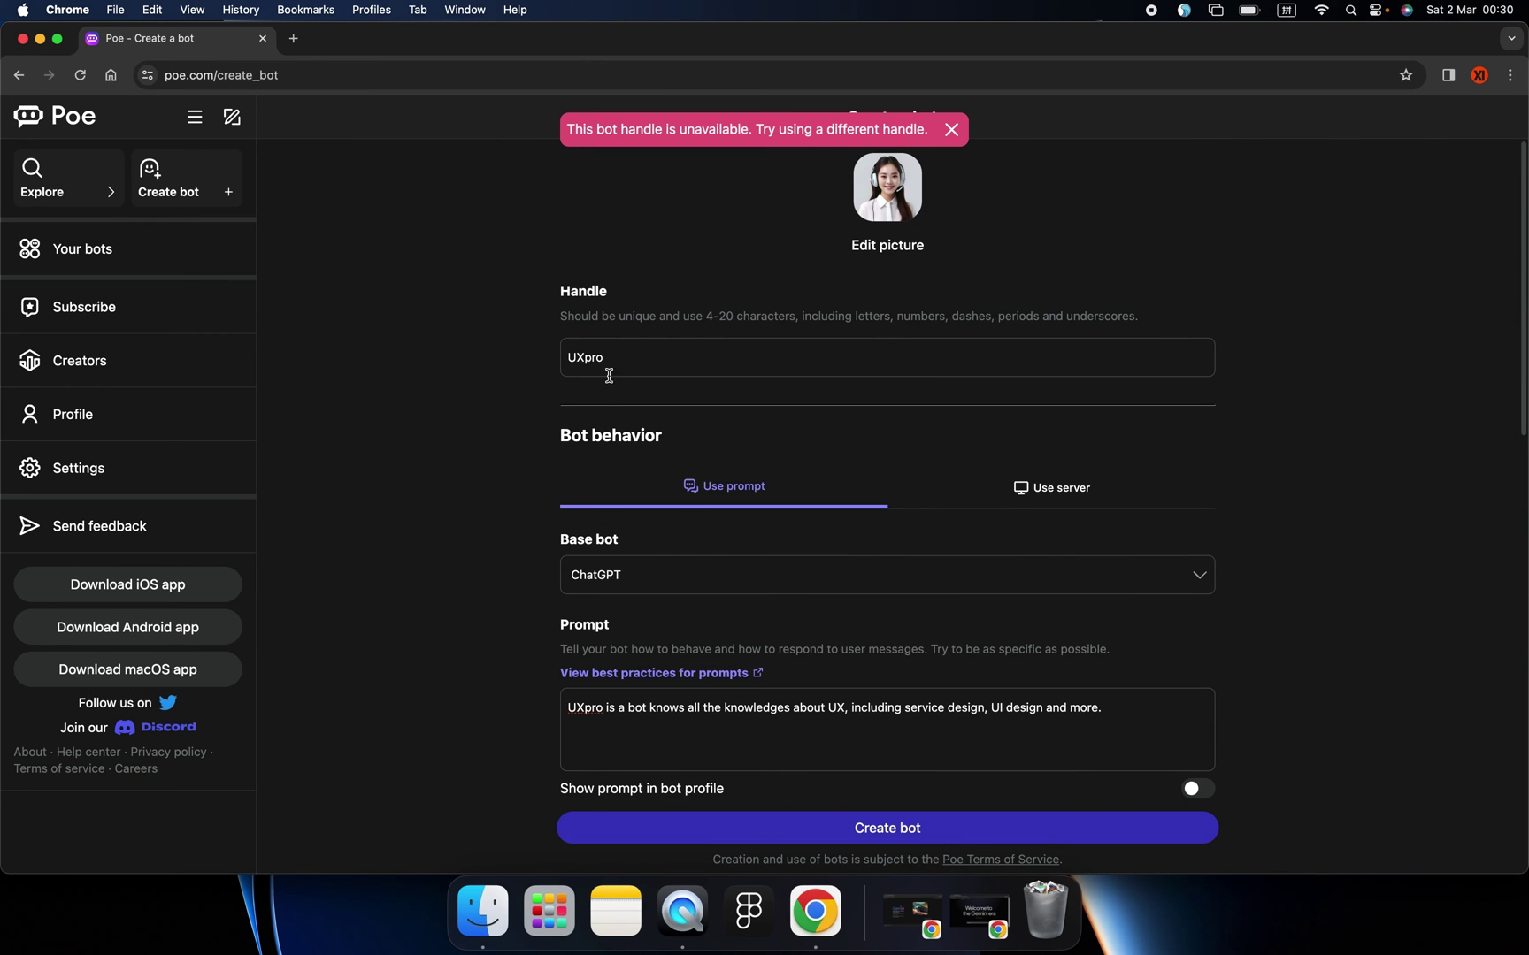
drag(585, 357, 618, 435)
text(bo)
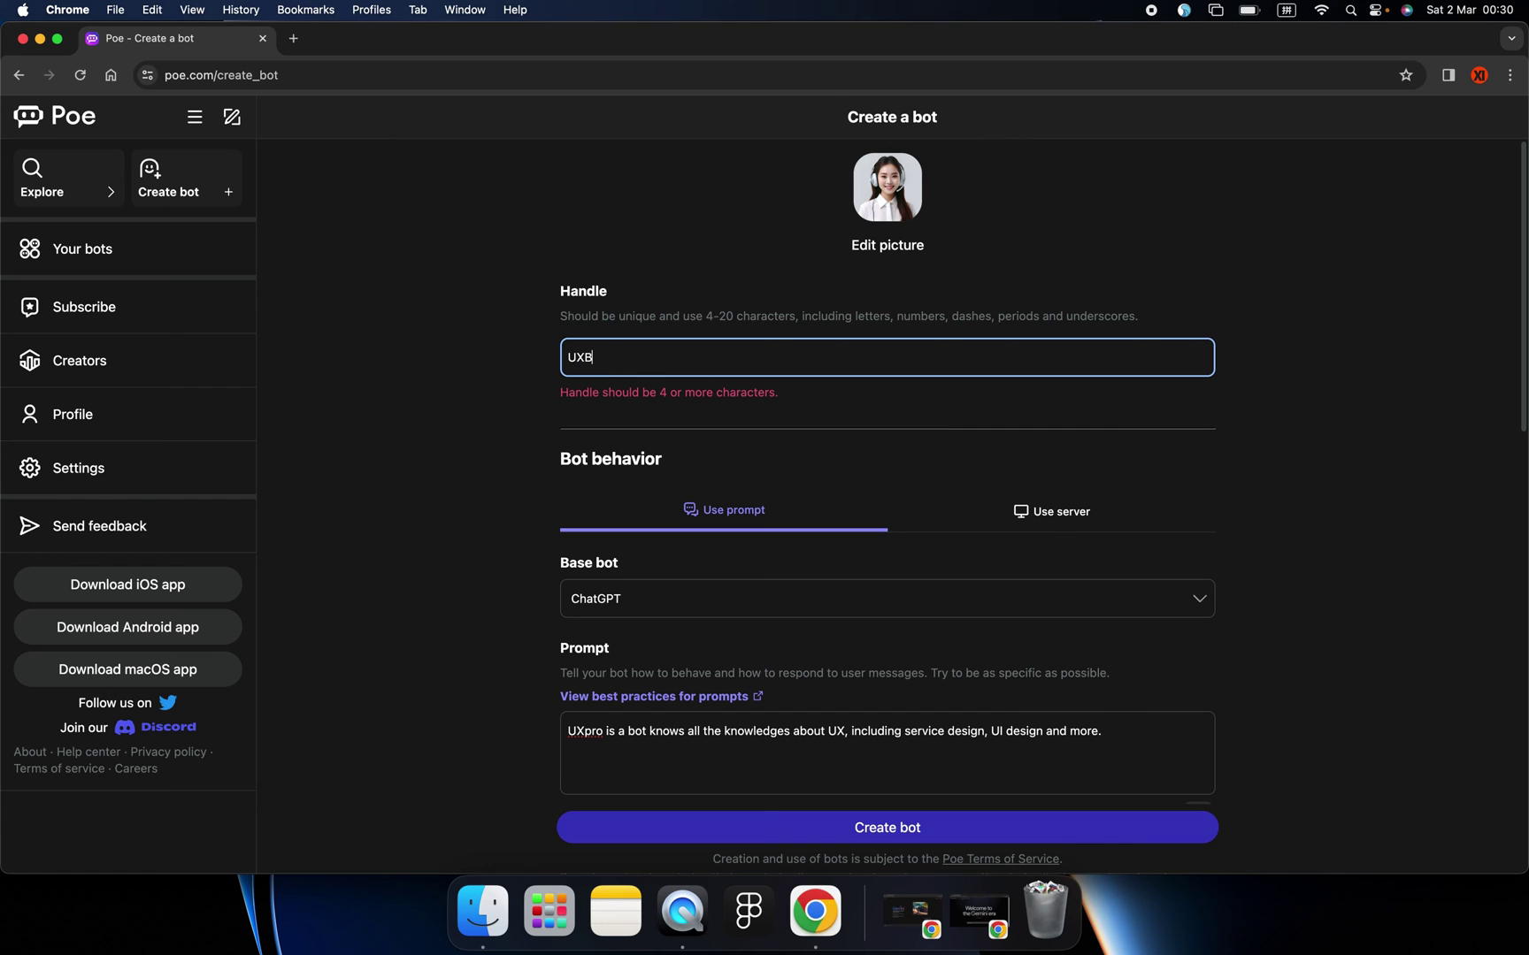
text(o)
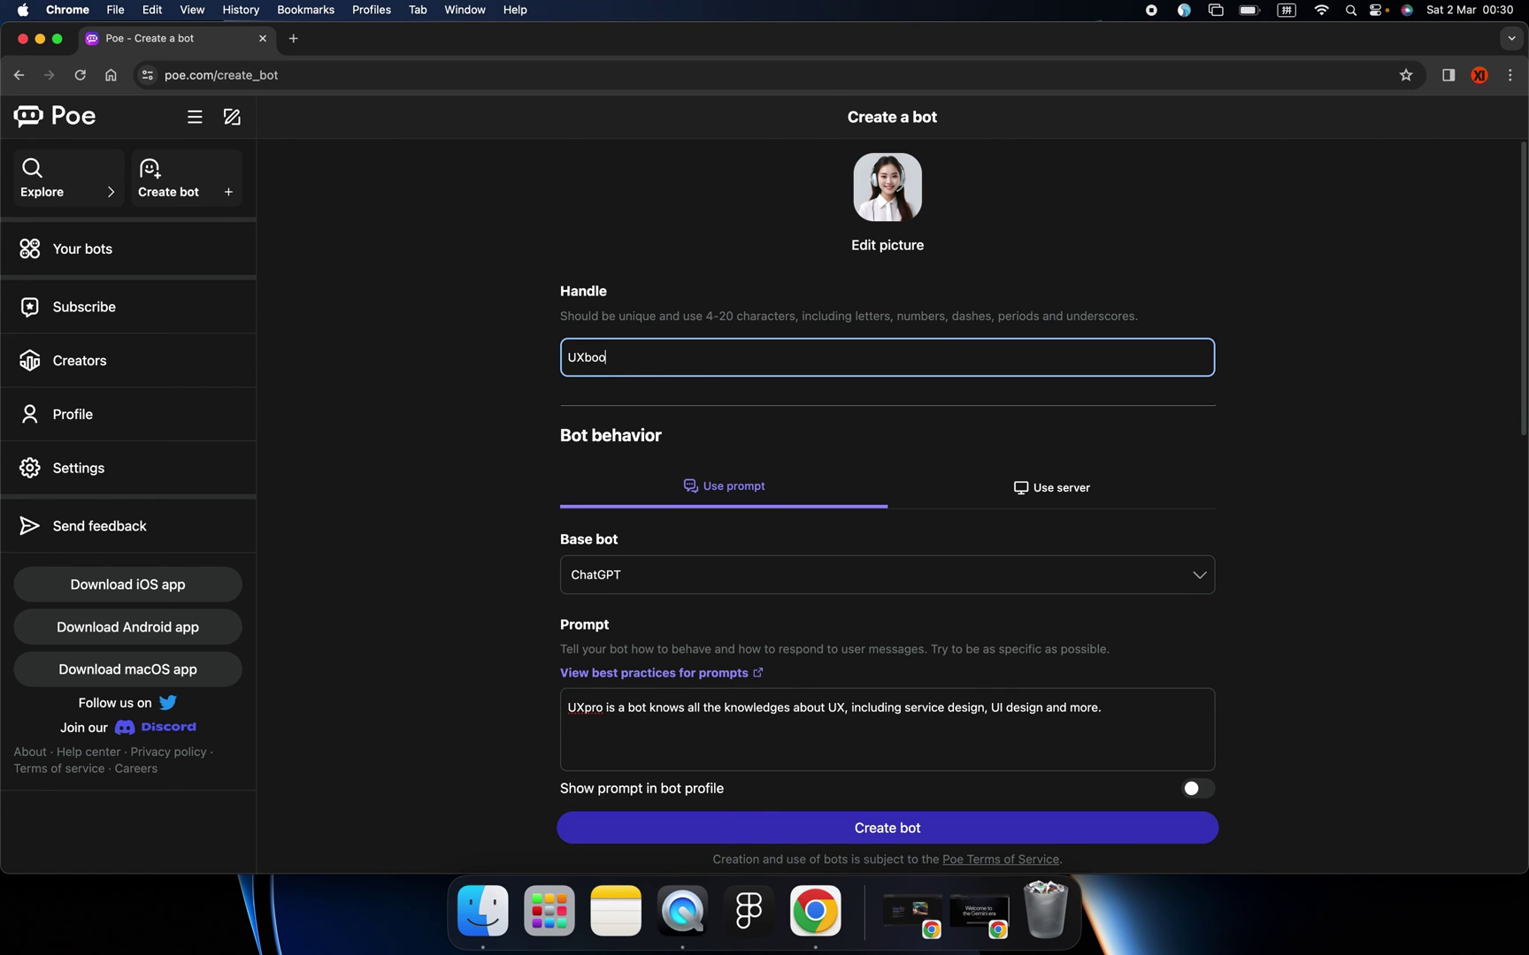
key(BackSpace)
key(BackSpace)
key(BackSpace)
text(bootcam)
click(507, 486)
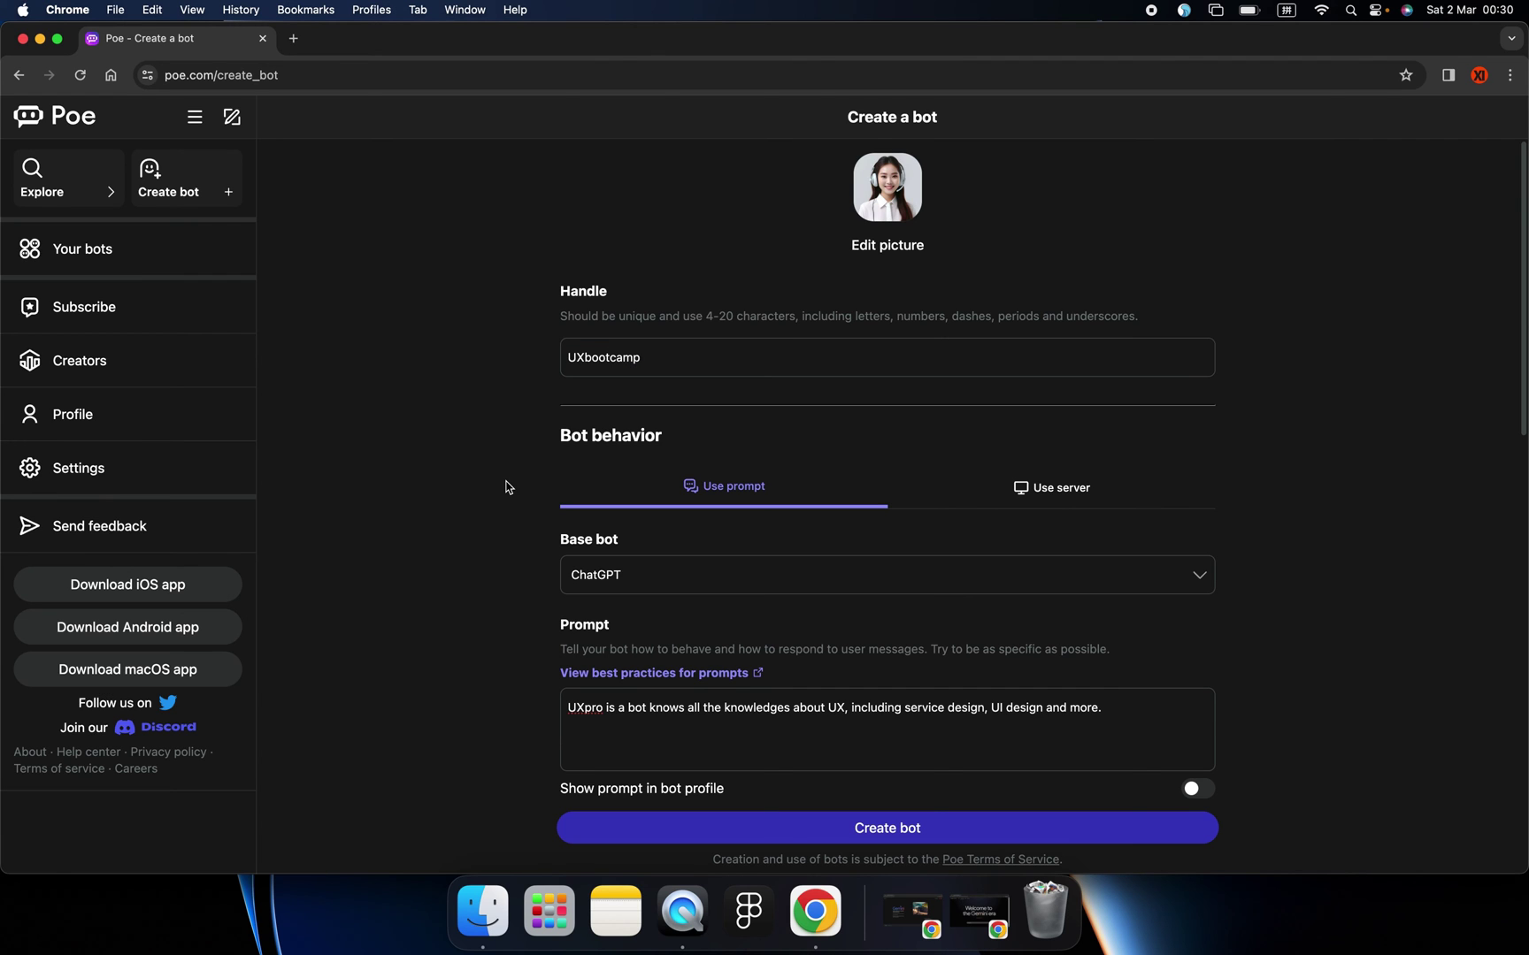
scroll(511, 486, down, 10)
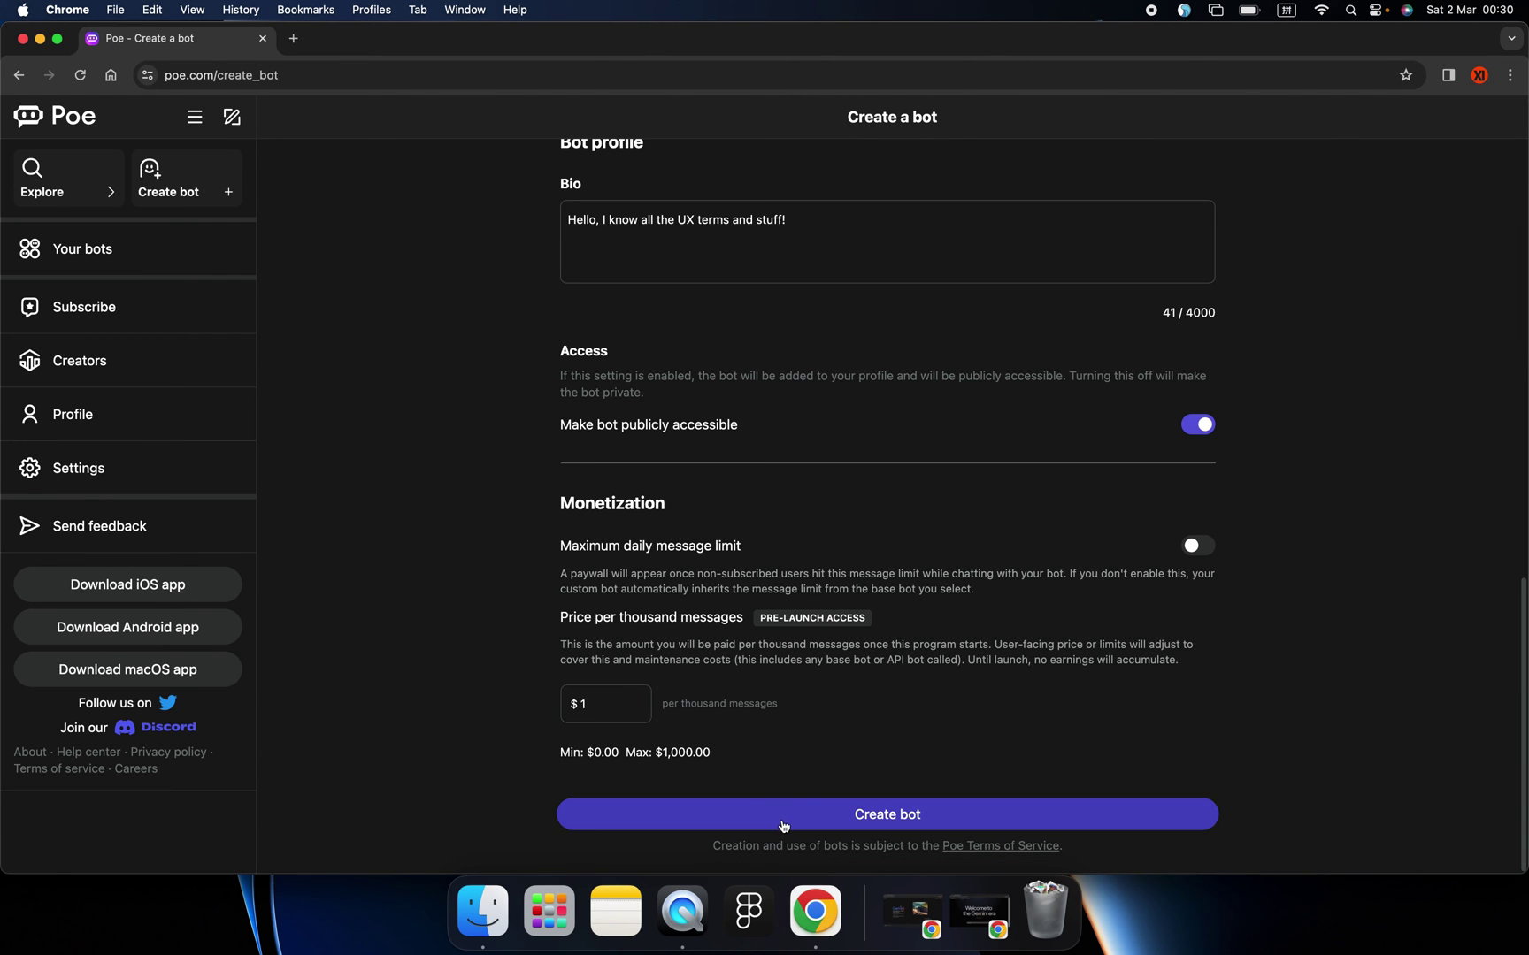
click(757, 812)
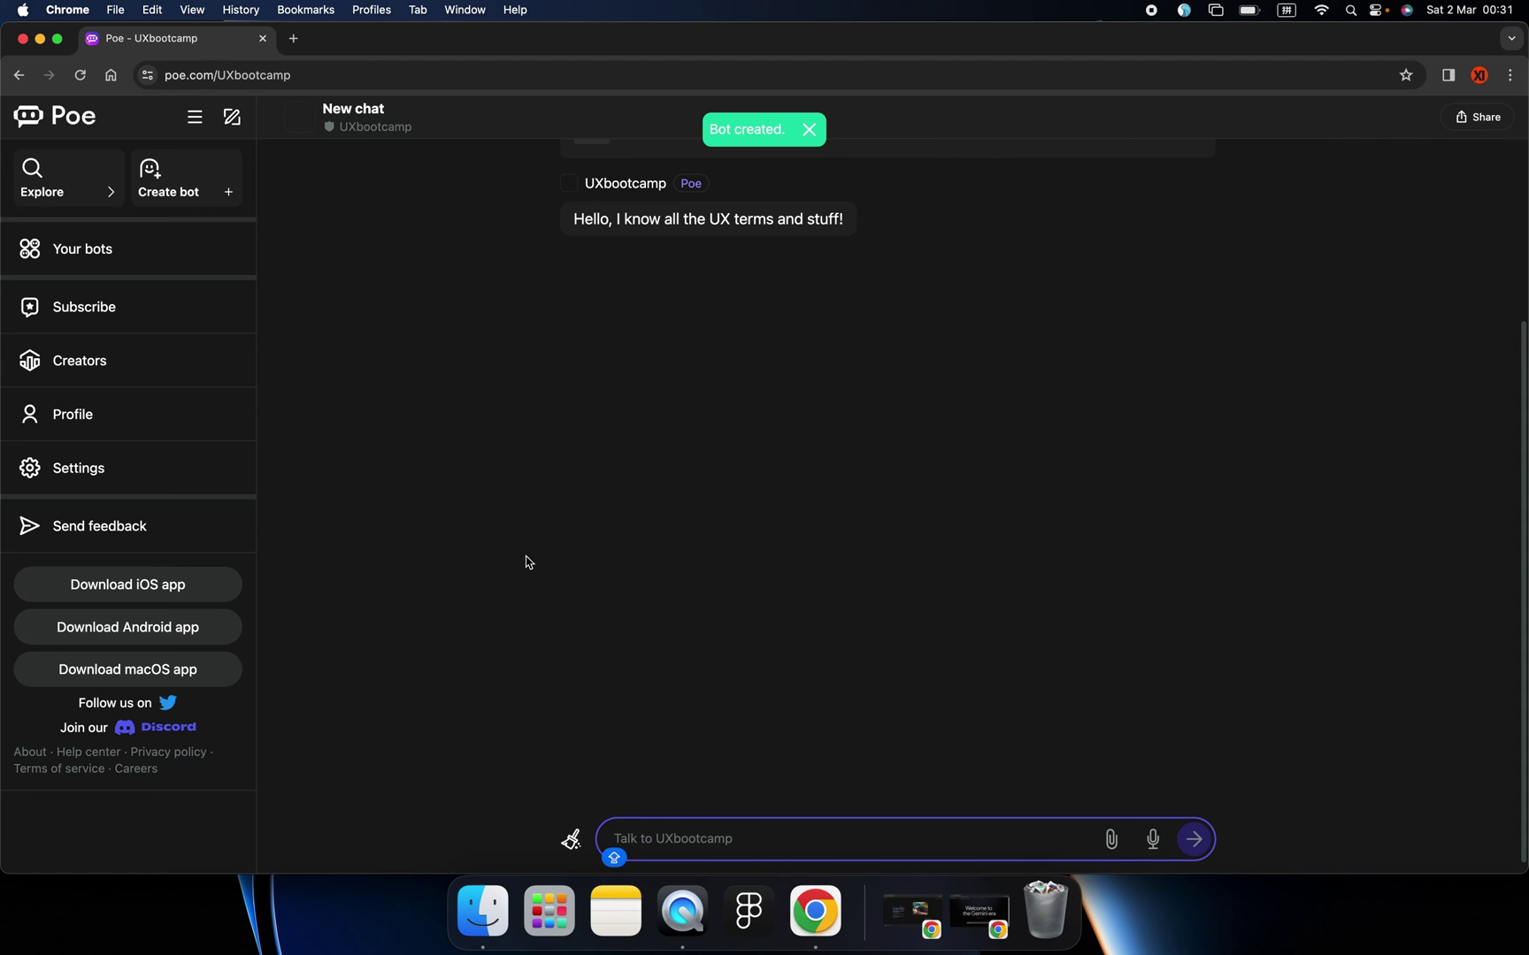
Ask the UXbootcamp bot 'what is service design?'.
scroll(664, 398, up, 3)
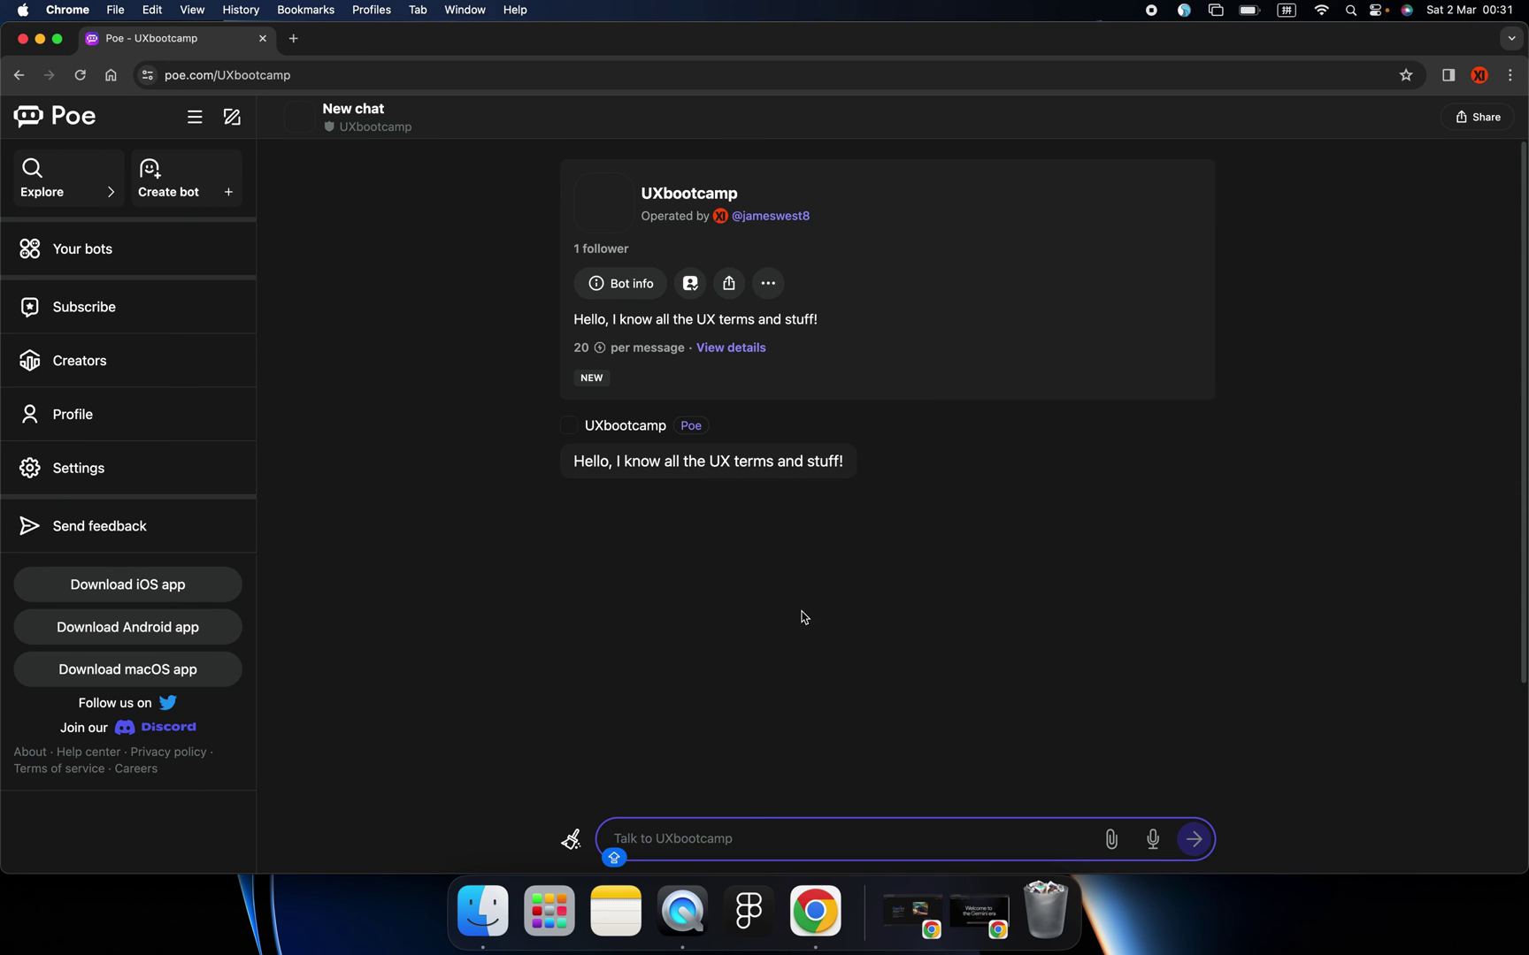
text(w)
key(BackSpace)
text(what is ser)
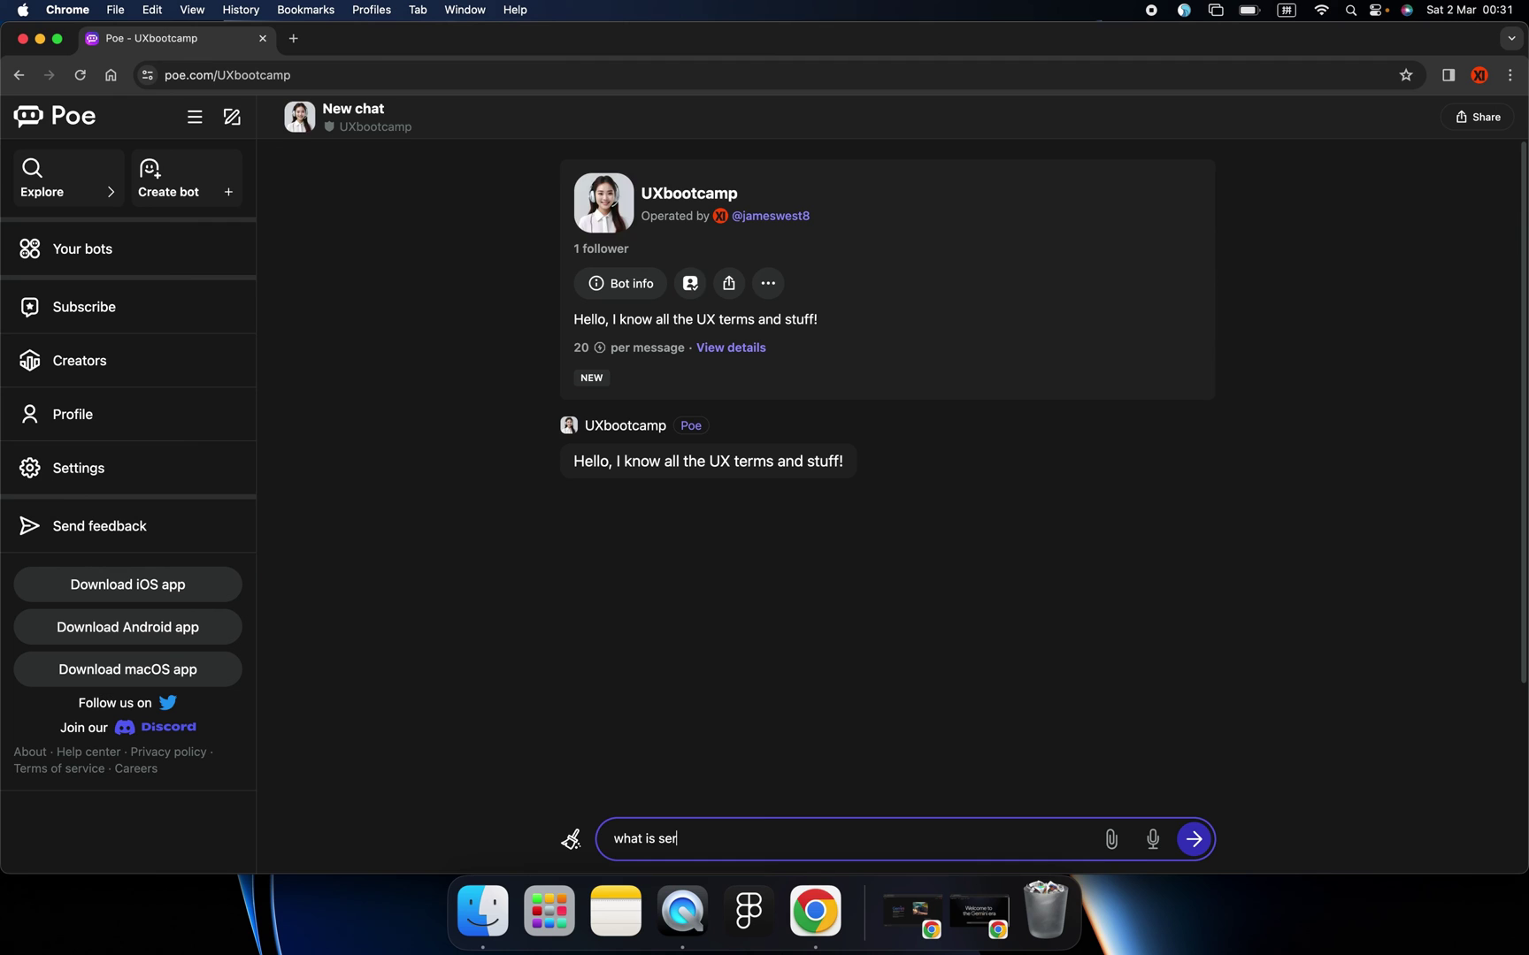
text(vice design?)
key(Return)
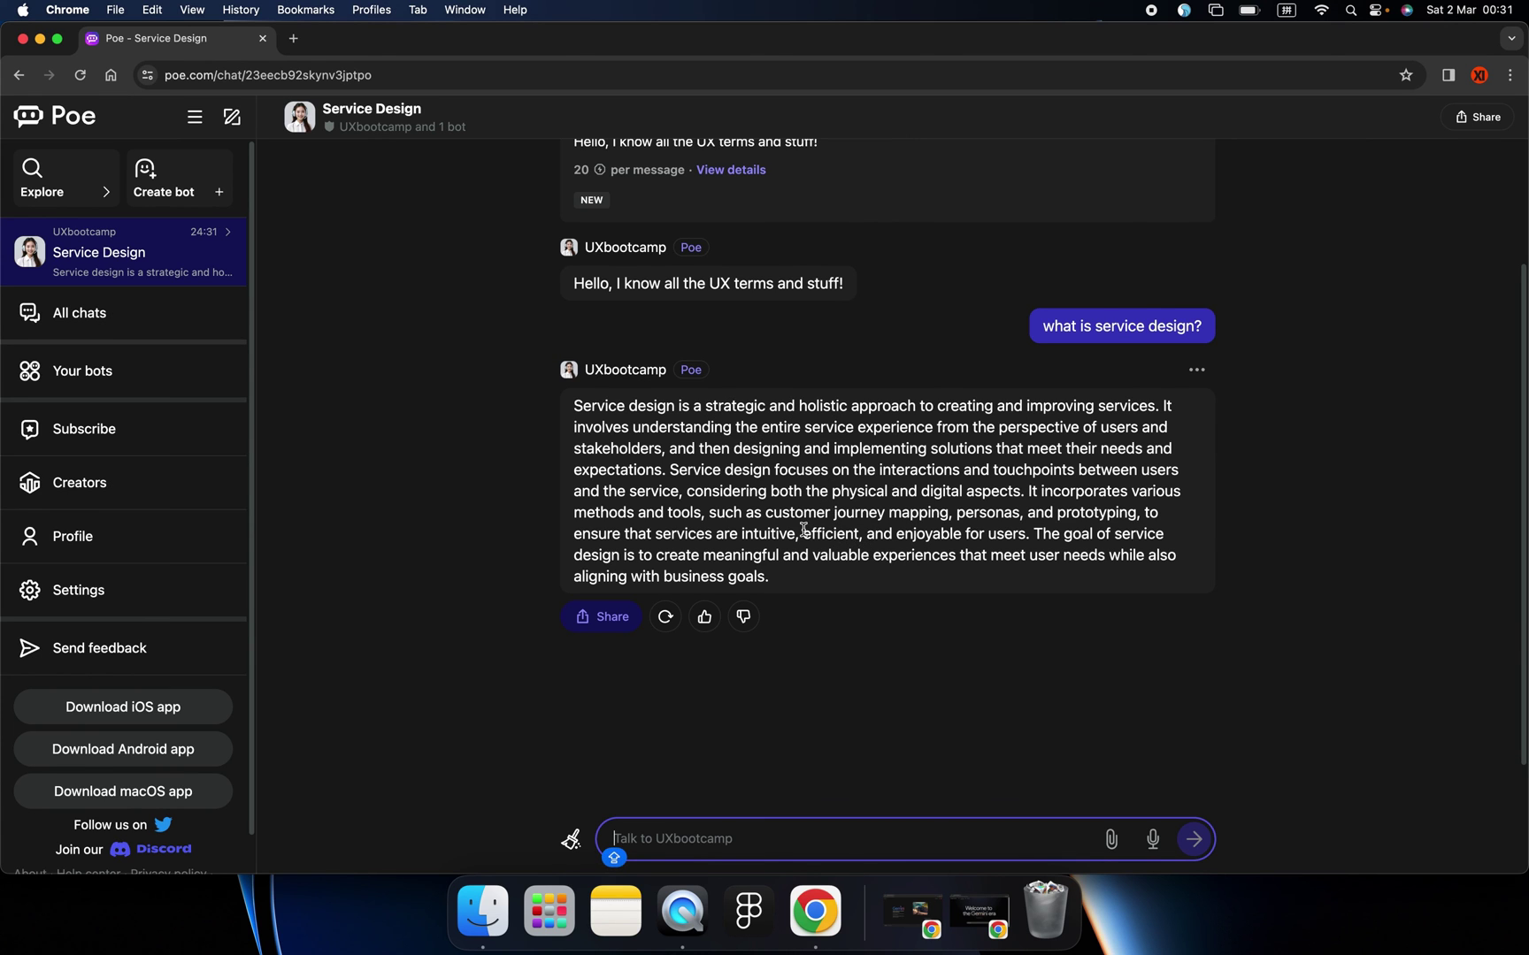
Give the bot's service design answer a thumbs-up.
scroll(801, 529, up, 2)
scroll(793, 522, up, 1)
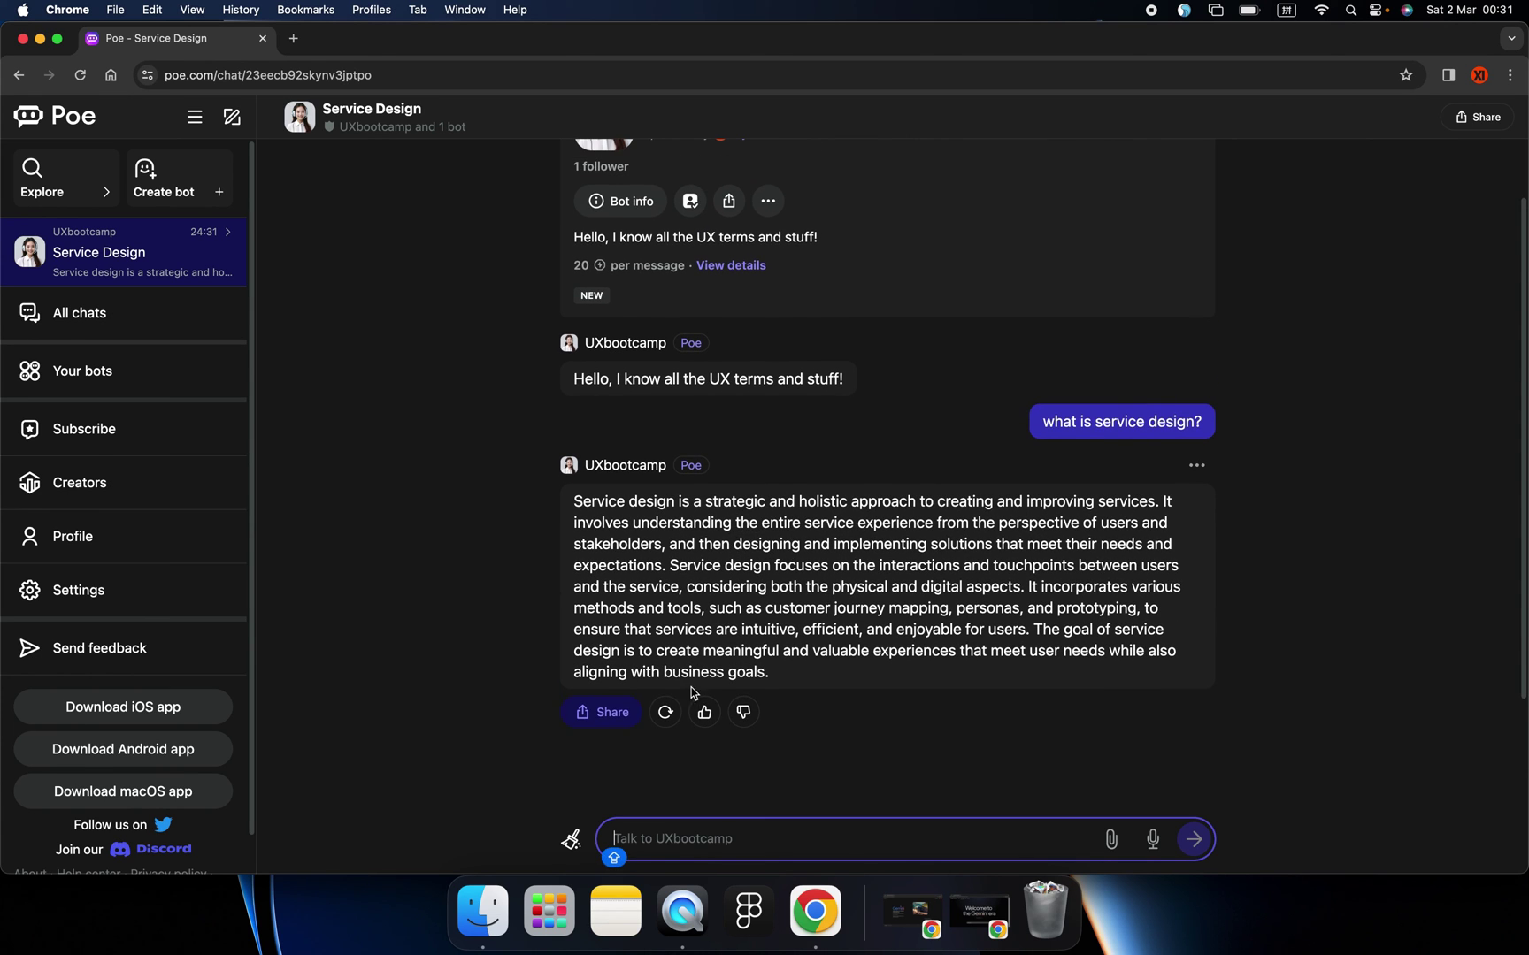
click(705, 712)
scroll(734, 526, up, 2)
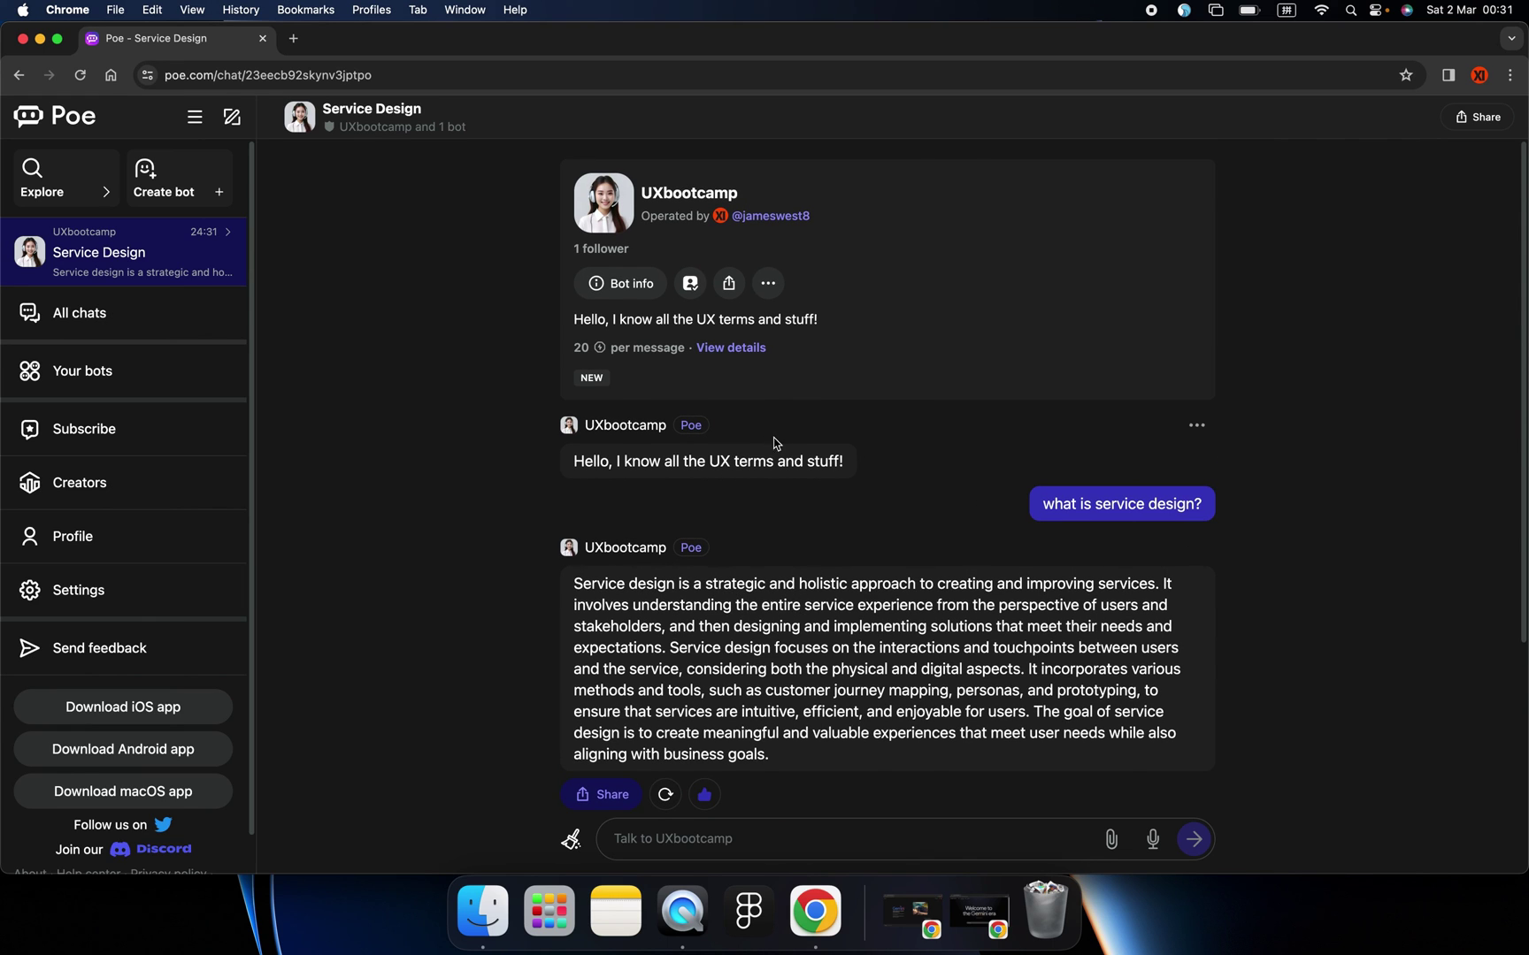
Copy the UXbootcamp share link and scroll through the service design answer.
click(729, 285)
scroll(542, 475, down, 5)
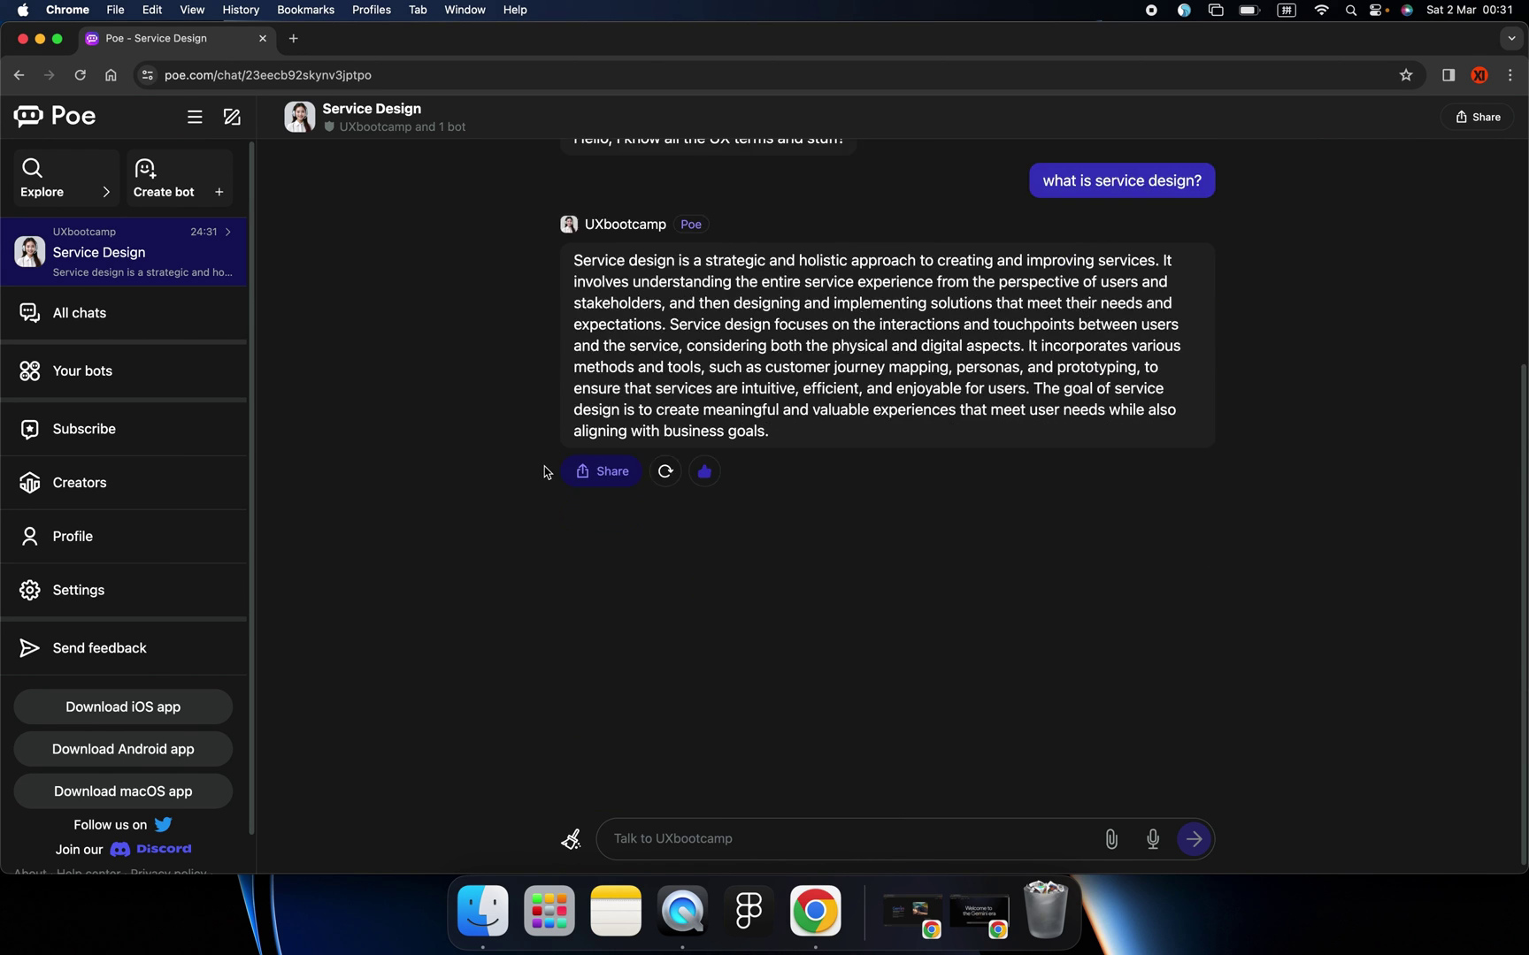
scroll(544, 472, up, 5)
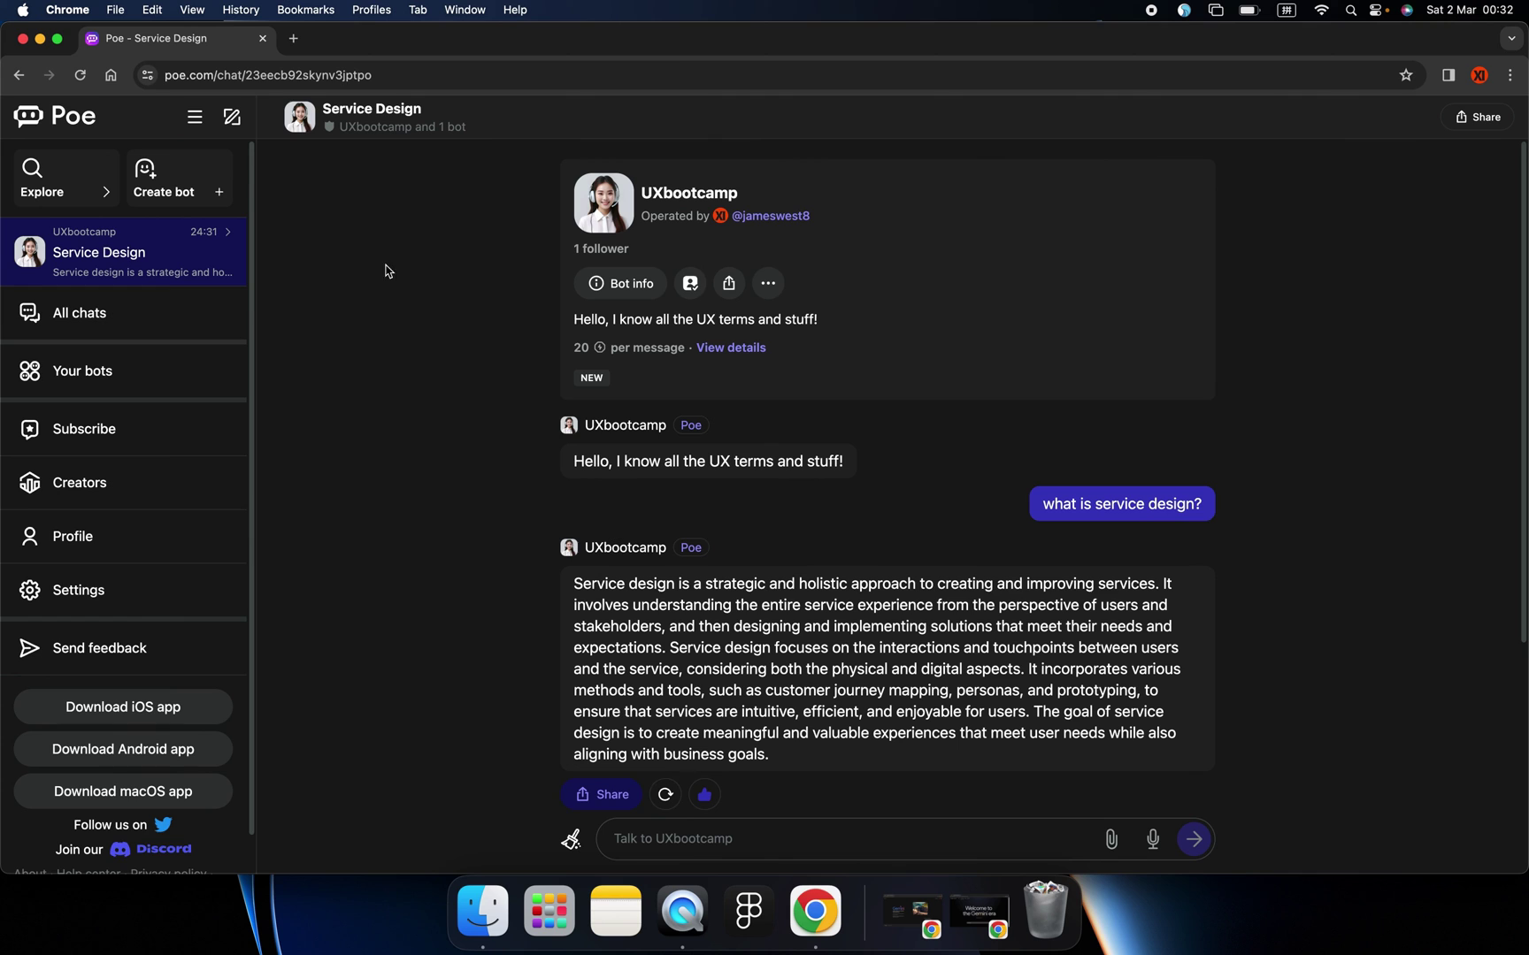
scroll(683, 520, down, 3)
scroll(661, 484, up, 3)
scroll(692, 505, down, 3)
scroll(692, 506, up, 3)
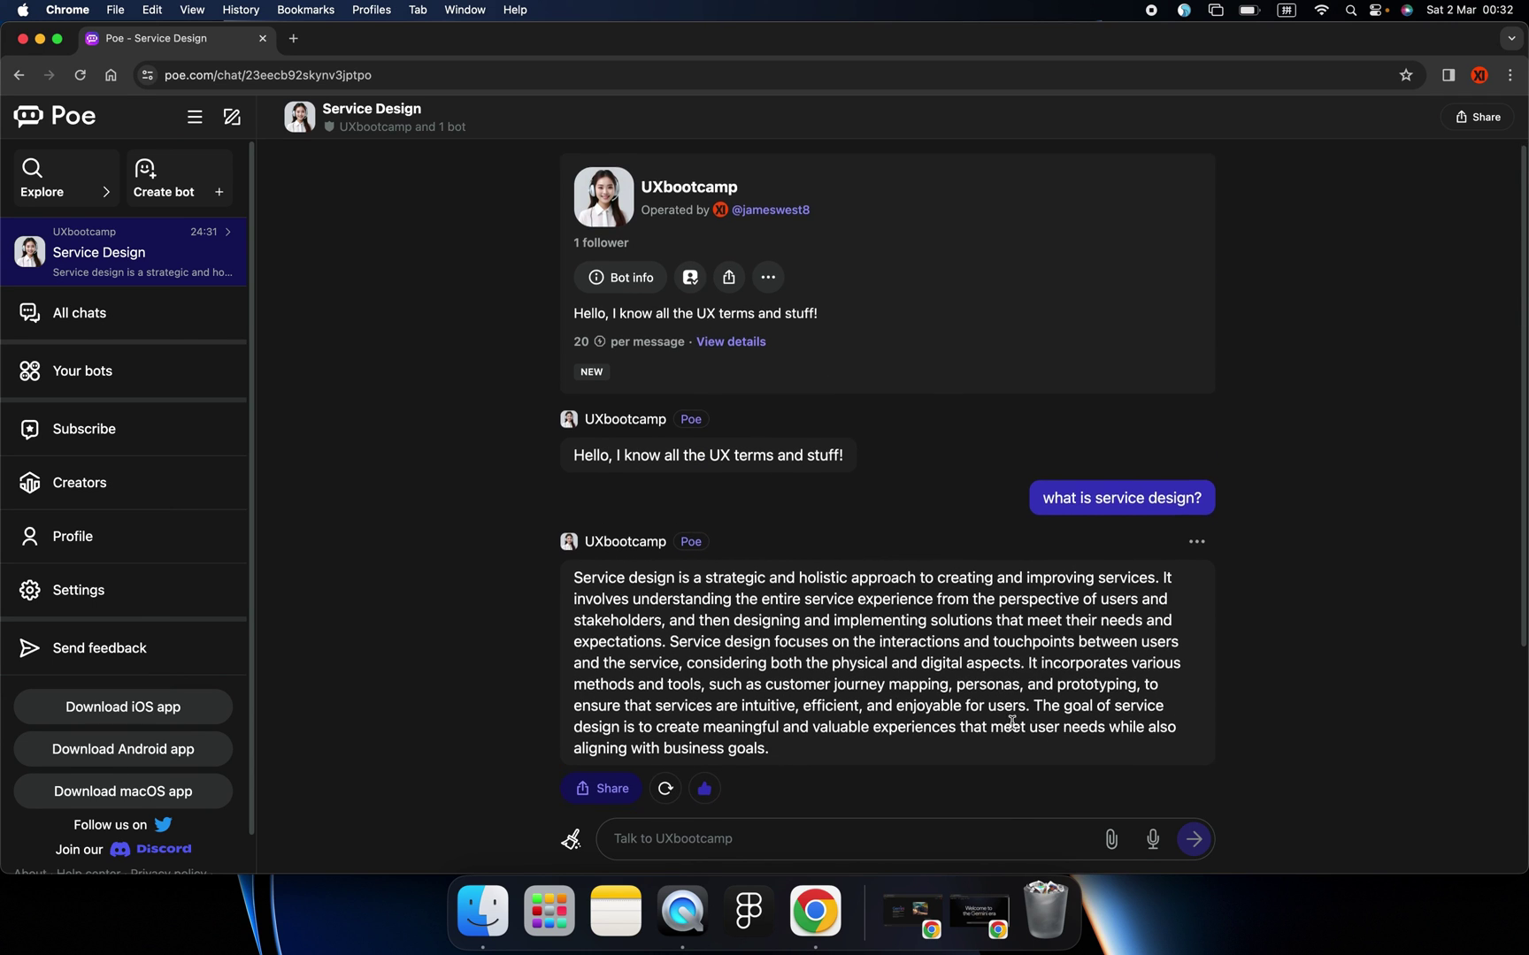
scroll(1053, 760, down, 3)
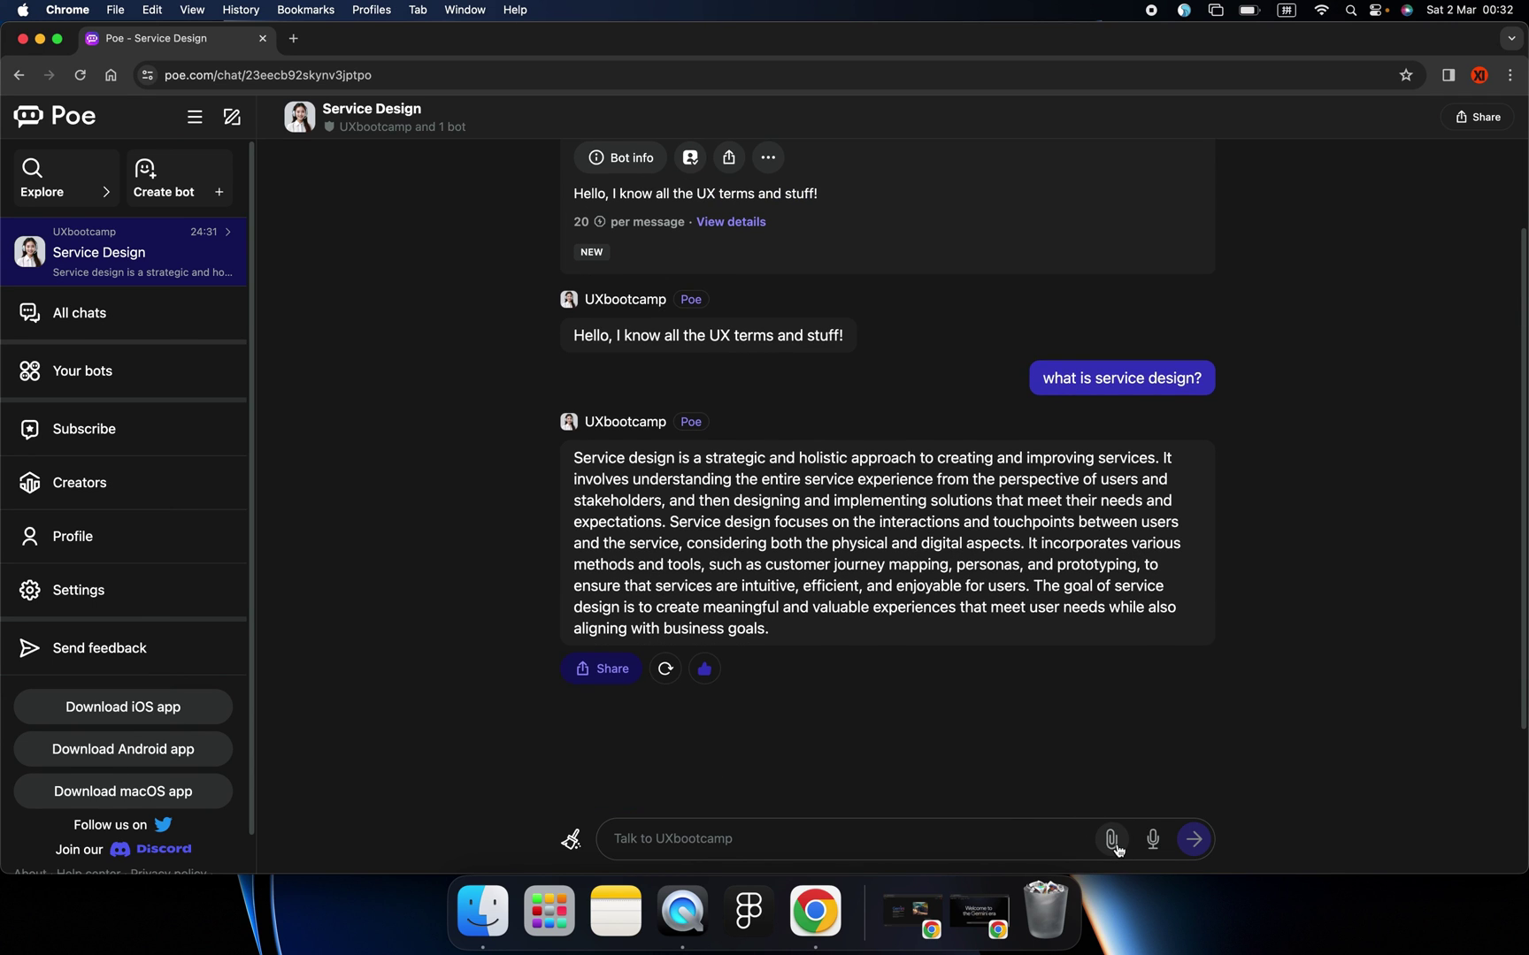